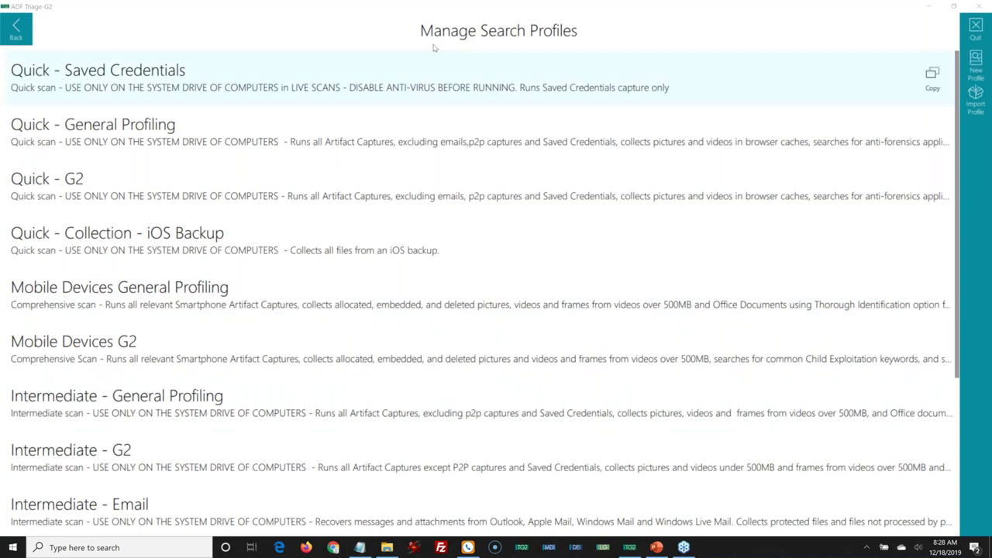
Create a copy of the Intermediate - G2 search profile
scroll(424, 218, "down", 2)
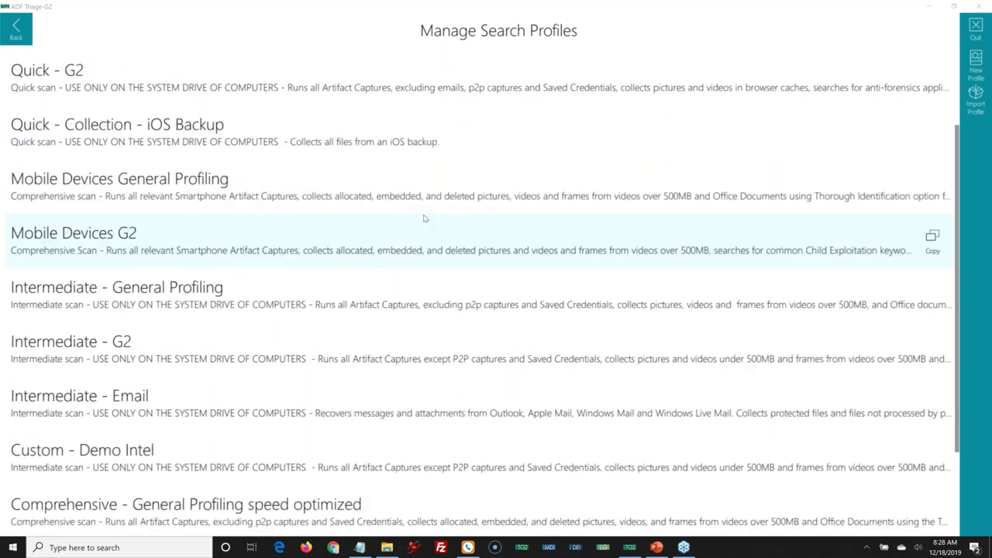
scroll(424, 218, "down", 2)
scroll(424, 218, "up", 1)
scroll(424, 218, "up", 2)
scroll(394, 273, "down", 1)
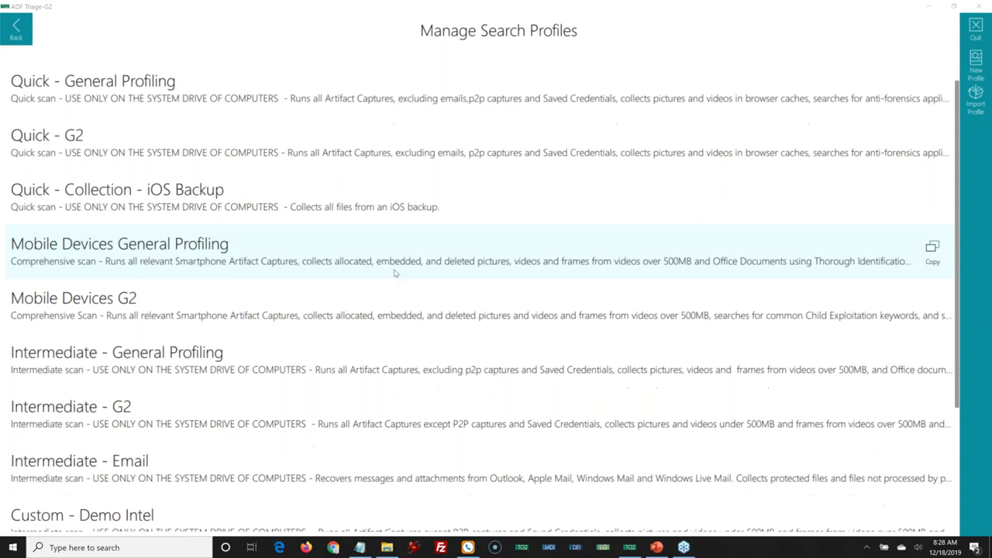
scroll(394, 273, "down", 1)
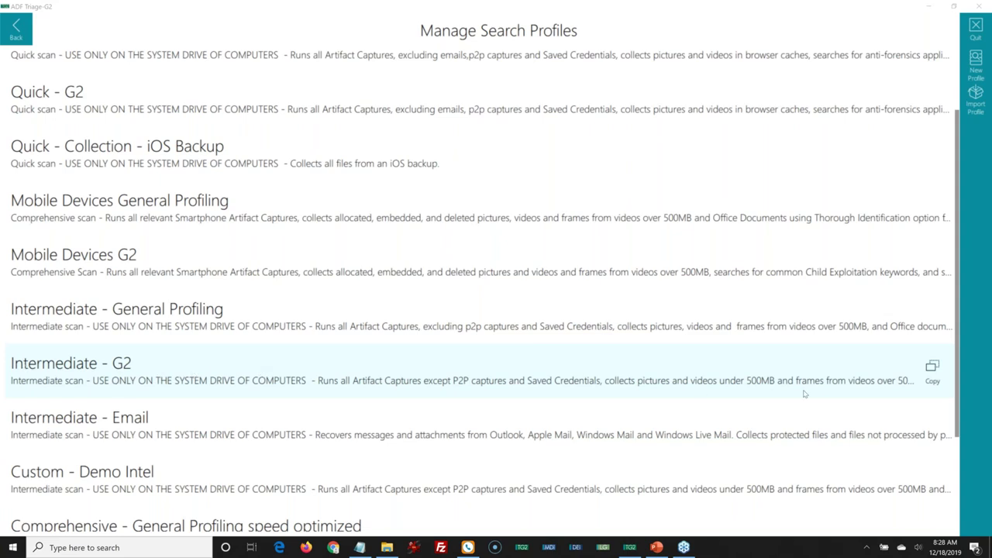
left_click(934, 368)
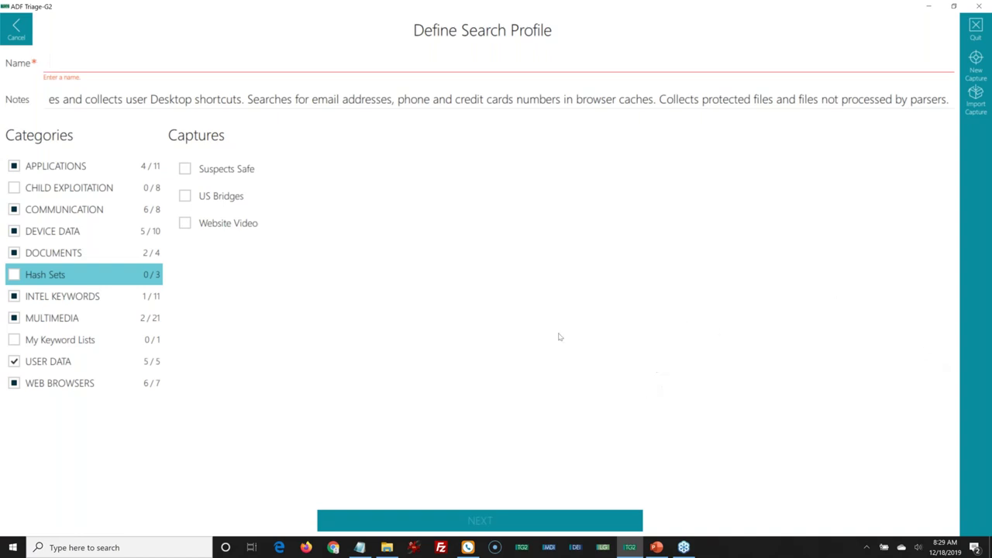
Examine the captures in the Applications and Communication categories, including the supported apps under Calls and Emails
left_click(41, 166)
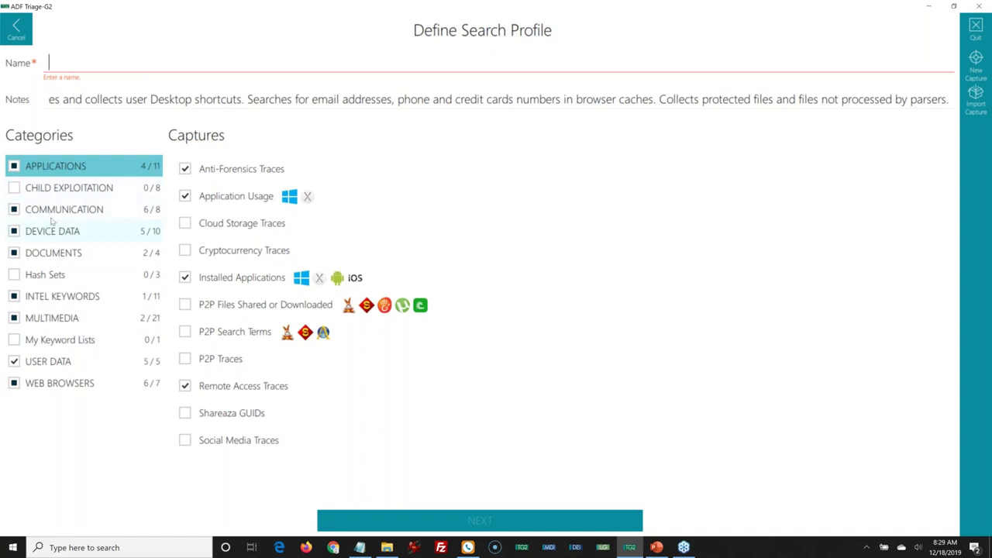
left_click(56, 170)
left_click(49, 215)
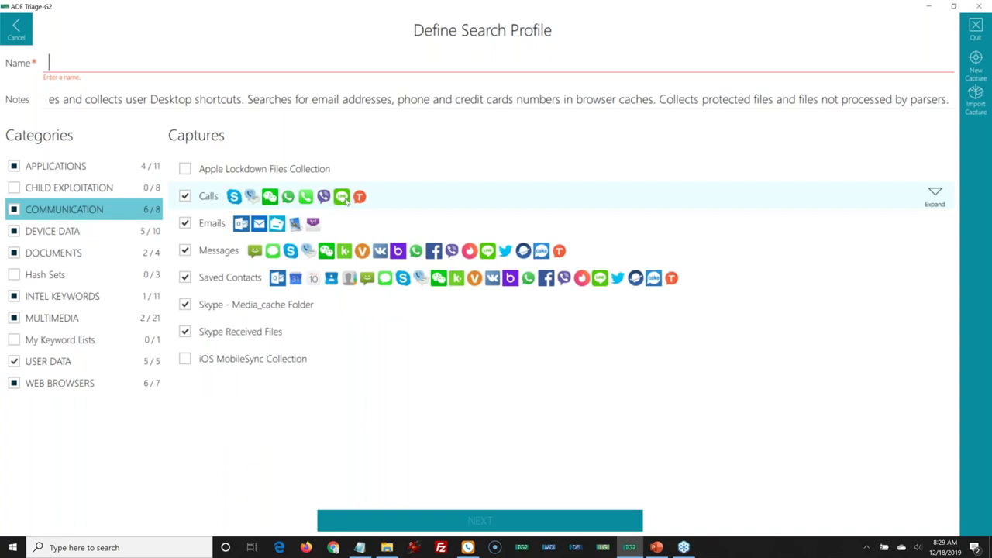
left_click(935, 195)
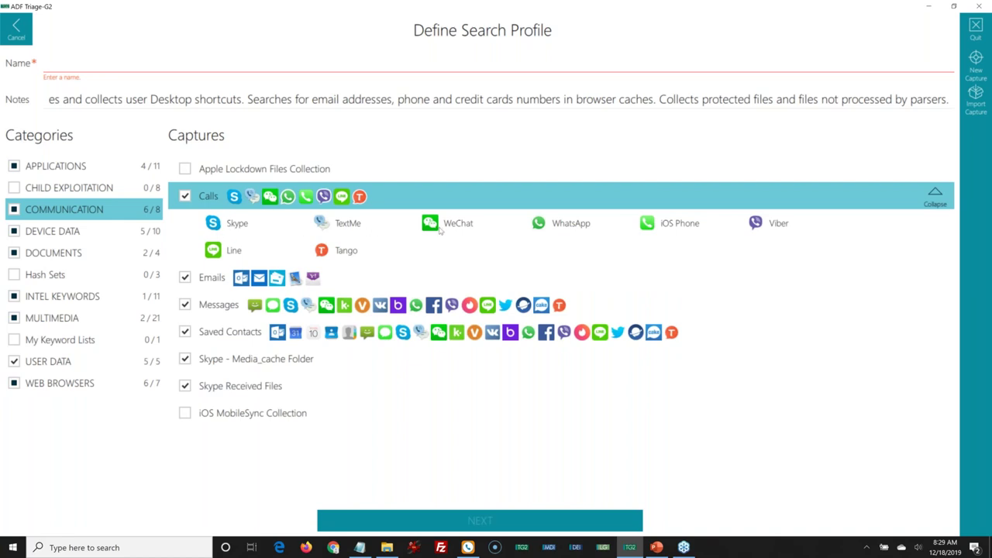
left_click(935, 195)
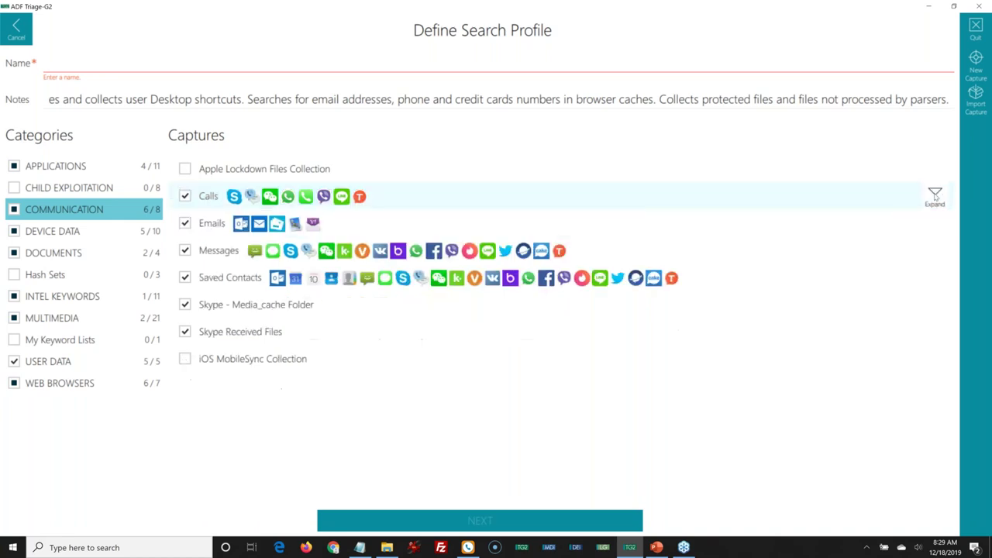
left_click(242, 207)
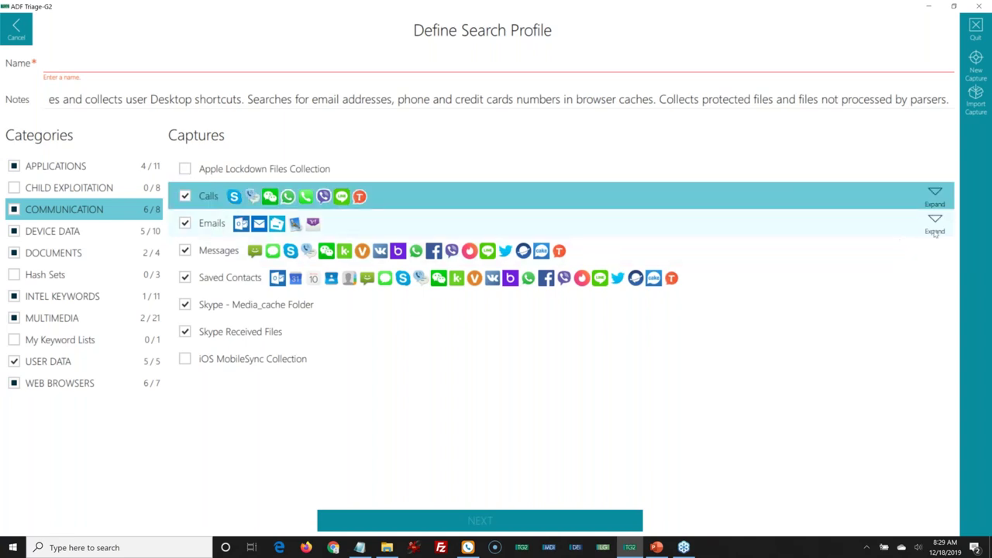
left_click(936, 223)
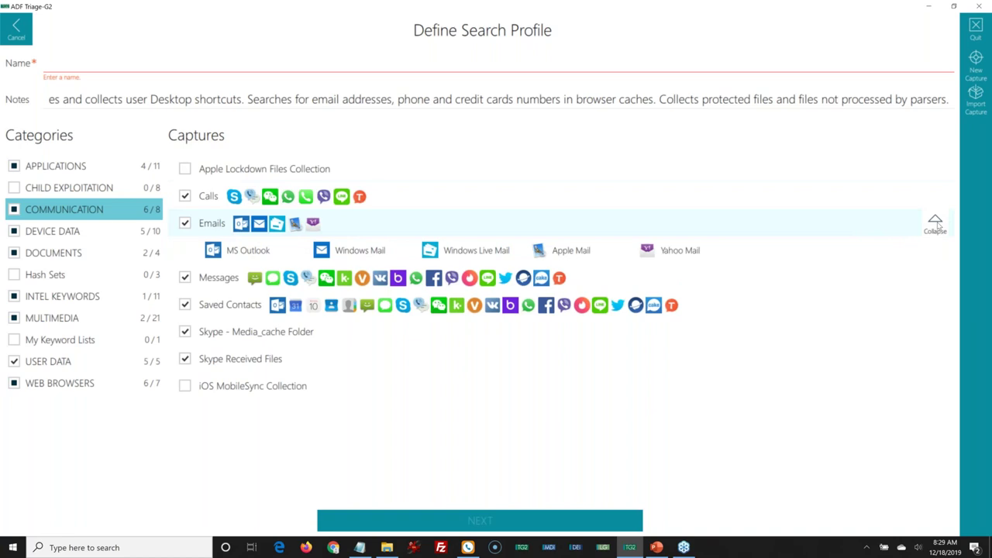
left_click(935, 223)
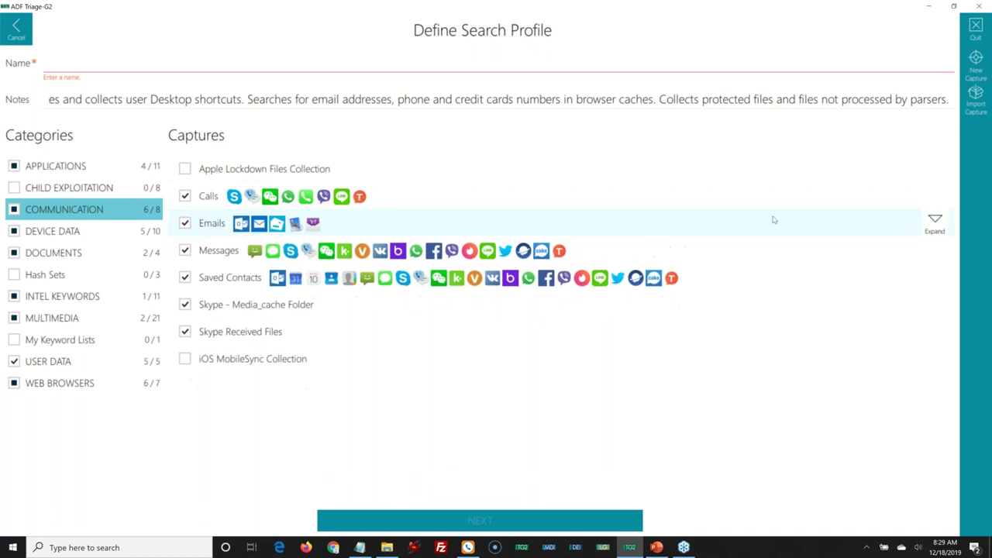
left_click(457, 229)
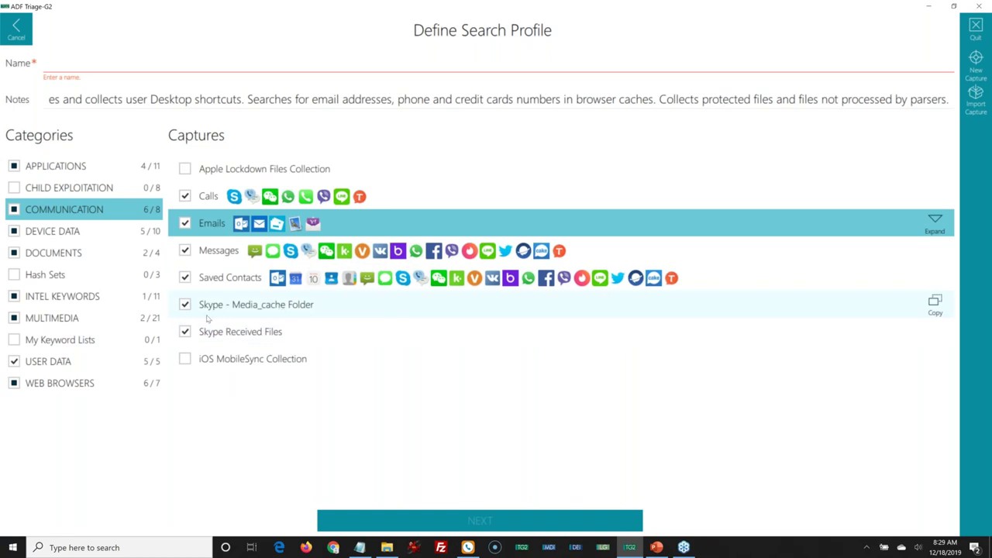
Review which captures are selected in the Device Data, Documents and Intel Keywords categories
left_click(40, 235)
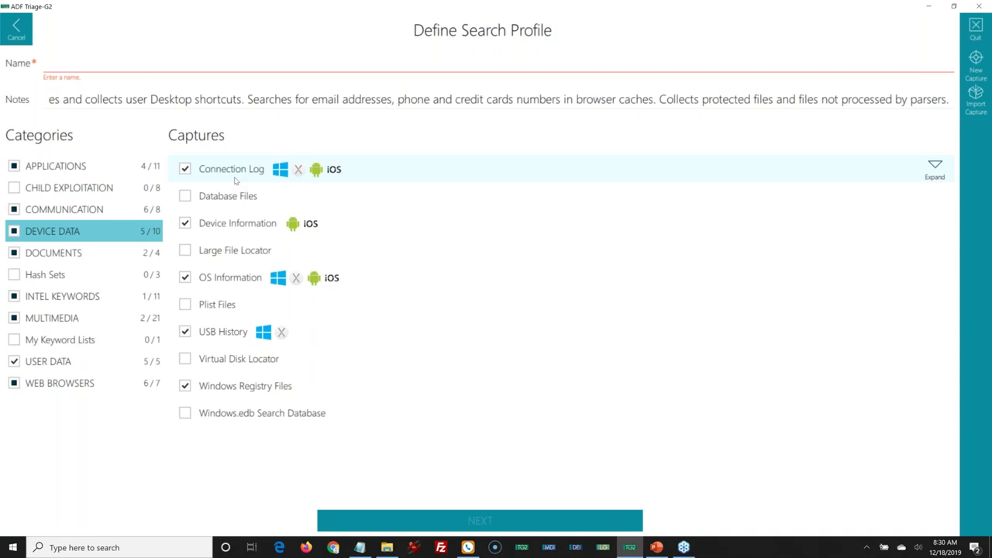
left_click(242, 224)
left_click(243, 225)
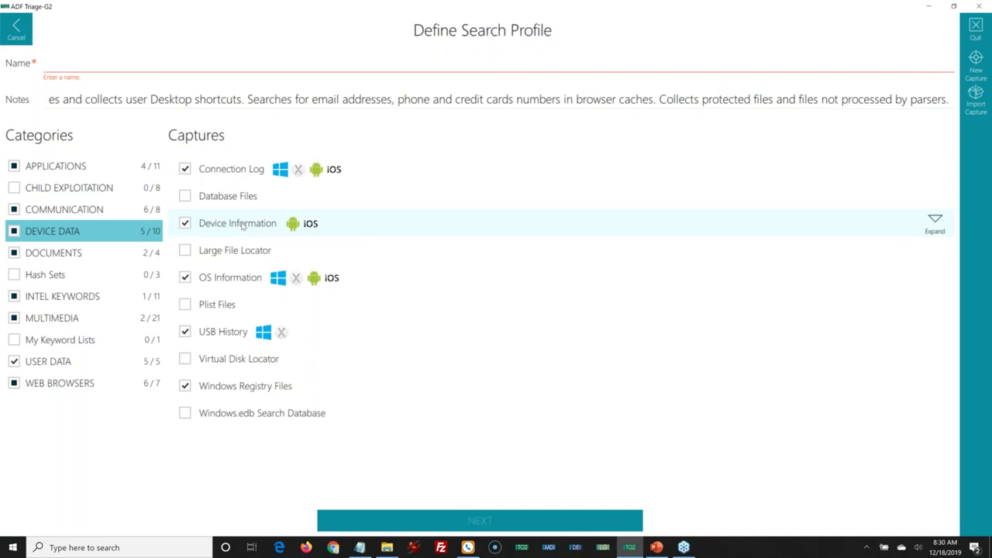
left_click(243, 224)
left_click(50, 255)
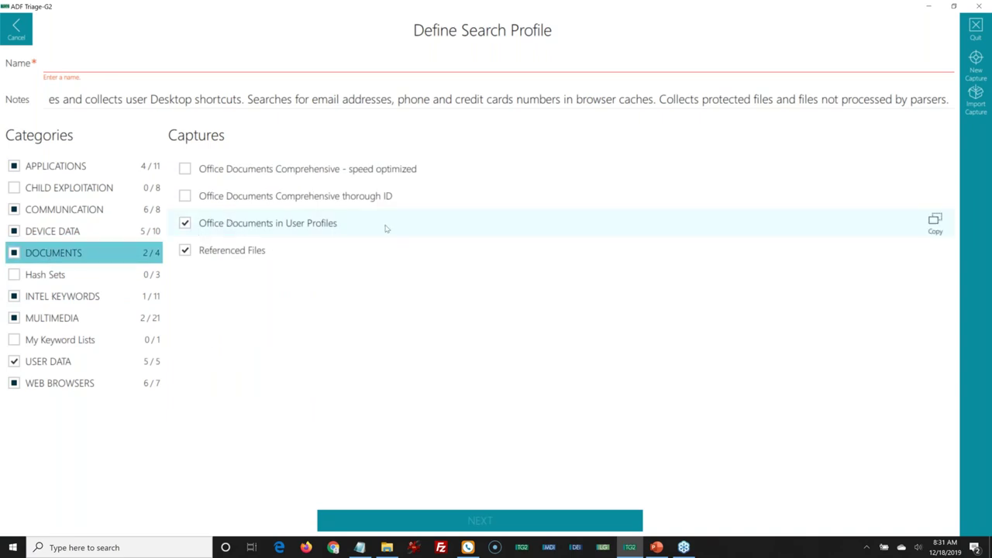
left_click(60, 302)
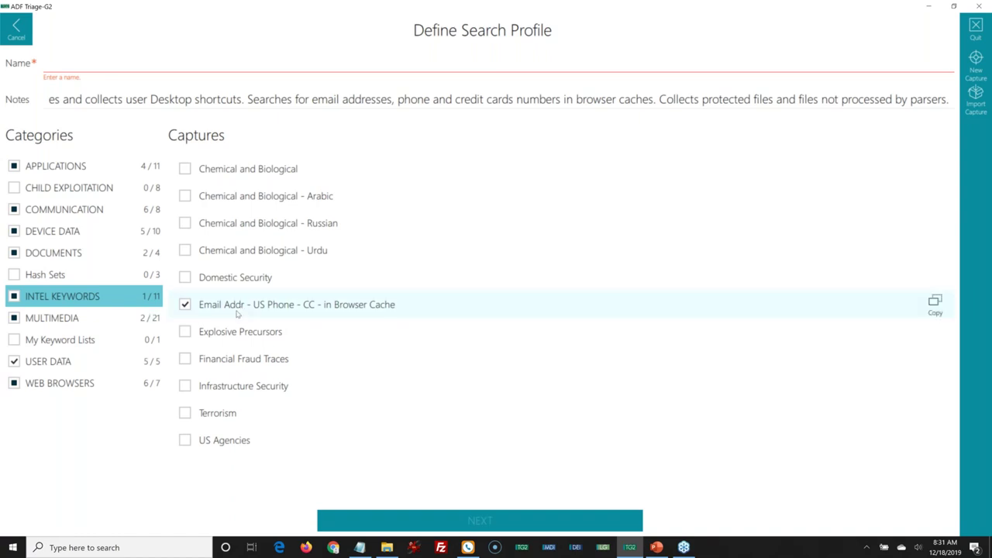
Review the Multimedia, User Data and Web Browsers captures, and return to the Applications category
left_click(63, 321)
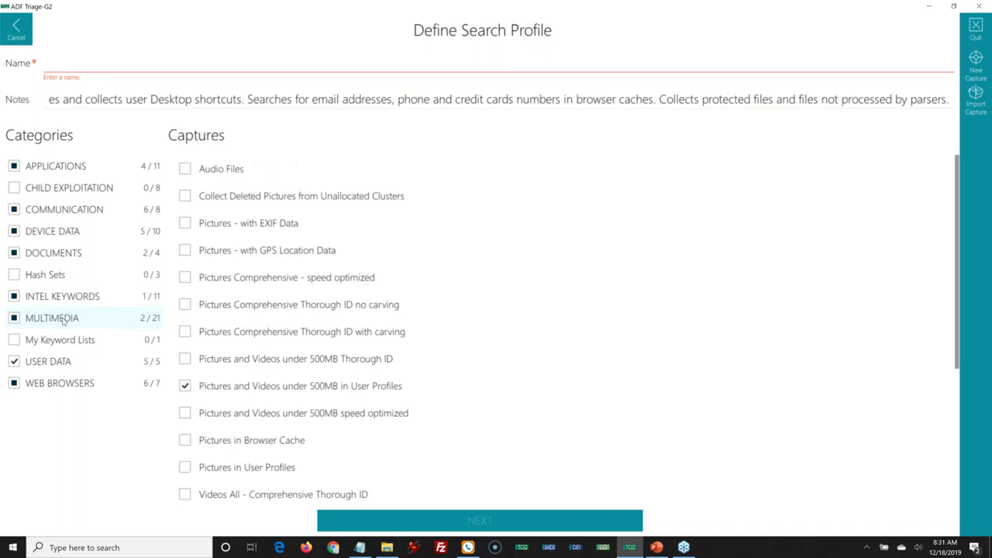
scroll(357, 359, "down", 4)
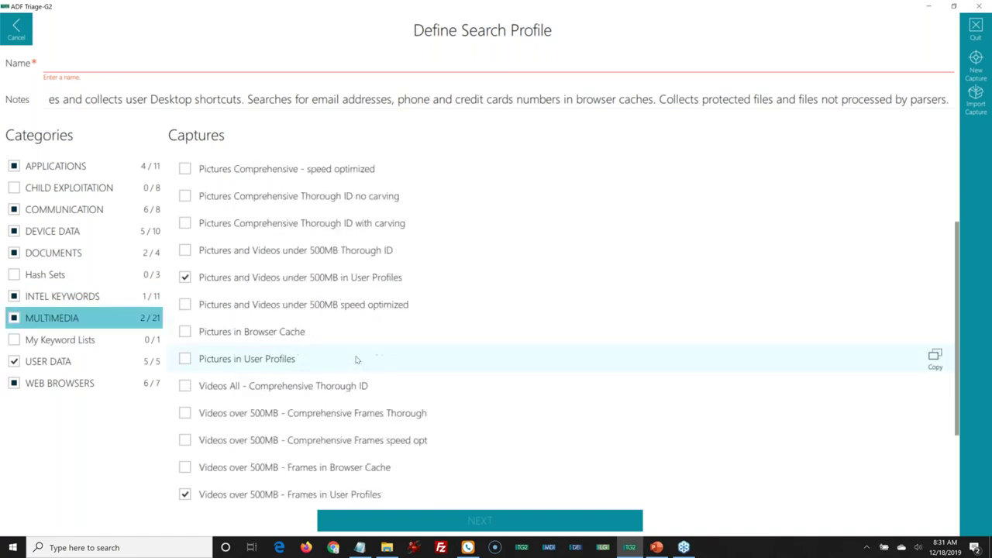
scroll(354, 359, "up", 4)
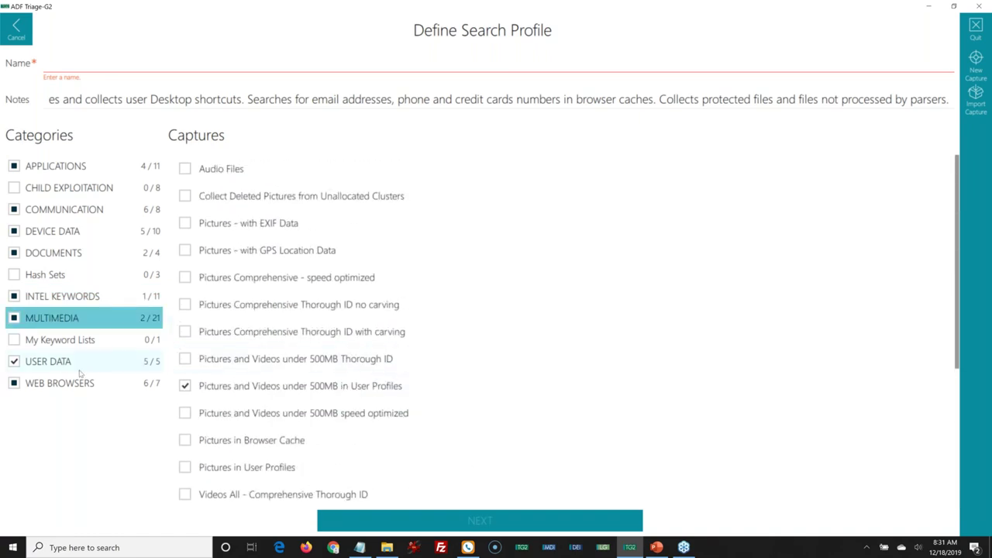
left_click(34, 368)
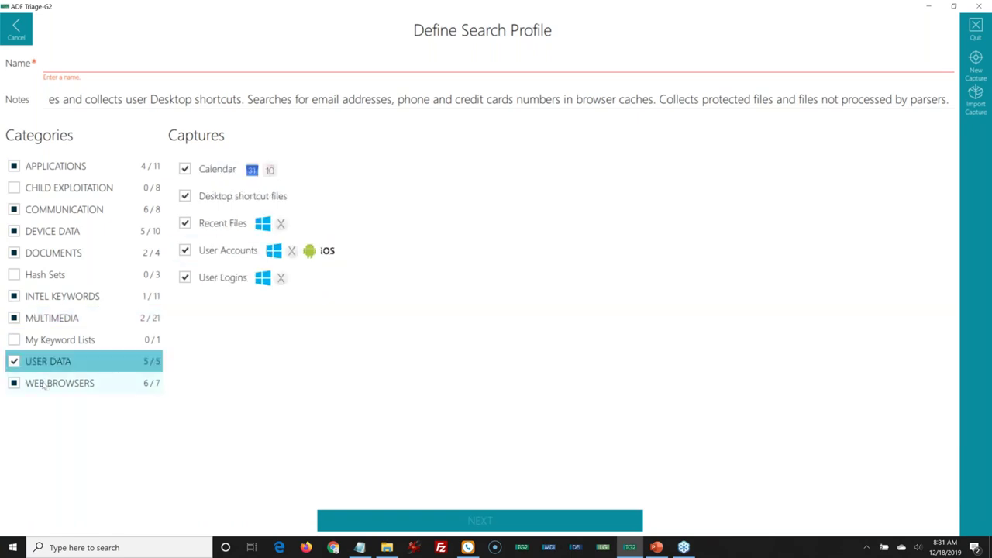
left_click(44, 392)
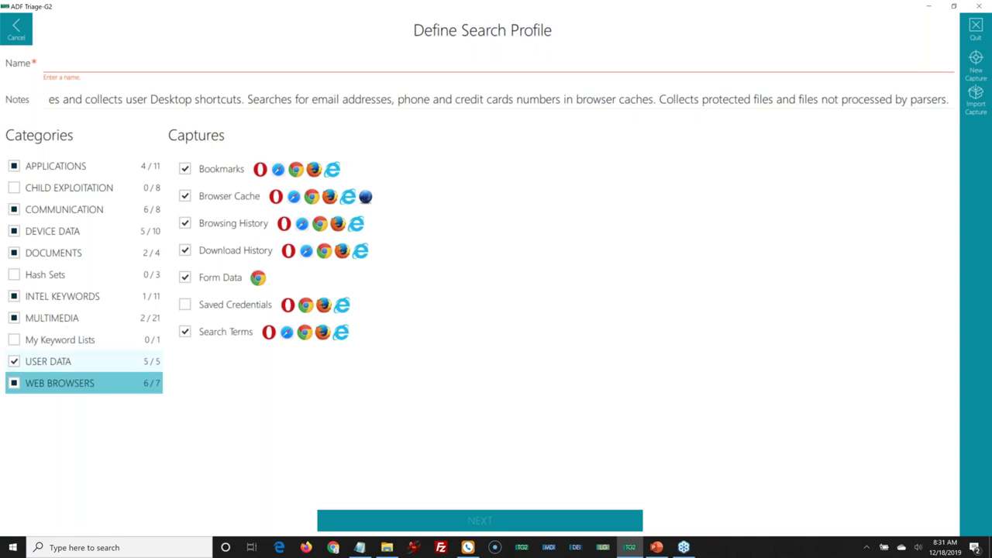
left_click(58, 157)
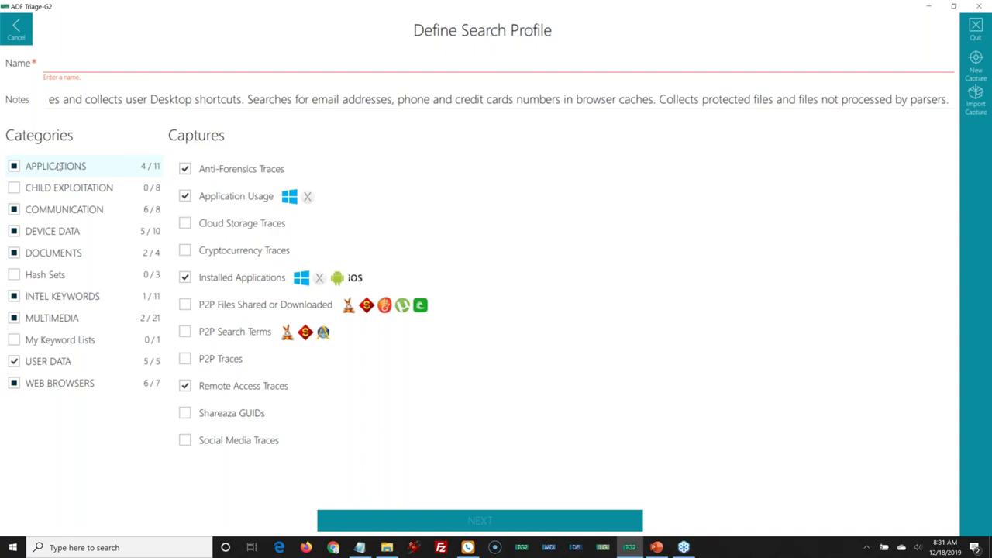
Start a new capture that searches for files by hash value, with Hash Sets as the capture group name
left_click(968, 69)
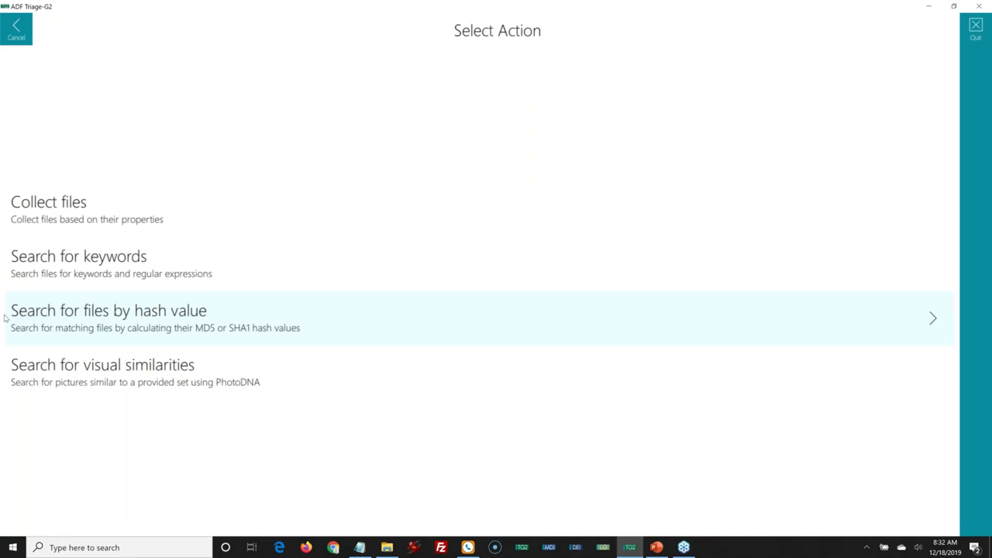
left_click(64, 316)
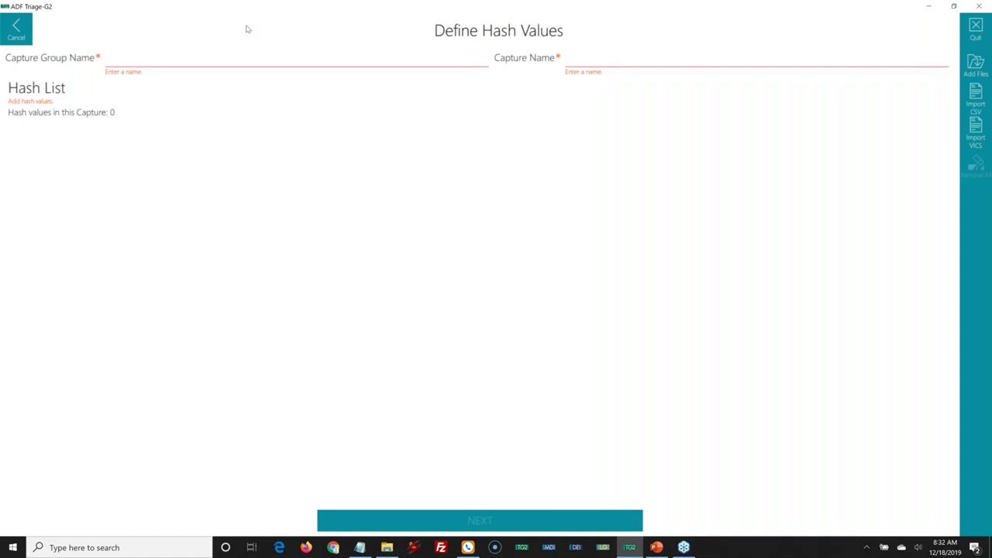
left_click(192, 59)
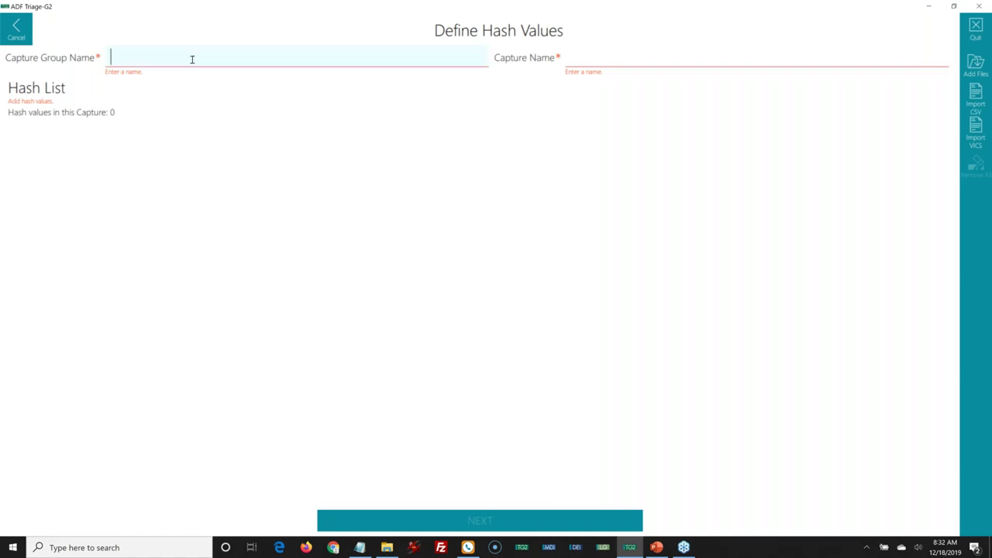
type("Hash Sets")
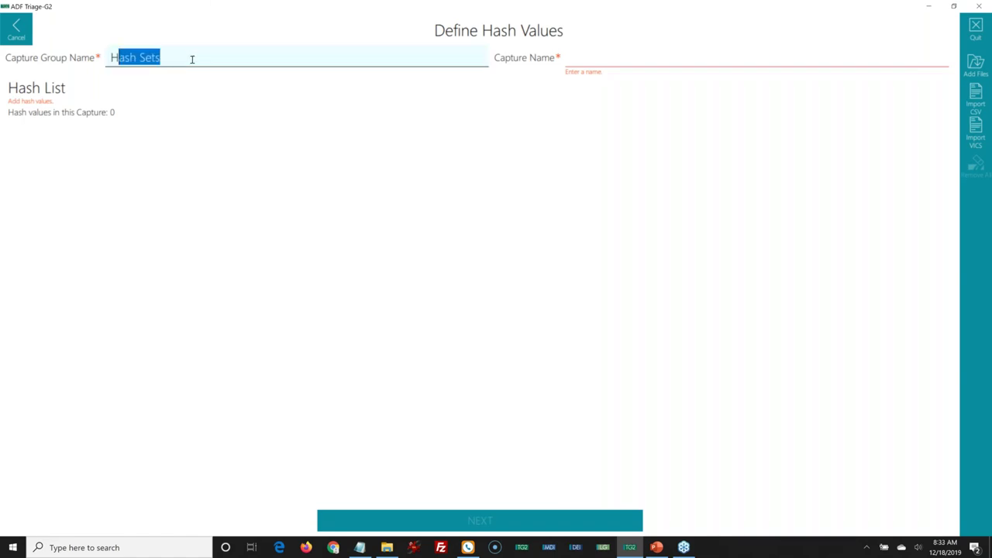
key("Tab")
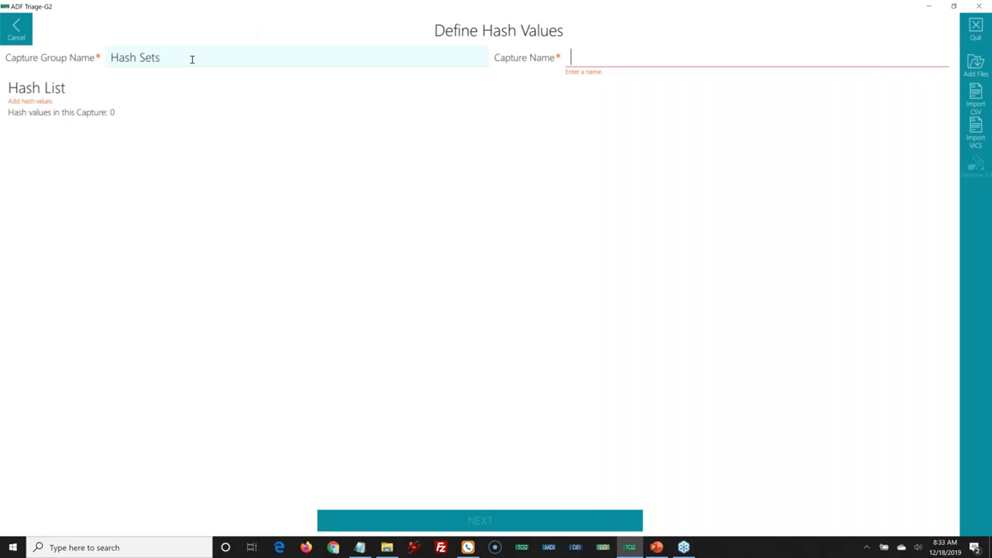
type("Devic")
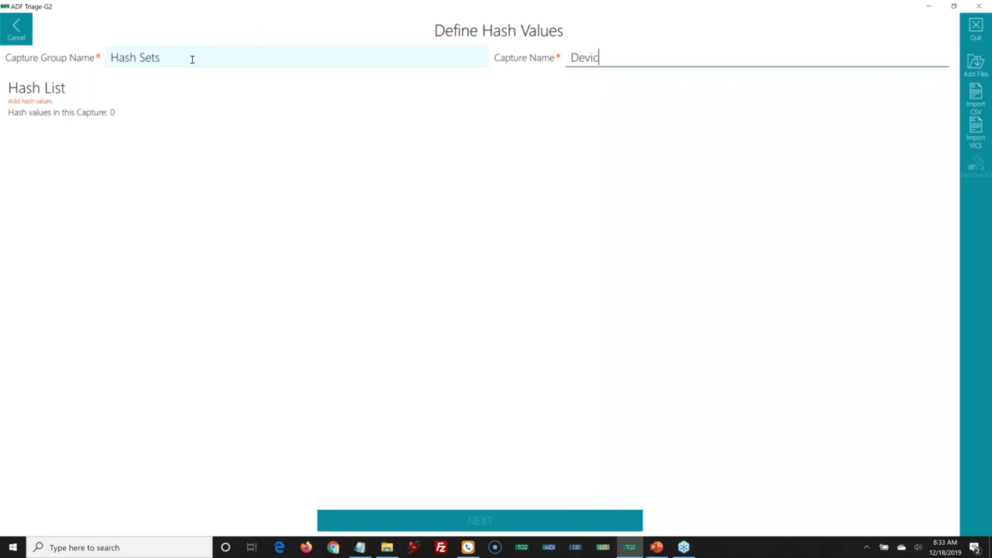
type("es fro")
key("BackSpace")
key("BackSpace")
key("BackSpace")
key("BackSpace")
key("BackSpace")
key("BackSpace")
key("BackSpace")
key("BackSpace")
key("BackSpace")
key("BackSpace")
key("BackSpace")
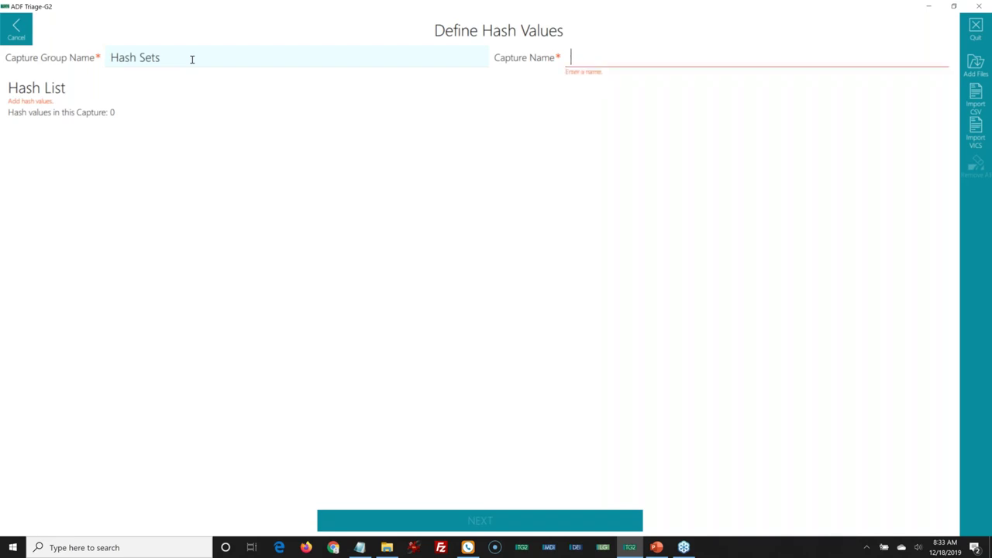
Name the capture "Media from other devices" and choose the US Bridges folder as the source of files to hash
type("Med")
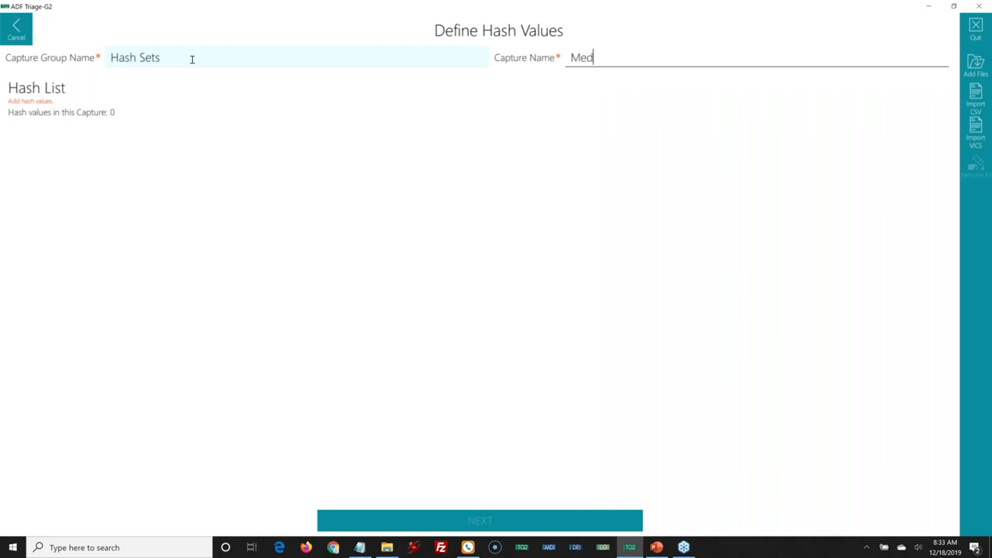
type("ia from other devices")
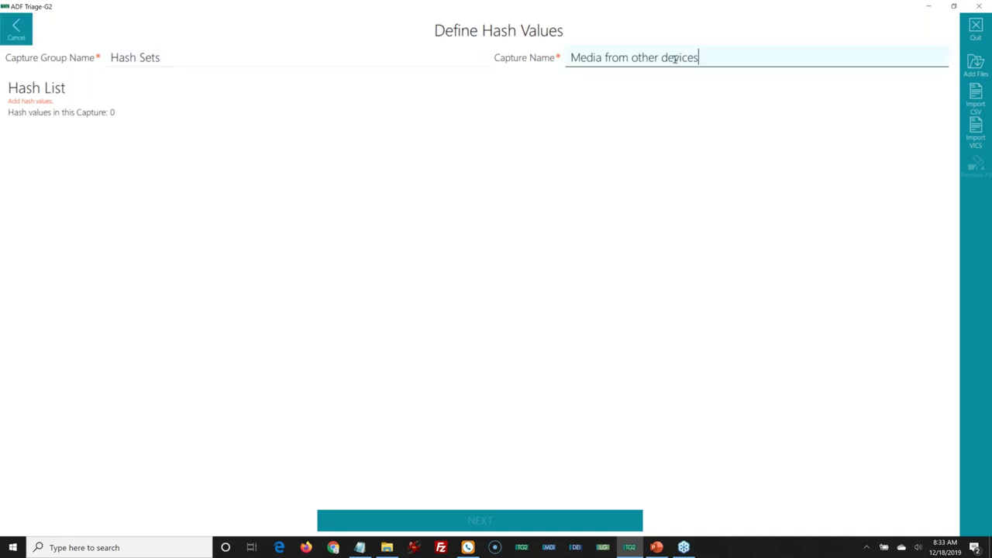
left_click(982, 70)
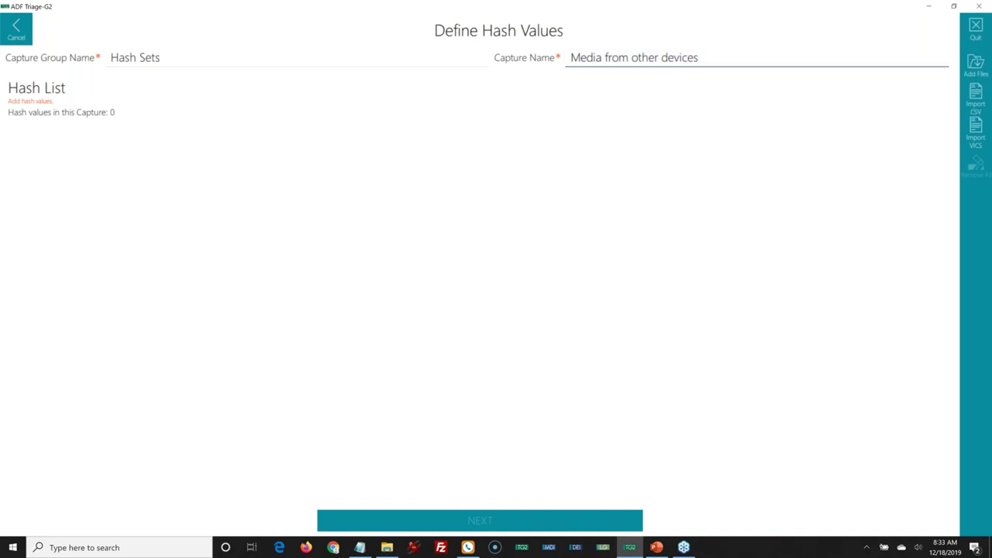
left_click(968, 71)
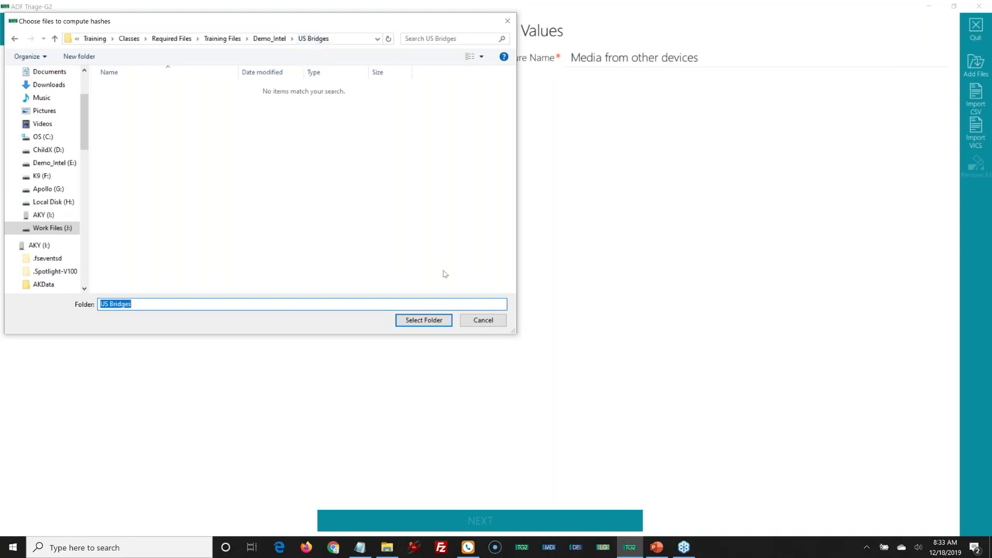
left_click(424, 320)
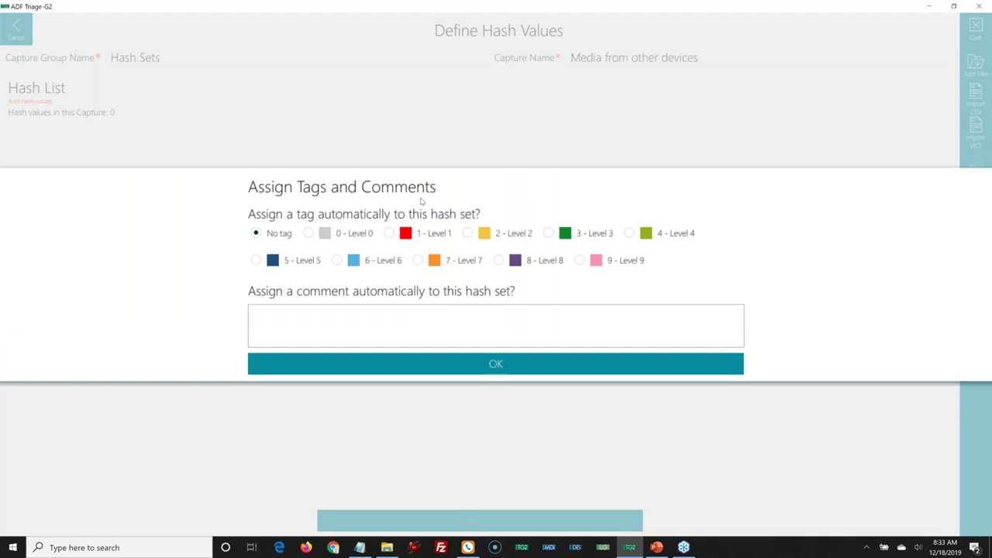
Assign the tag 1 - Level 1 and the comment "us Bridges" to the hash set and compute its hash values
left_click(395, 235)
left_click(359, 310)
type("us Bridges")
left_click(463, 363)
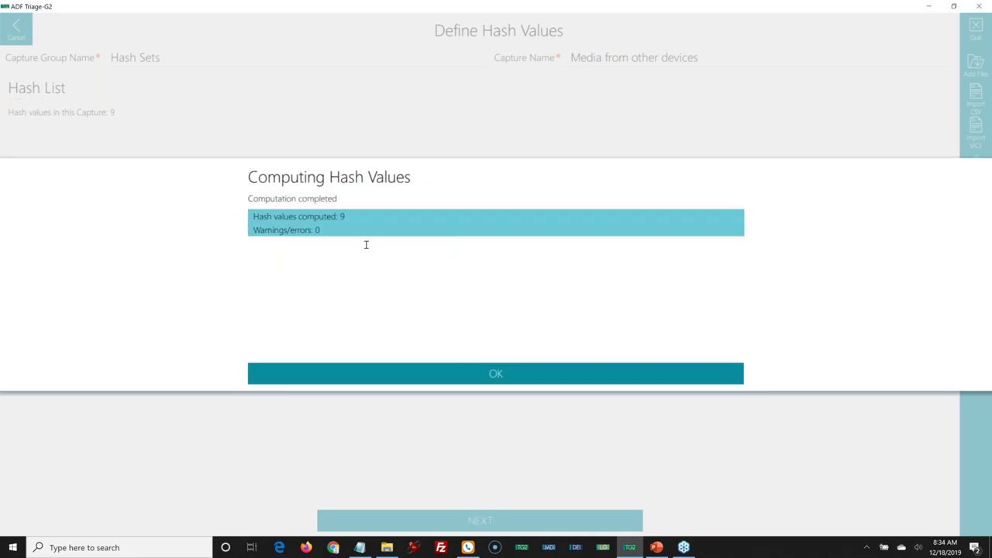
Import additional hash values into the capture from the file Auto-Tag Hash.csv in the Demo_Intel folder
left_click(526, 385)
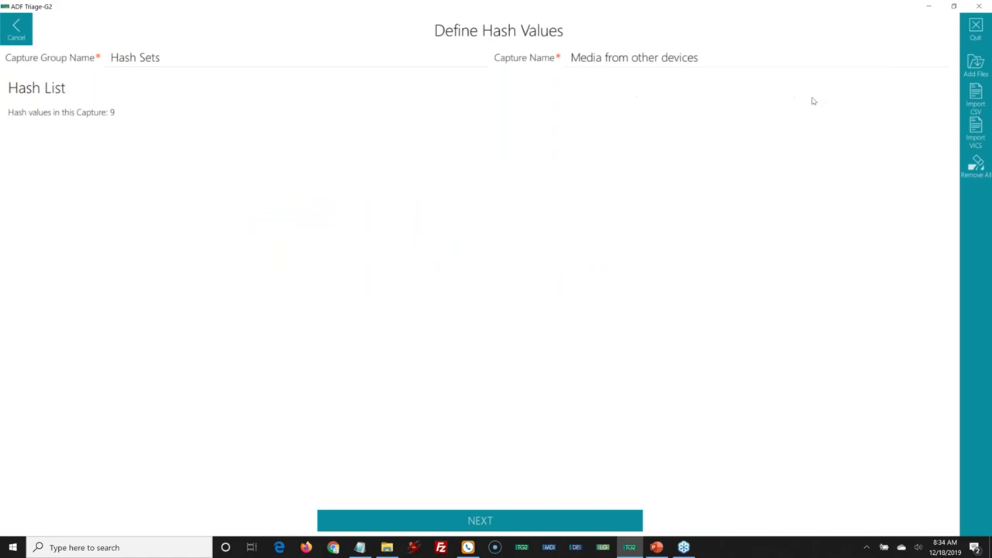
left_click(974, 101)
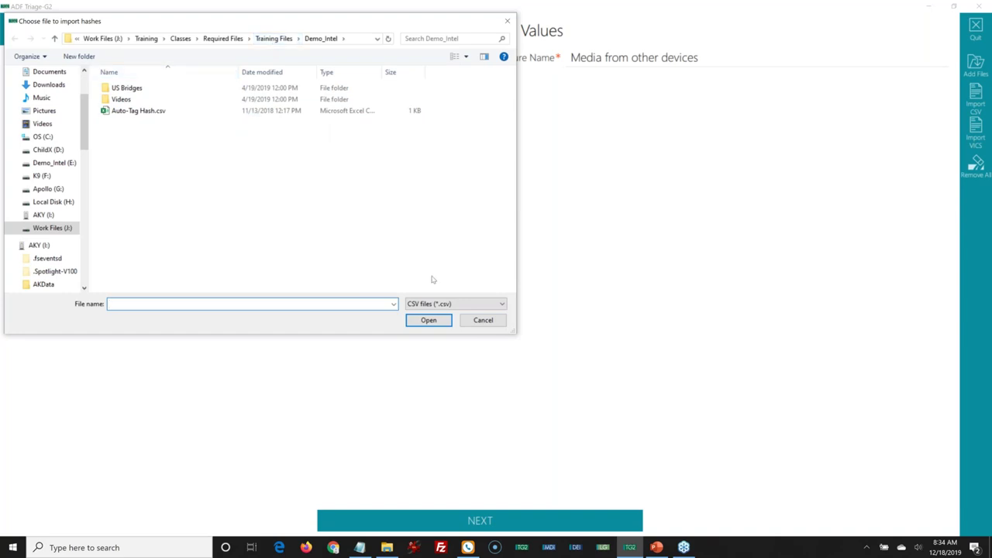
left_click(438, 304)
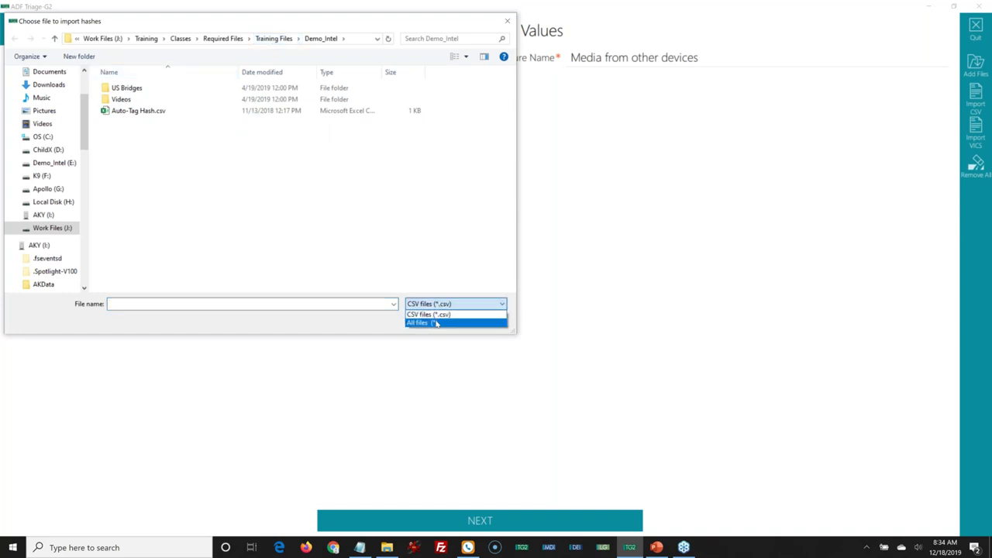
left_click(436, 323)
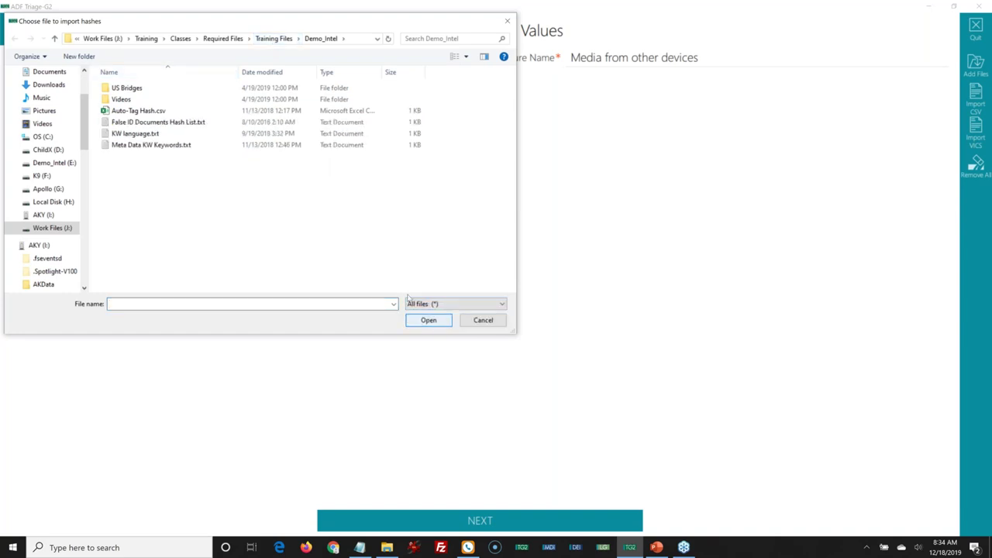
left_click(131, 111)
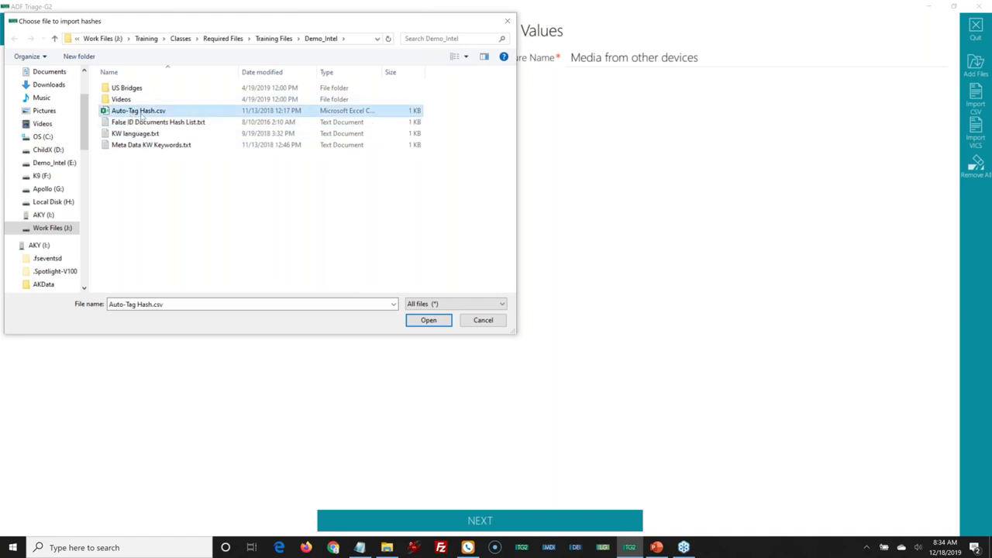
left_click(429, 320)
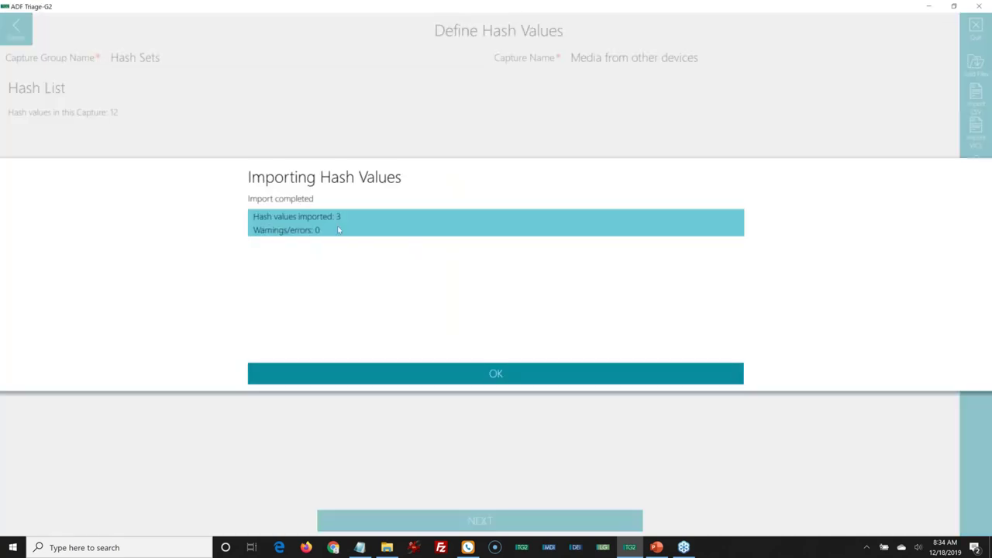
left_click(493, 374)
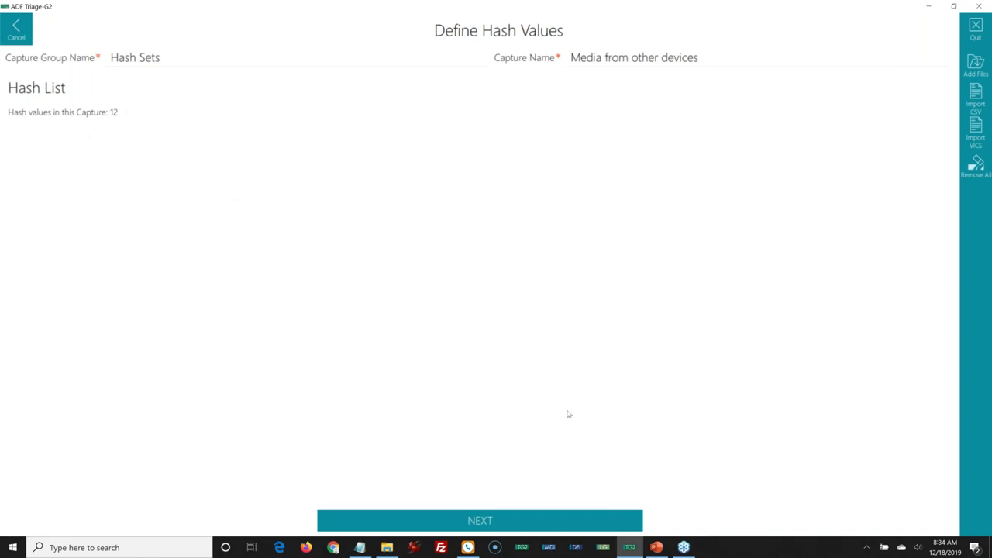
Continue to the definition of files to hash and select the Picture and Video file types
left_click(491, 521)
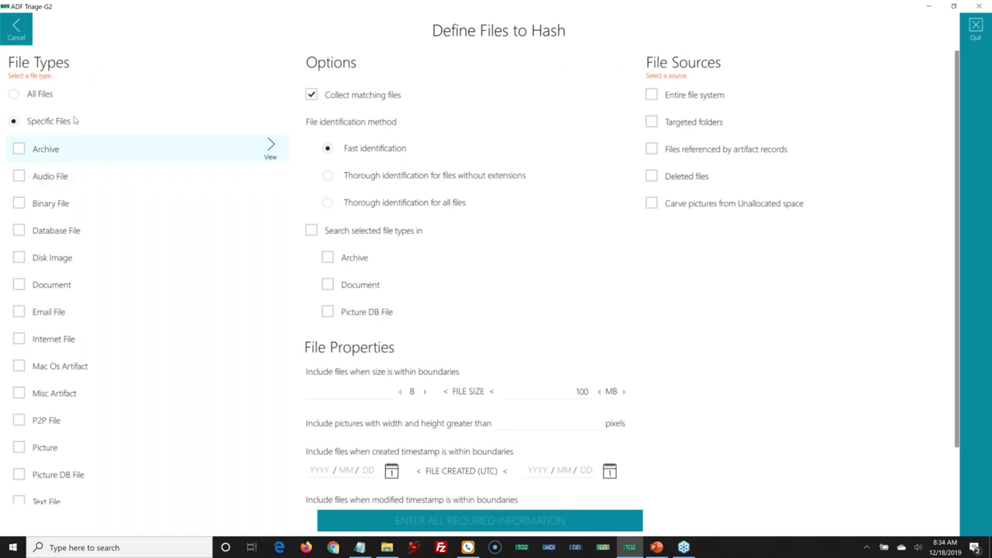
scroll(49, 247, "down", 2)
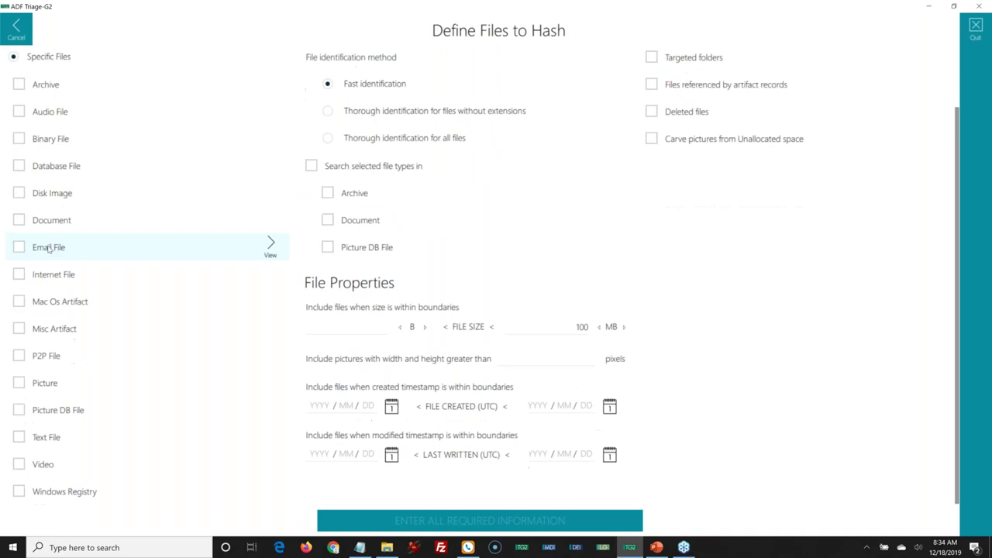
left_click(24, 383)
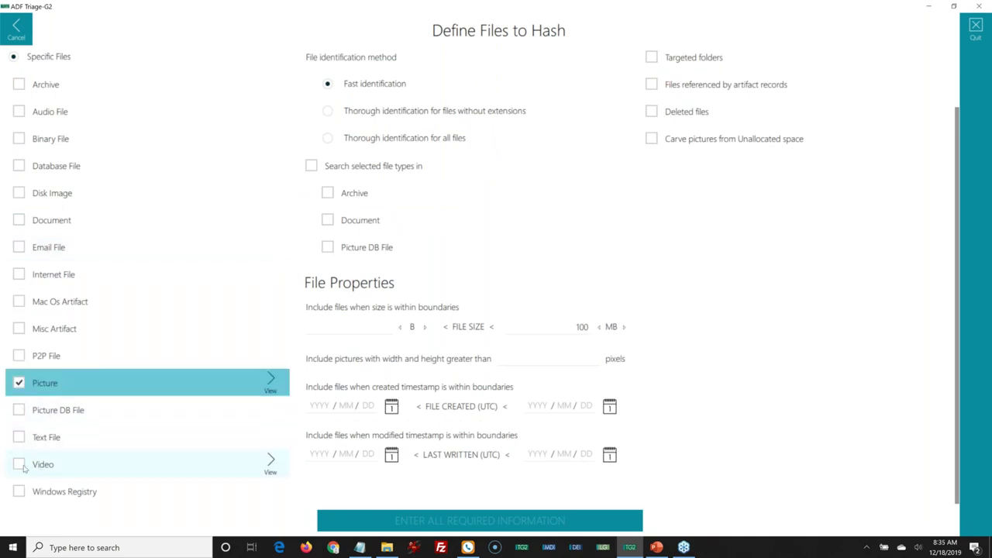
left_click(69, 465)
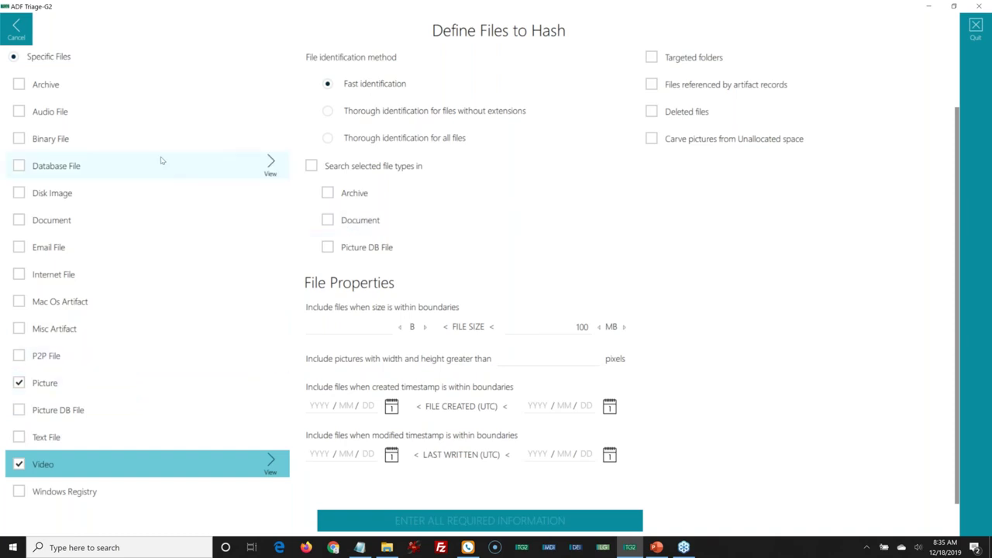
Compare the file identification methods and set the capture to Thorough identification for files without extensions
left_click(374, 139)
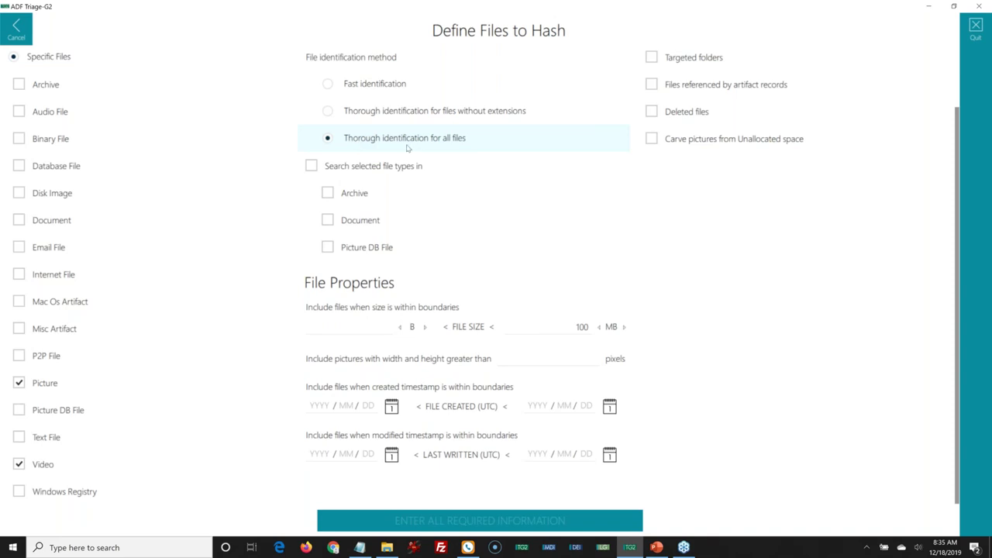
scroll(380, 151, "up", 1)
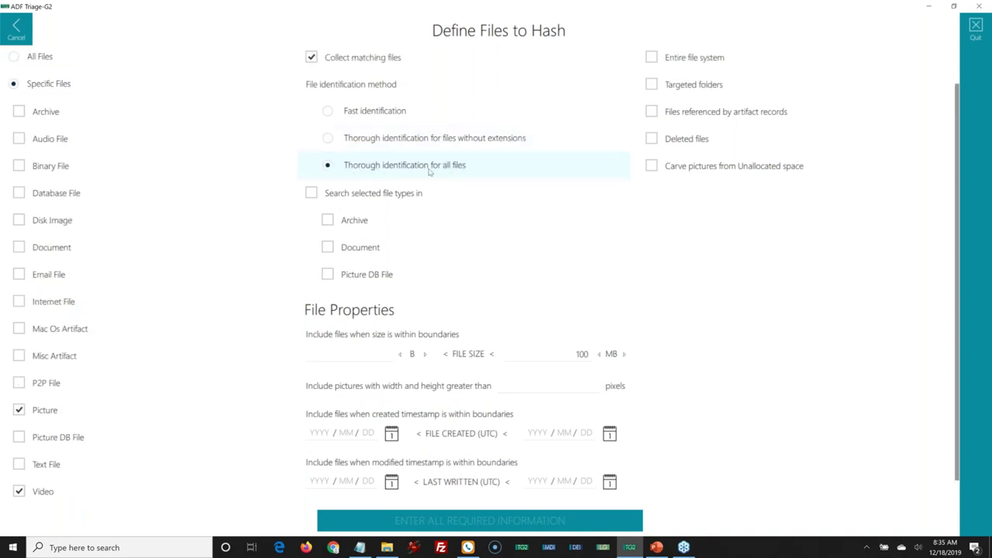
left_click(375, 163)
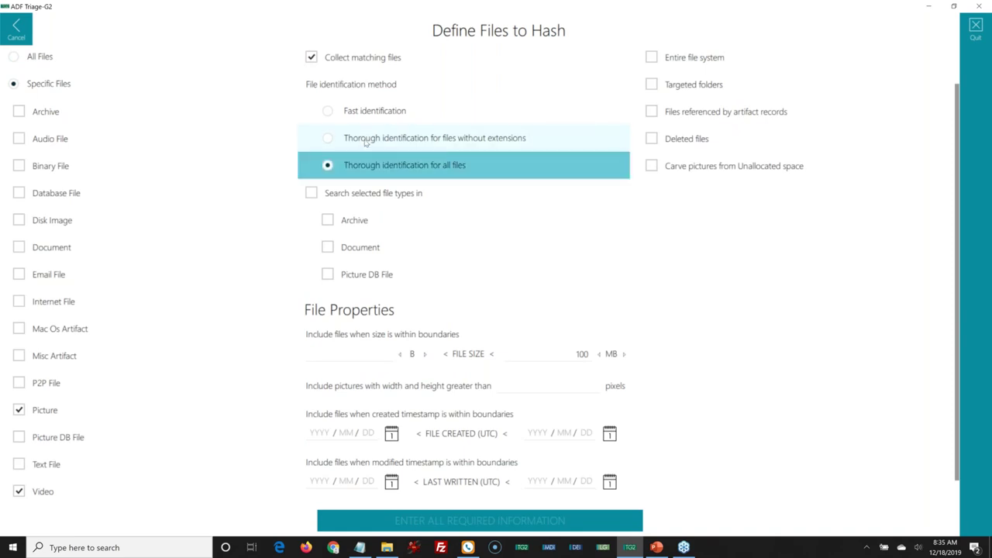
left_click(365, 139)
left_click(360, 113)
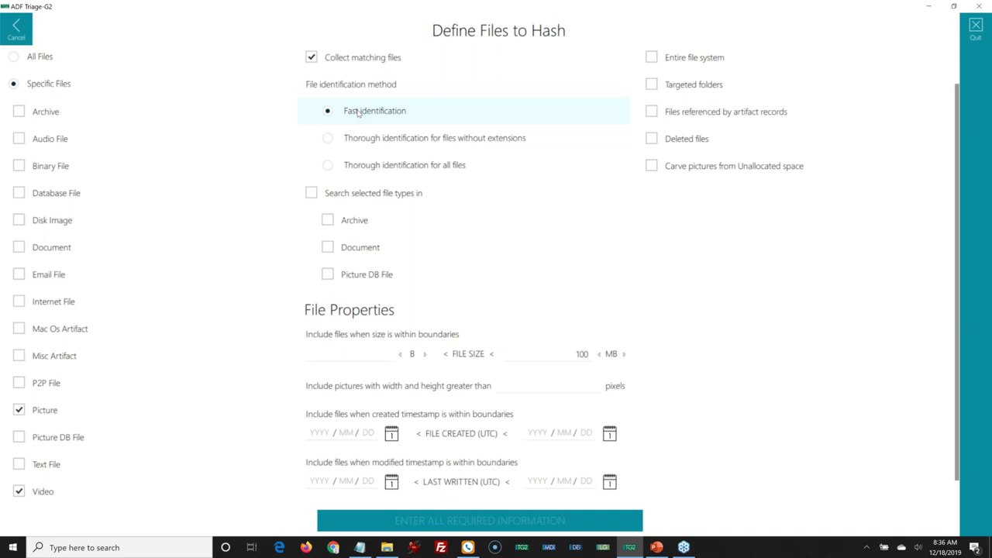
left_click(365, 141)
left_click(476, 148)
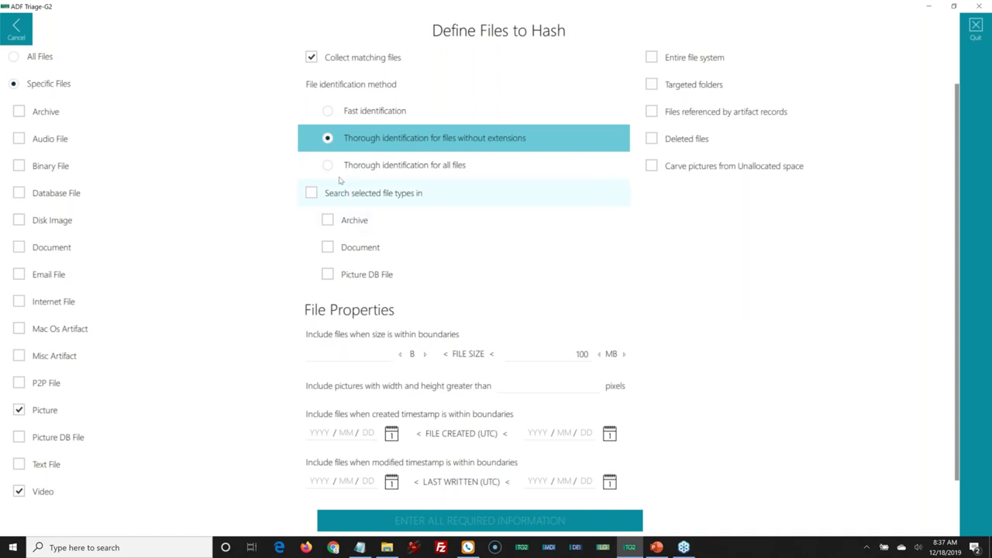
Have the selected file types also searched for inside Archive, Document and Picture DB File containers
left_click(328, 220)
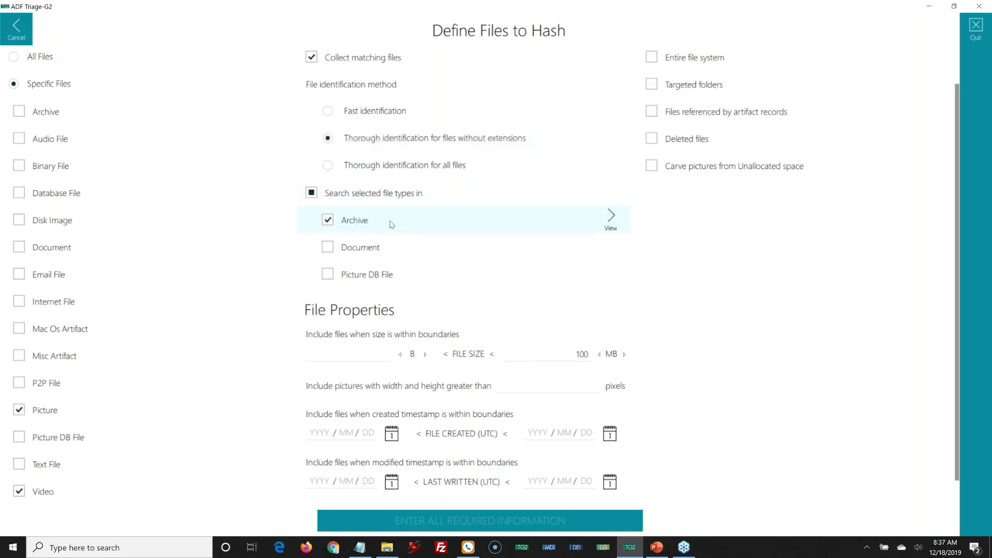
left_click(369, 247)
left_click(345, 277)
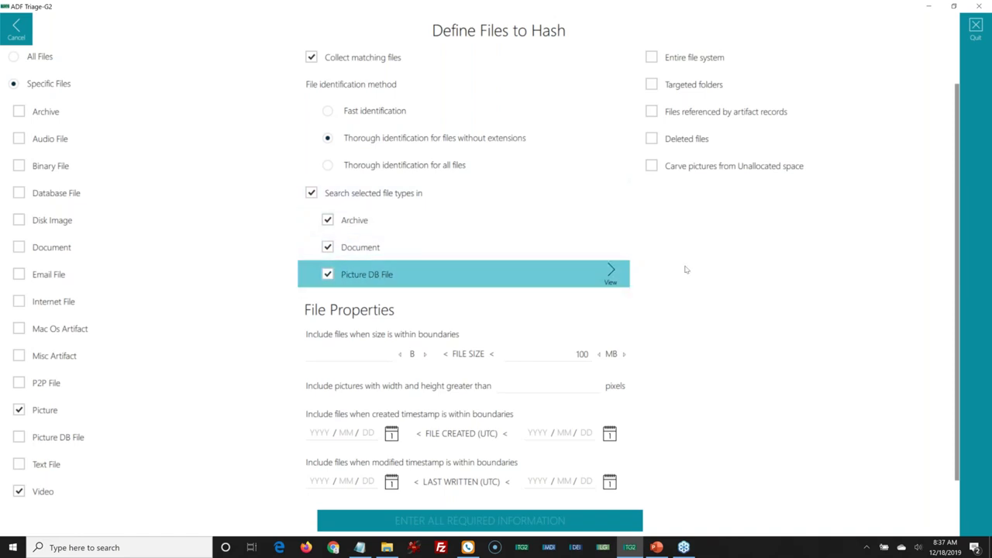
Add the targeted folders /users/.* and /documents and settings/.* as file sources
scroll(698, 263, "up", 1)
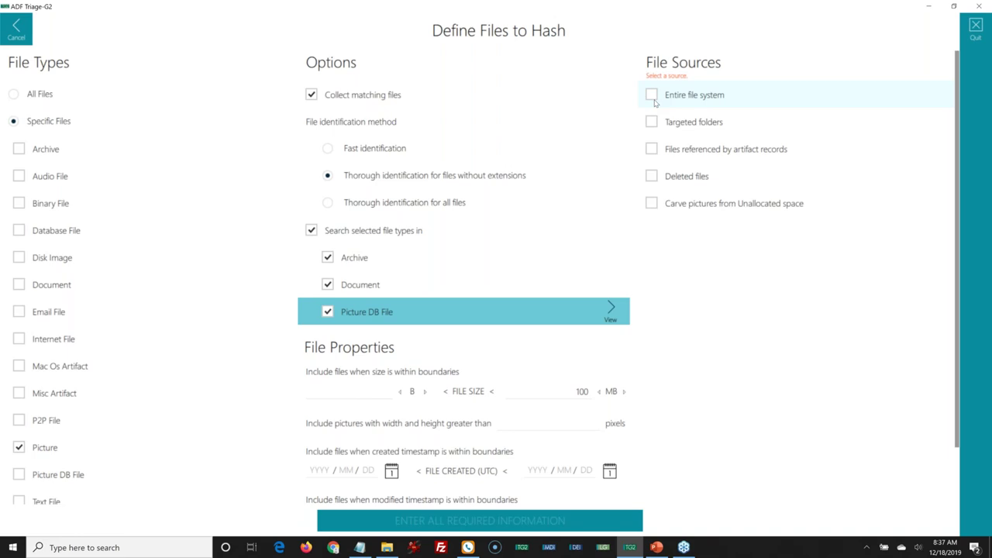
mouse_move(689, 126)
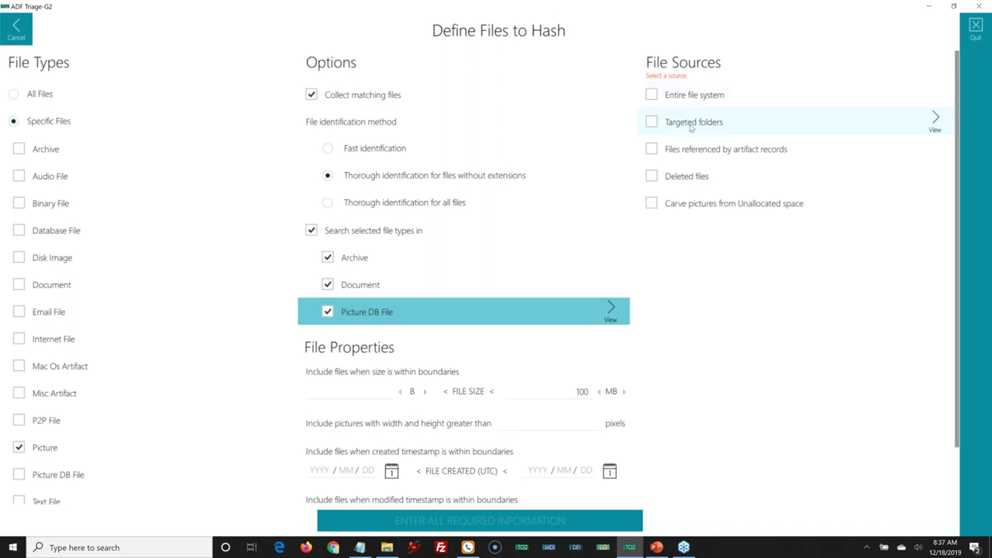
left_click(935, 120)
scroll(182, 229, "down", 3)
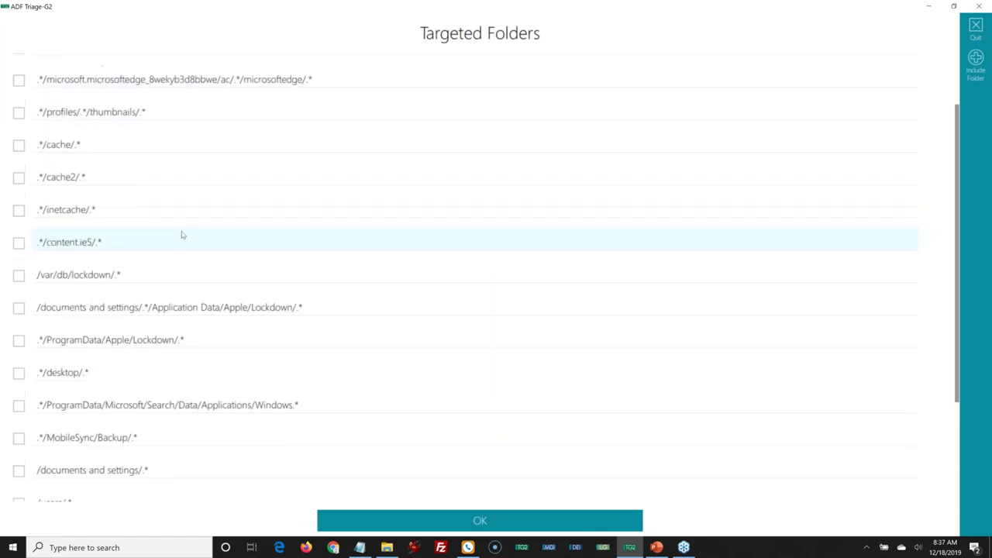
scroll(182, 232, "down", 2)
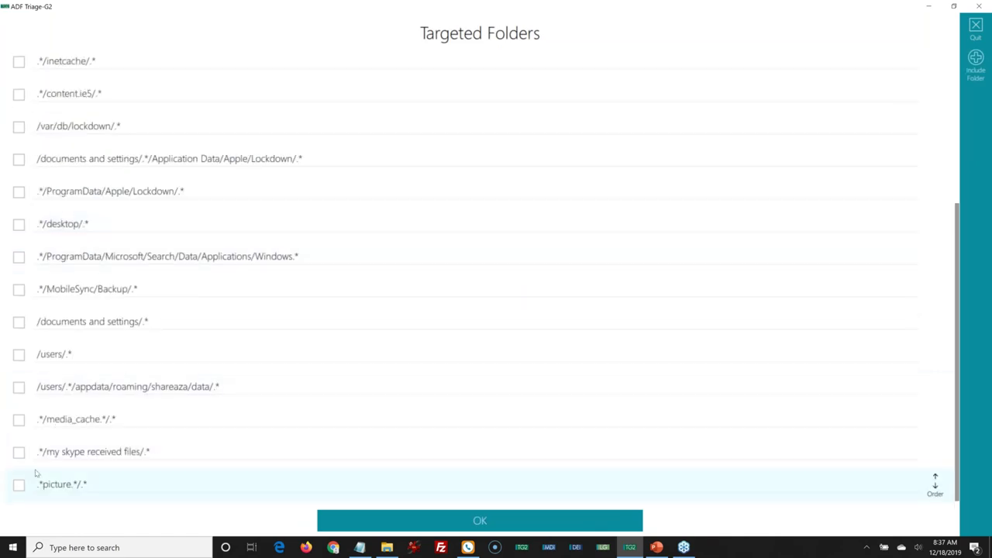
left_click(19, 354)
left_click(19, 321)
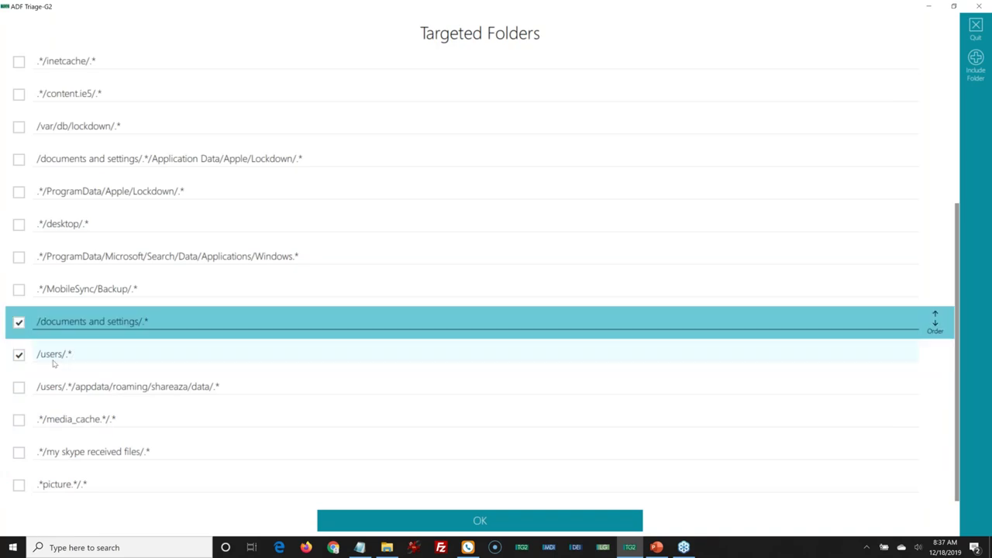
left_click(444, 516)
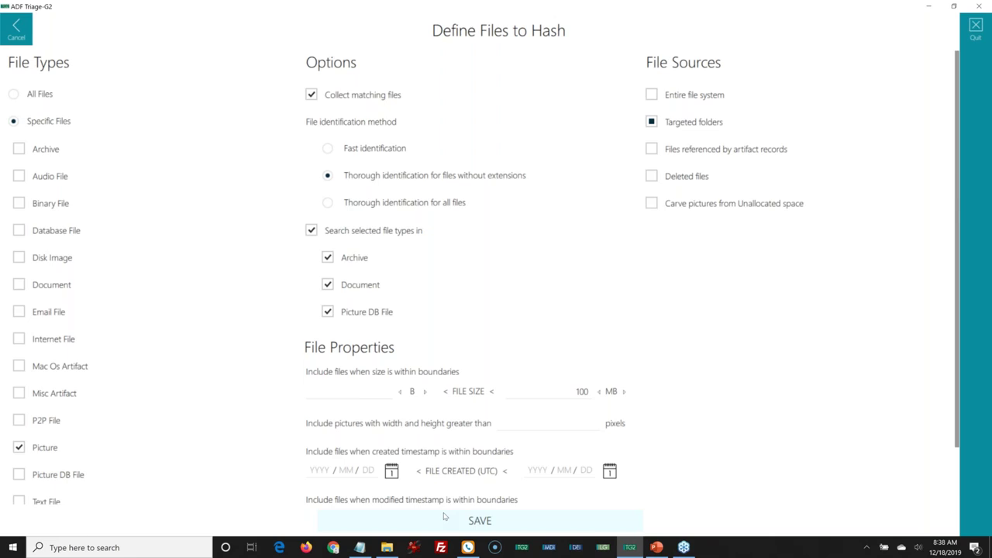
Add Entire file system, Files referenced by artifact records and Deleted files as file sources, and save the capture
mouse_move(700, 129)
left_click(695, 97)
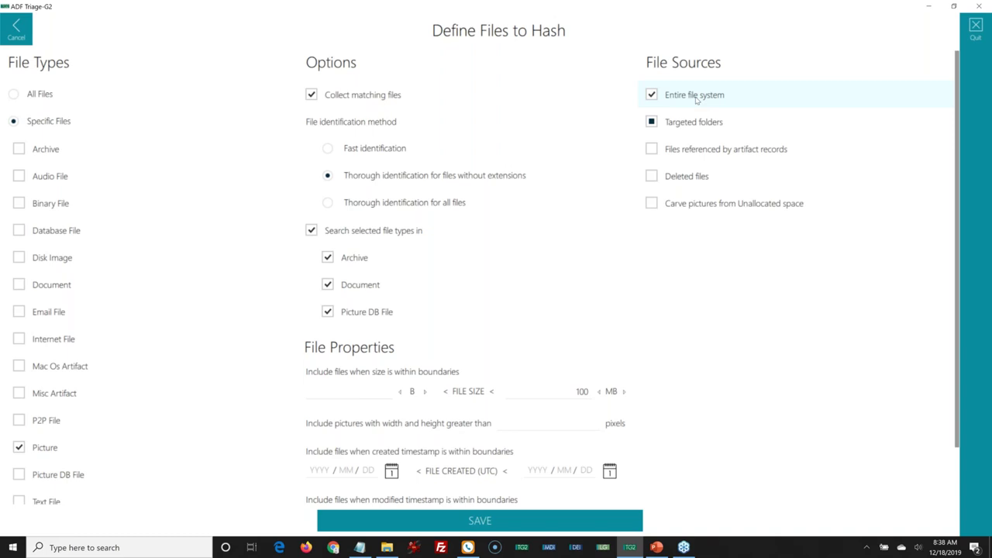
left_click(731, 152)
left_click(701, 176)
left_click(488, 522)
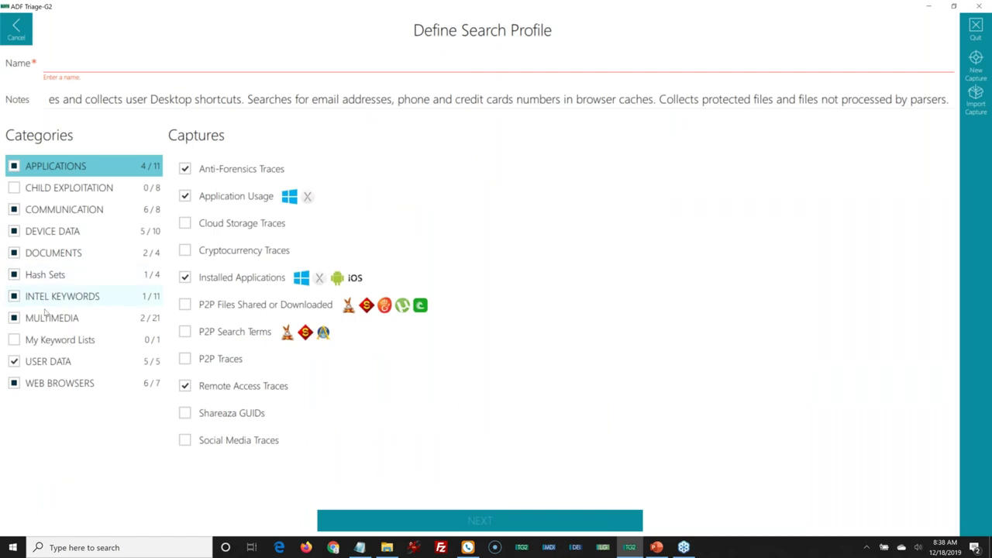
Include the Suspects Safe capture from the Hash Sets category in the search profile
left_click(35, 280)
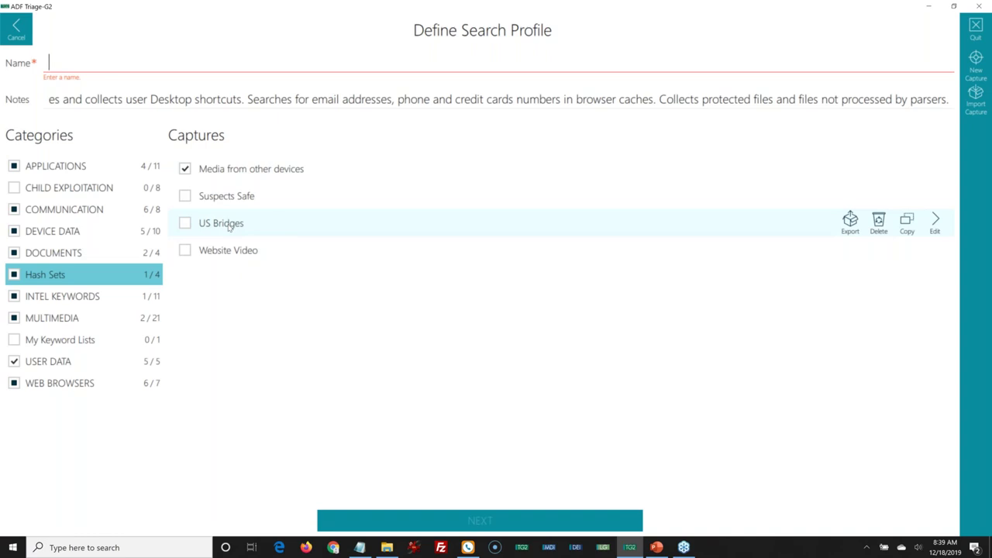
left_click(186, 197)
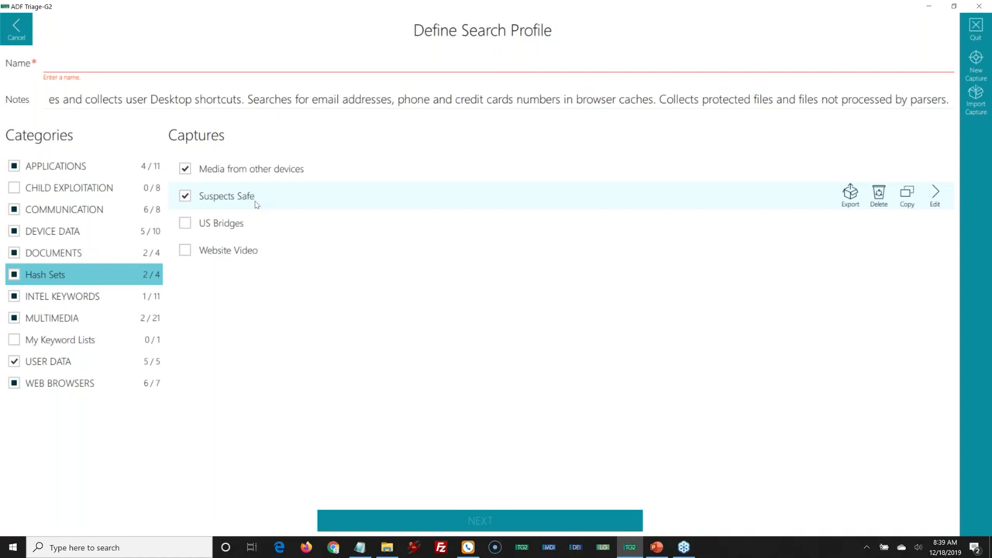
left_click(256, 203)
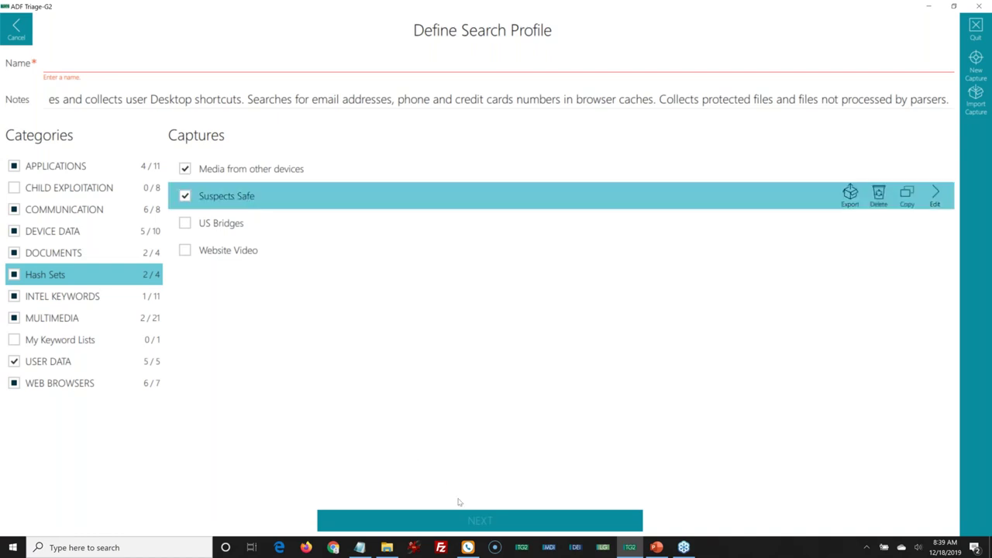
left_click(183, 65)
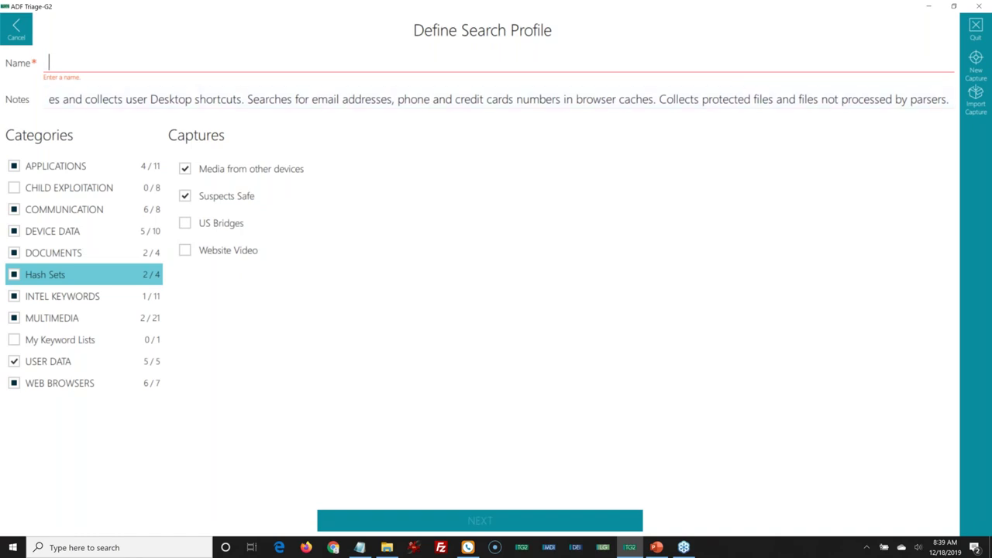
Create a new capture that searches for keywords, with the capture group name Keywords and the capture name Unique name
left_click(978, 72)
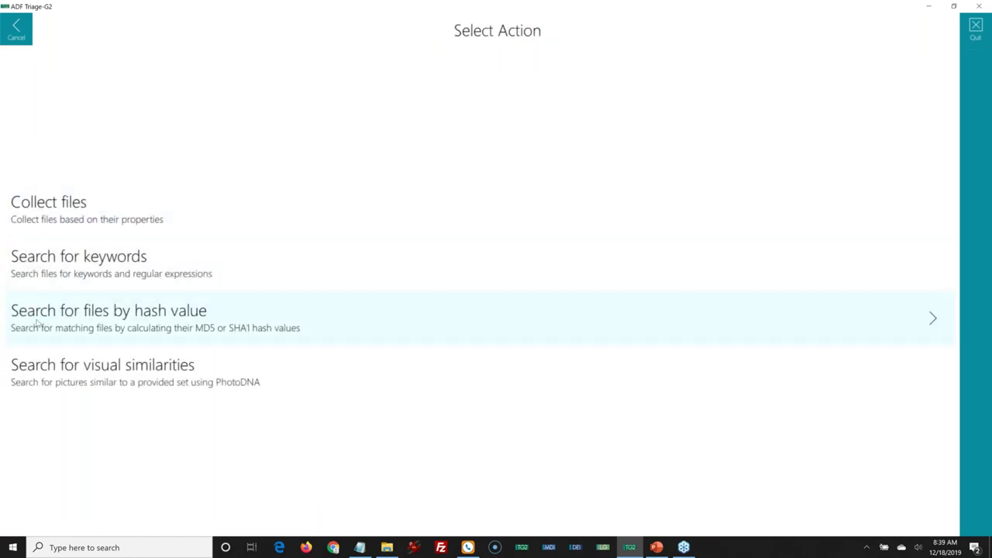
left_click(30, 279)
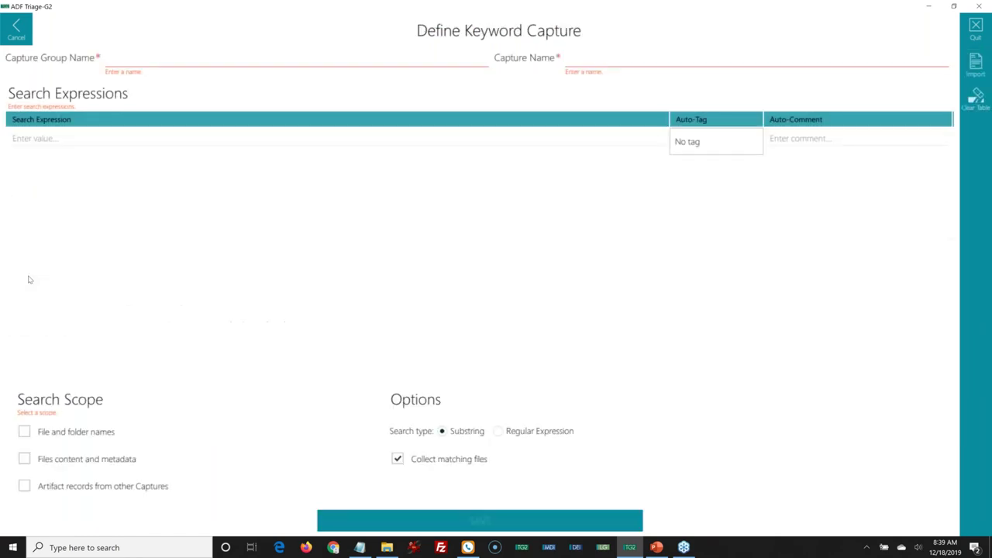
left_click(158, 58)
type("K")
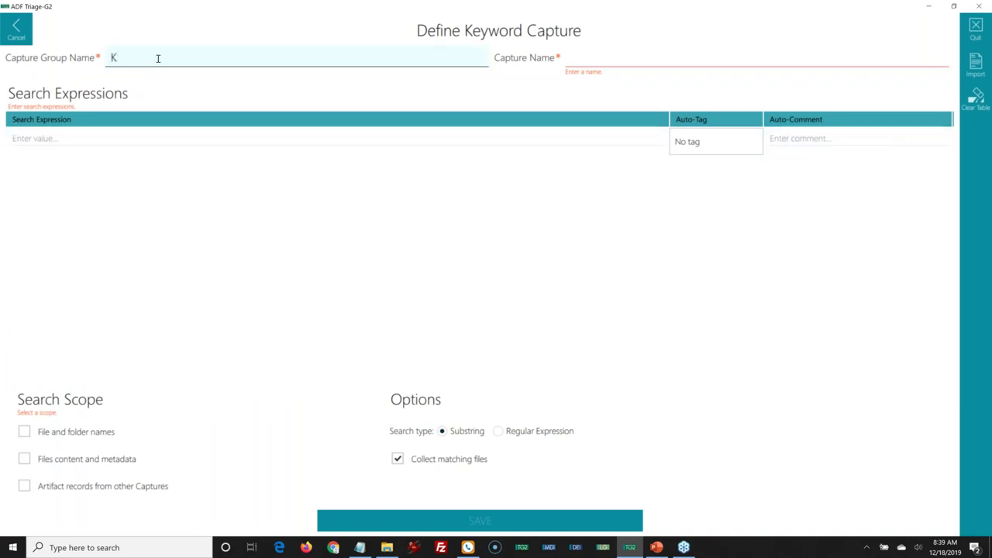
type("eywords")
key("Tab")
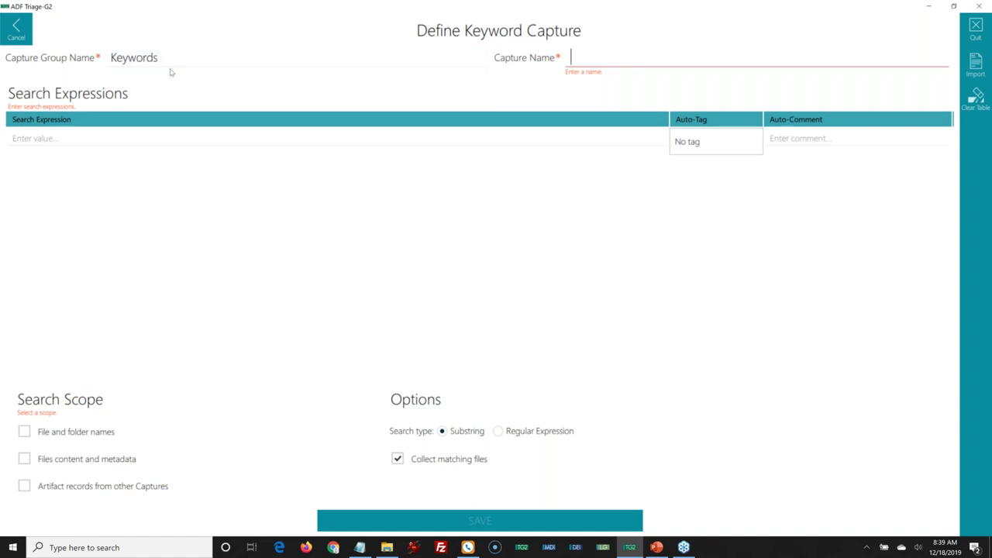
type("Un")
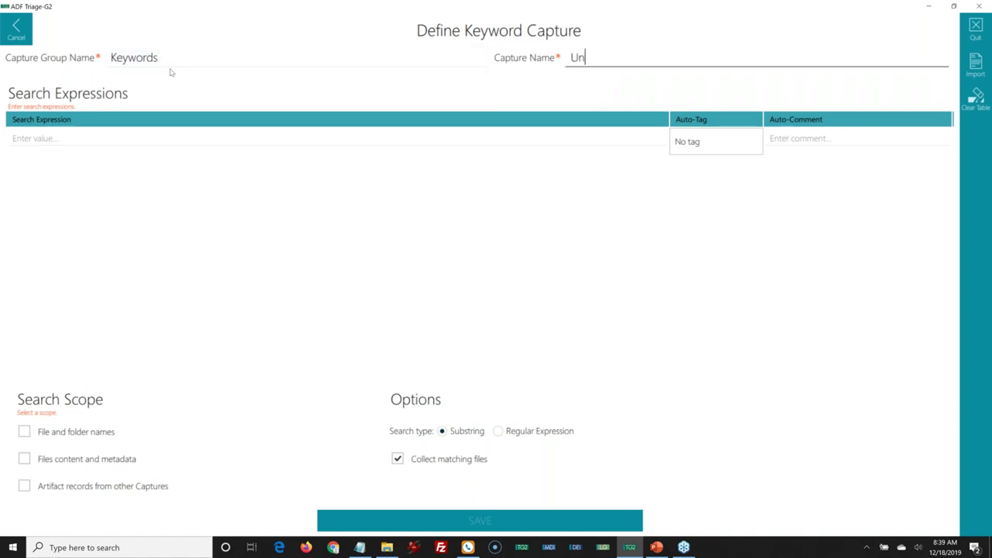
type("ique name")
Narrow the Search Expression column and import the keywords from KW language.txt in the Demo_Intel folder
left_click_drag(672, 116, 69, 150)
left_click(62, 143)
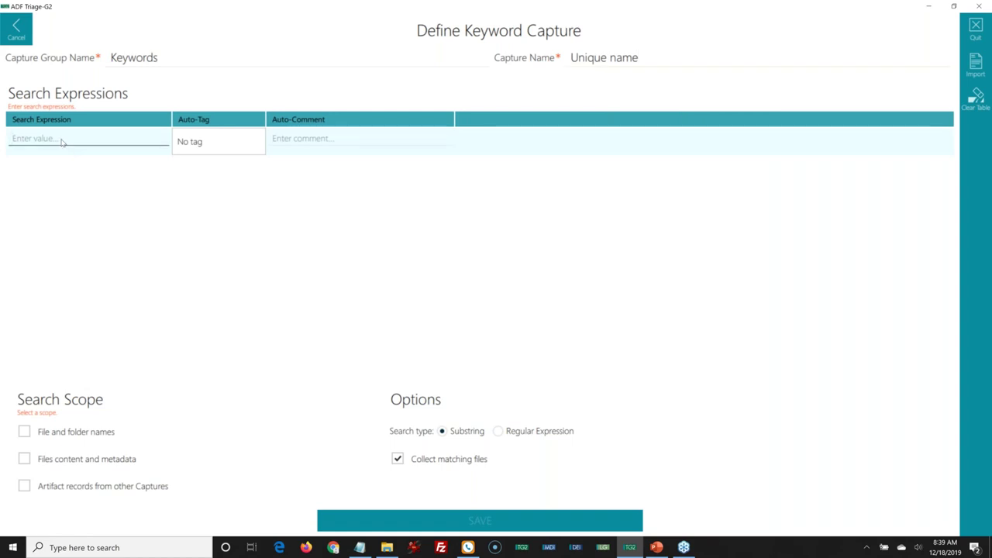
left_click(661, 135)
left_click(978, 64)
left_click(420, 304)
left_click(423, 322)
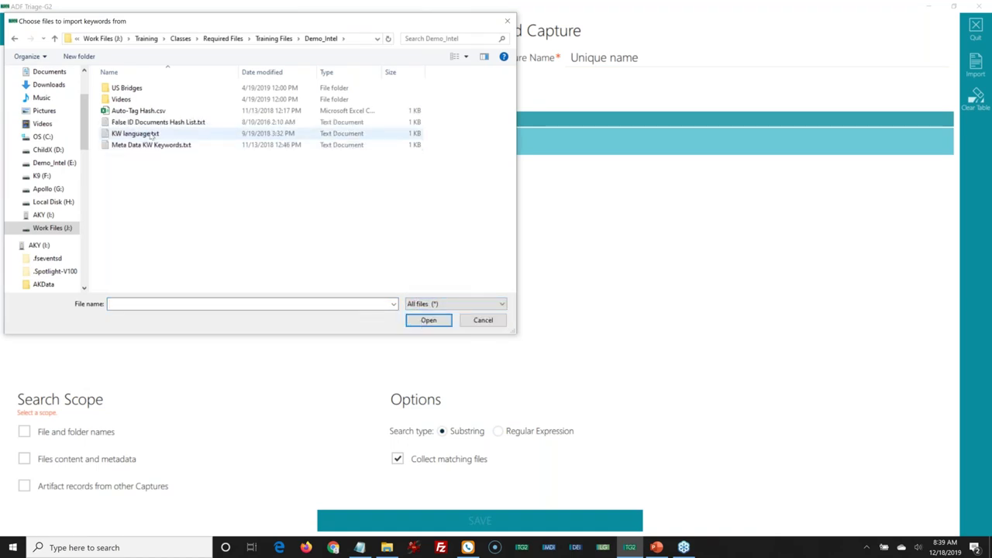
left_click(152, 135)
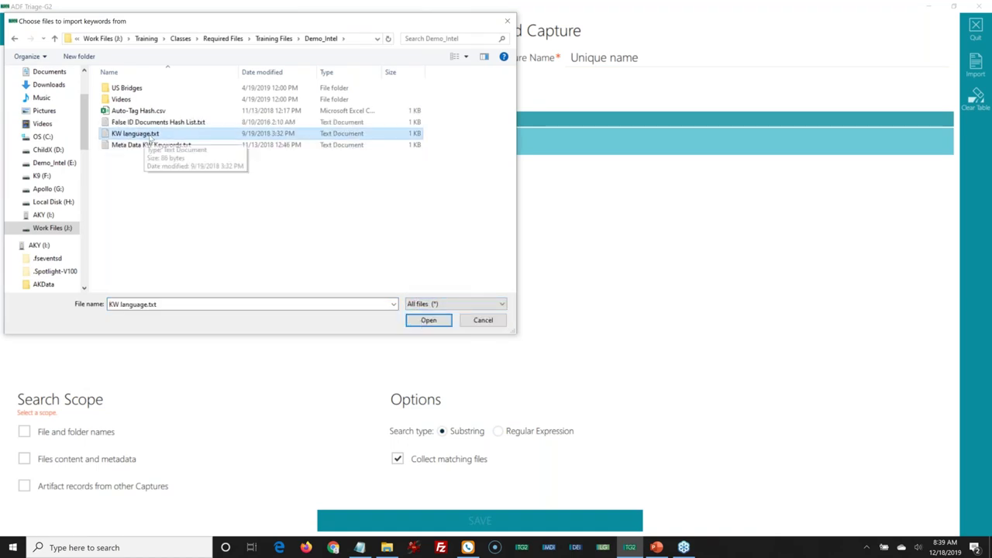
left_click(429, 320)
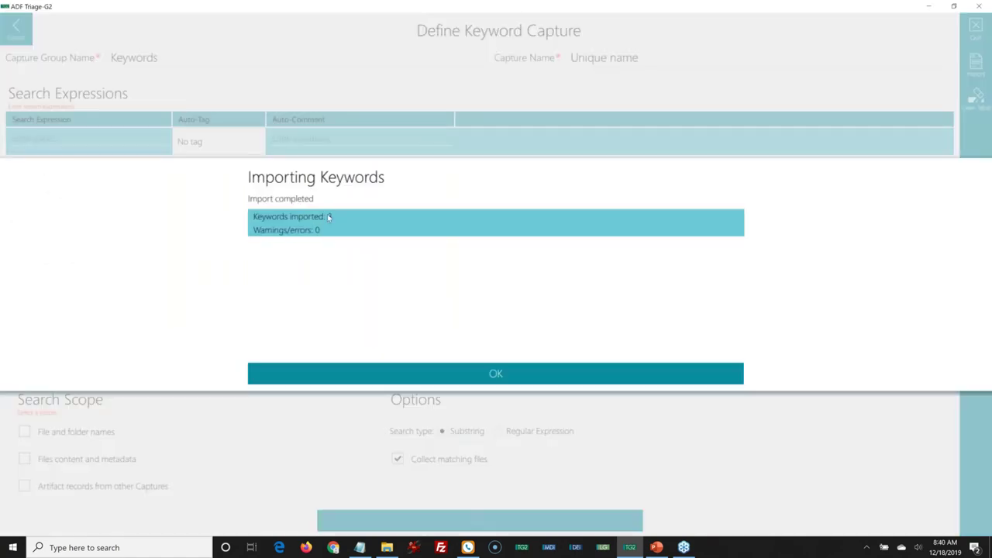
left_click(455, 372)
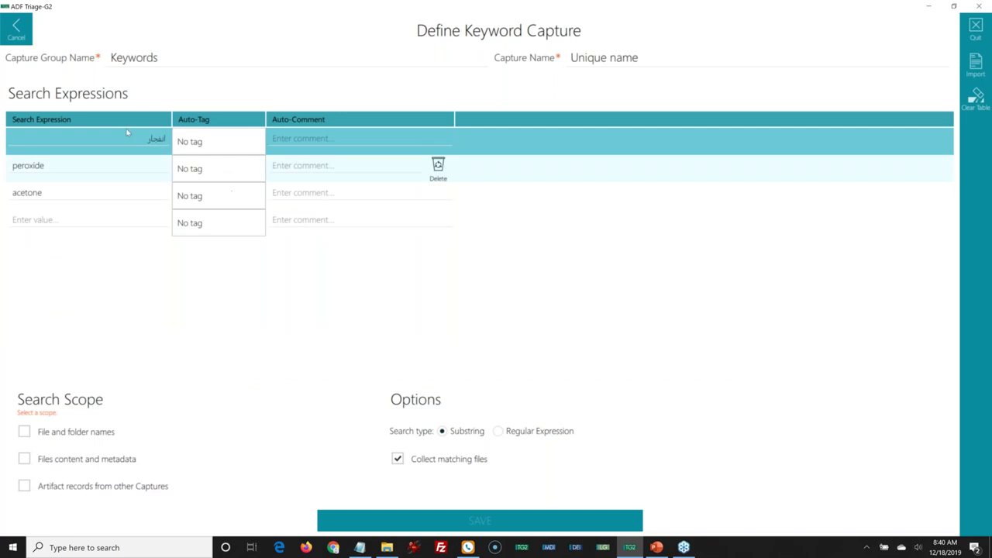
Give the Arabic search expression in the first row the auto-comment explosion/bomb
left_click(42, 133)
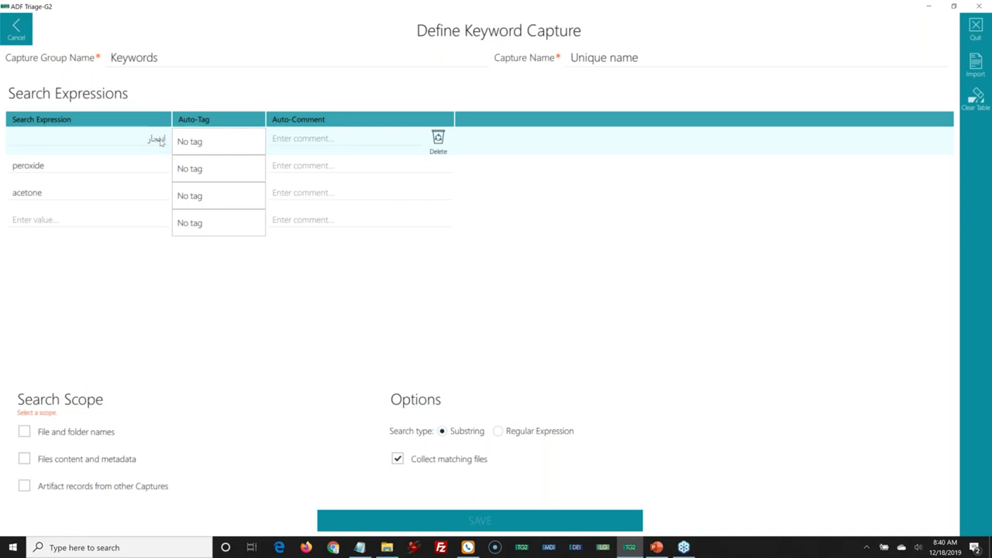
left_click(326, 139)
type("explosion/bom")
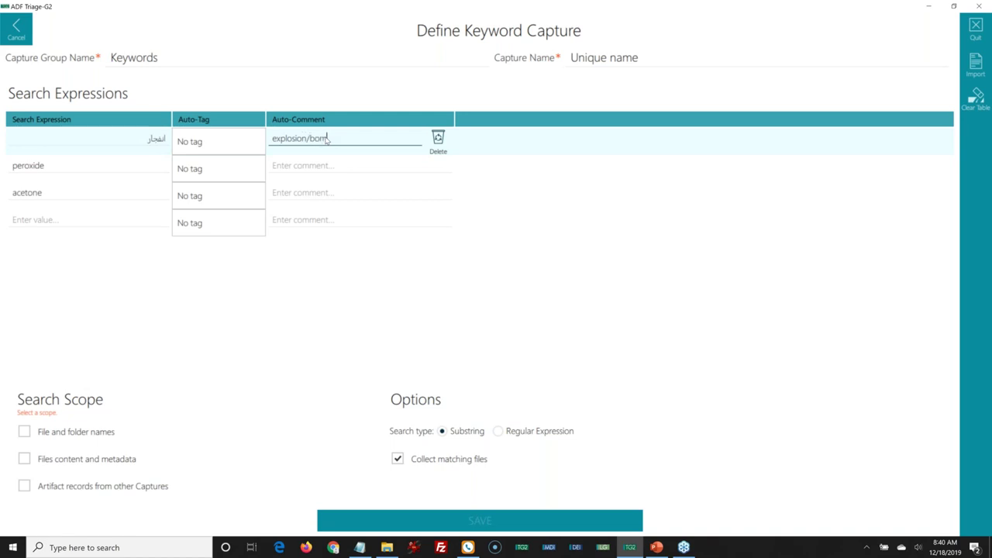
type("b")
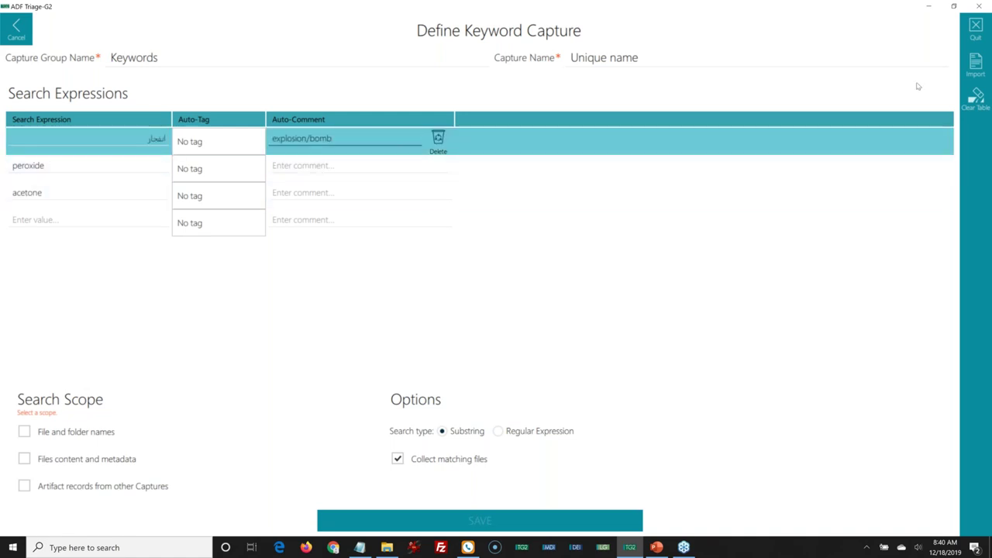
Import additional keywords from Meta Data KW Keywords.txt in the Demo_Intel folder into the search expressions
left_click(976, 73)
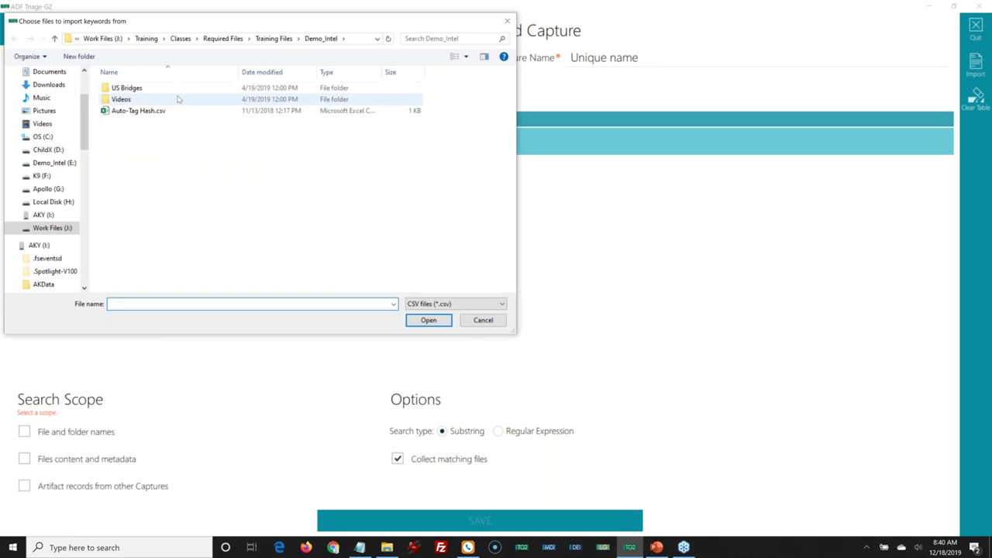
left_click(431, 306)
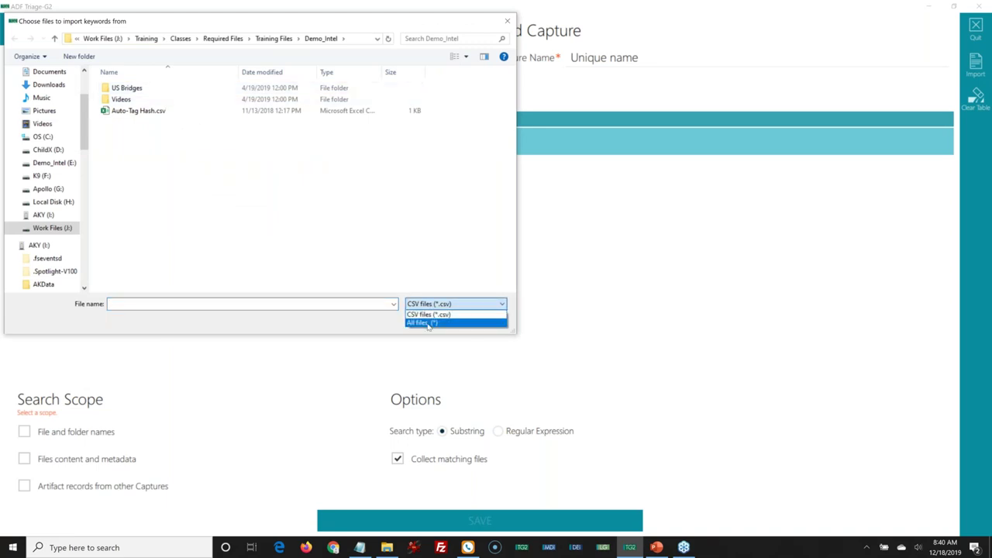
left_click(422, 324)
left_click(133, 147)
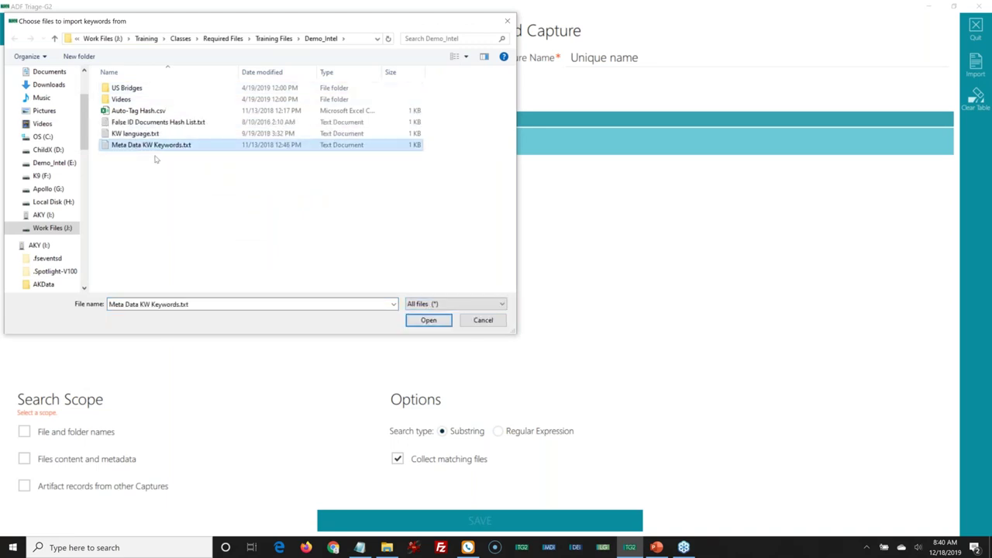
left_click(429, 320)
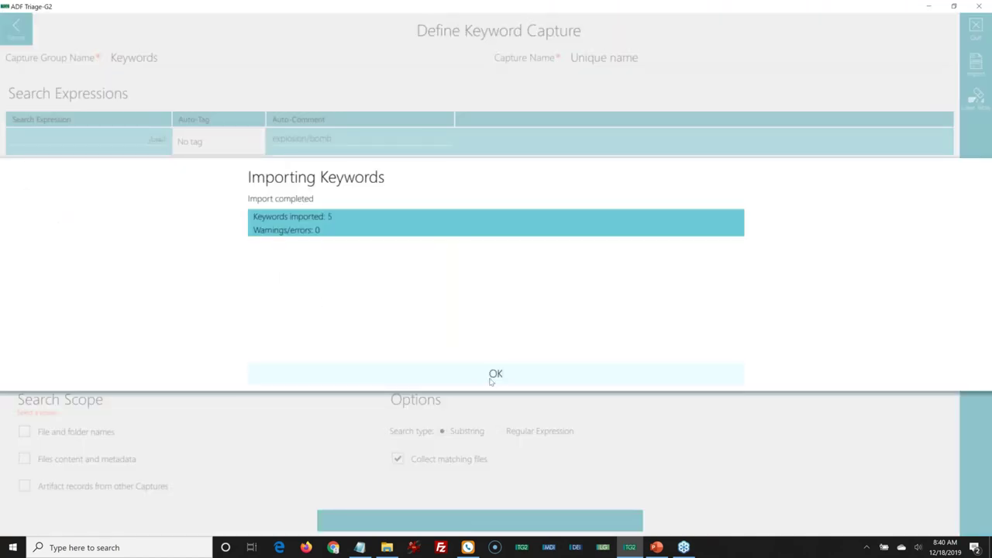
left_click(492, 376)
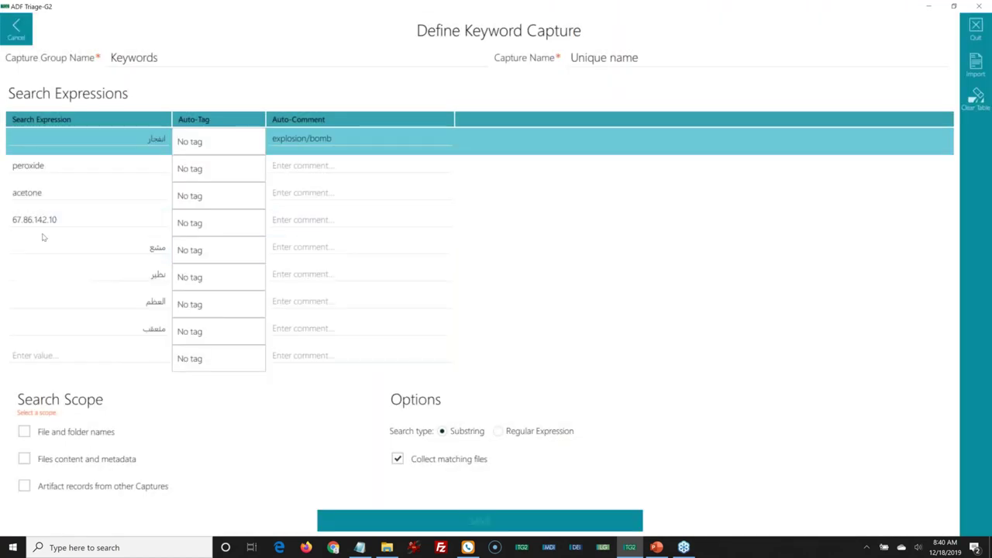
left_click(231, 228)
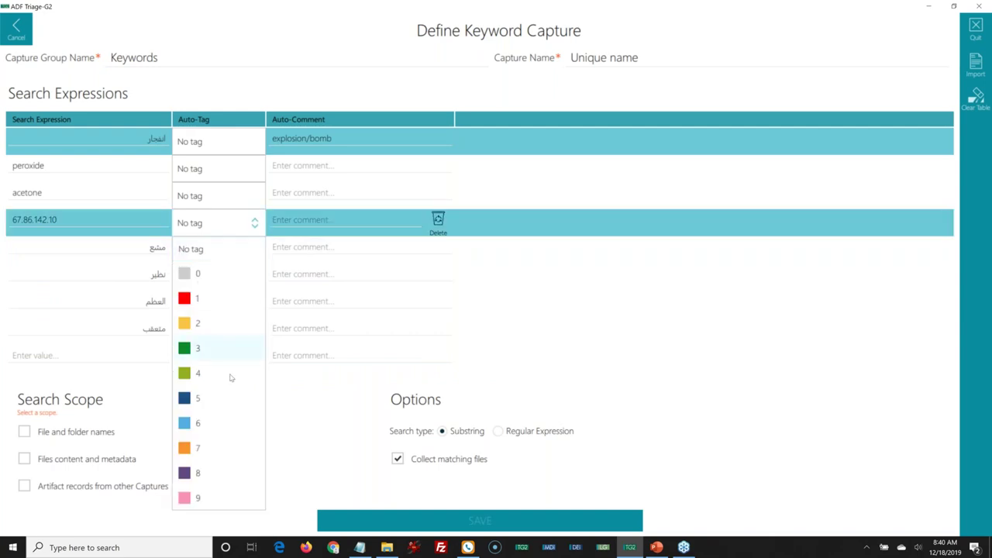
left_click(223, 450)
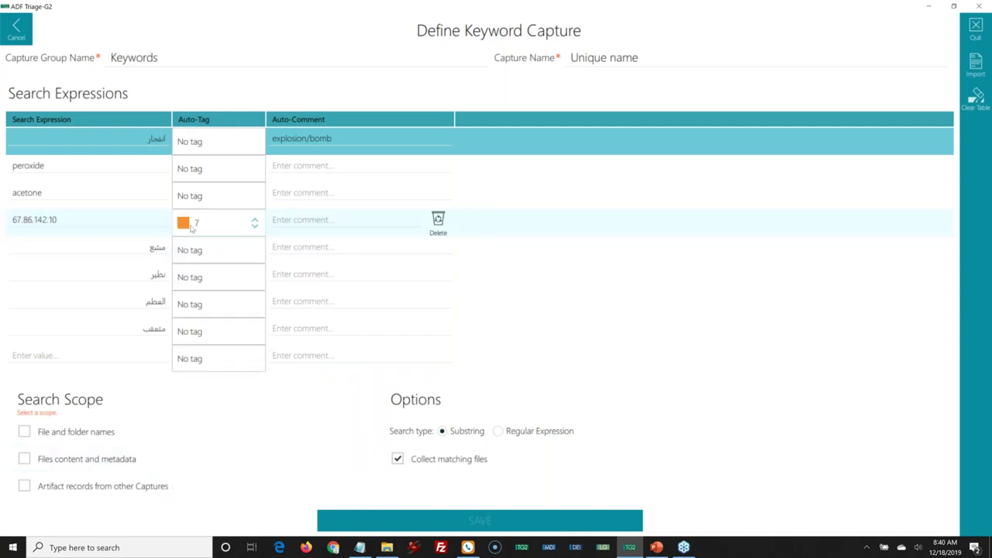
left_click(318, 219)
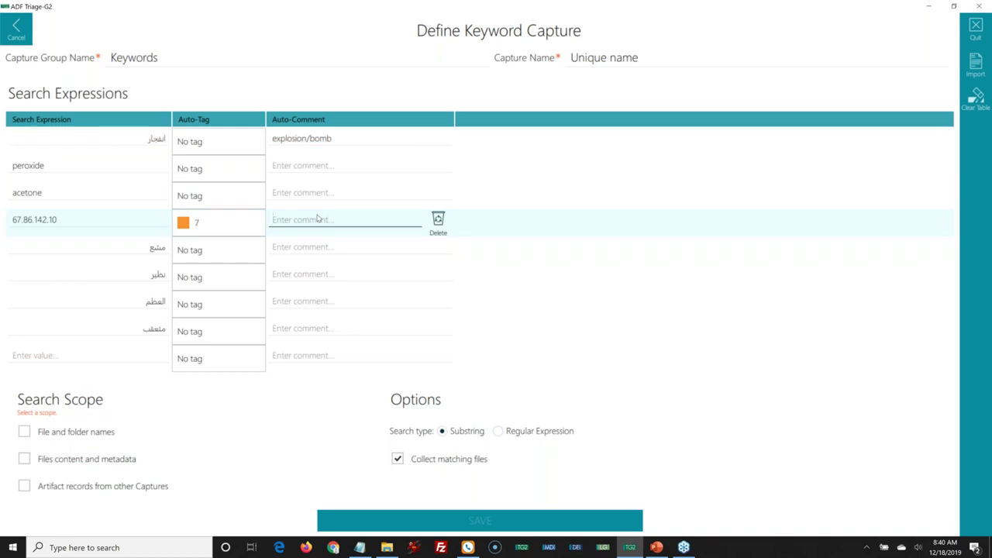
type("I")
type("P Add")
type("ress c")
type("a")
type("other devi")
type("ce")
left_click(303, 217)
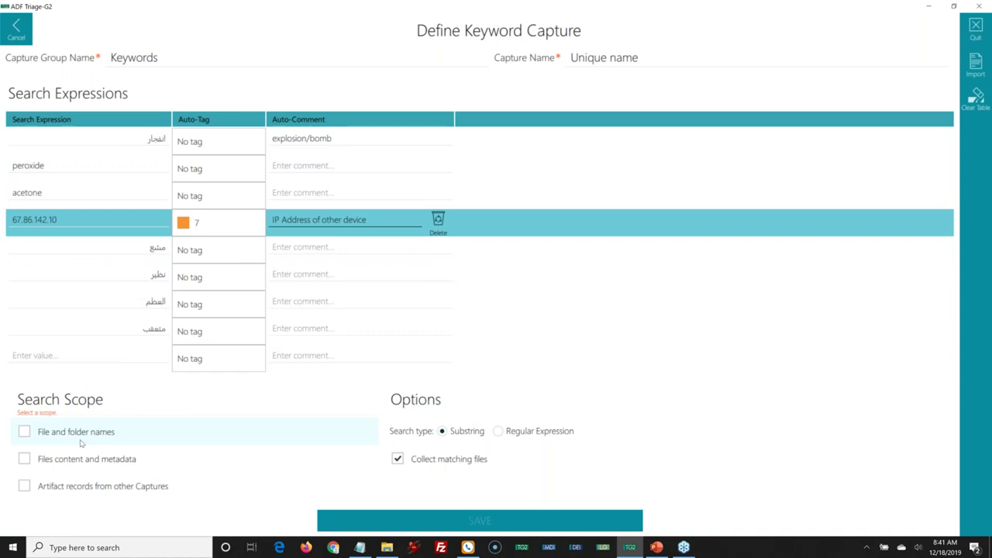
Include file and folder names and artifact records from other captures in the search scope, and select Document and Text File for the content search
left_click(52, 436)
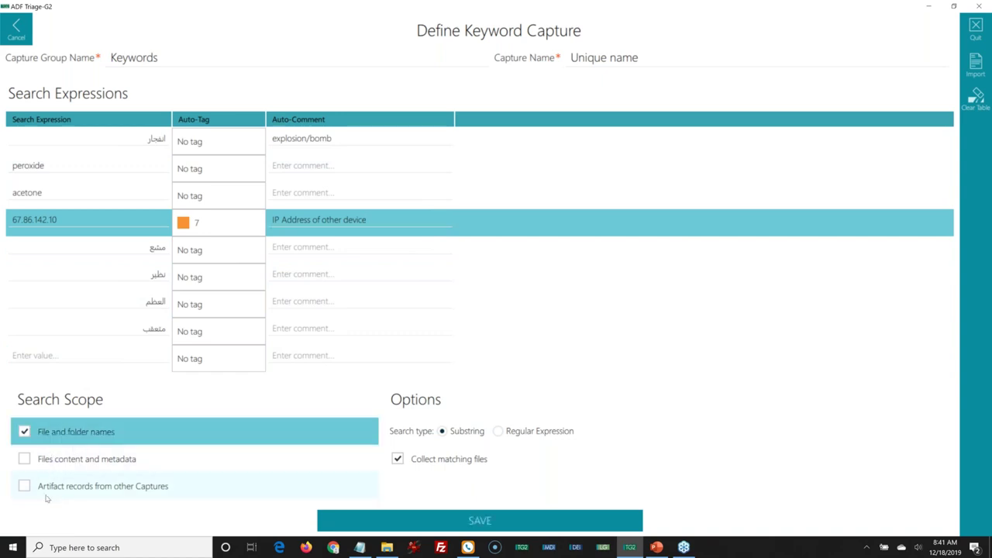
left_click(49, 491)
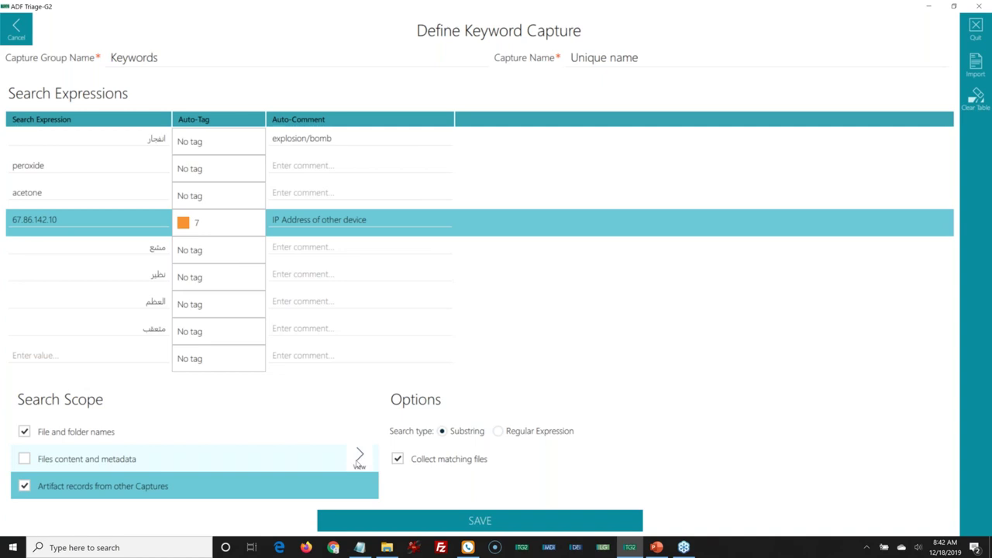
left_click(357, 461)
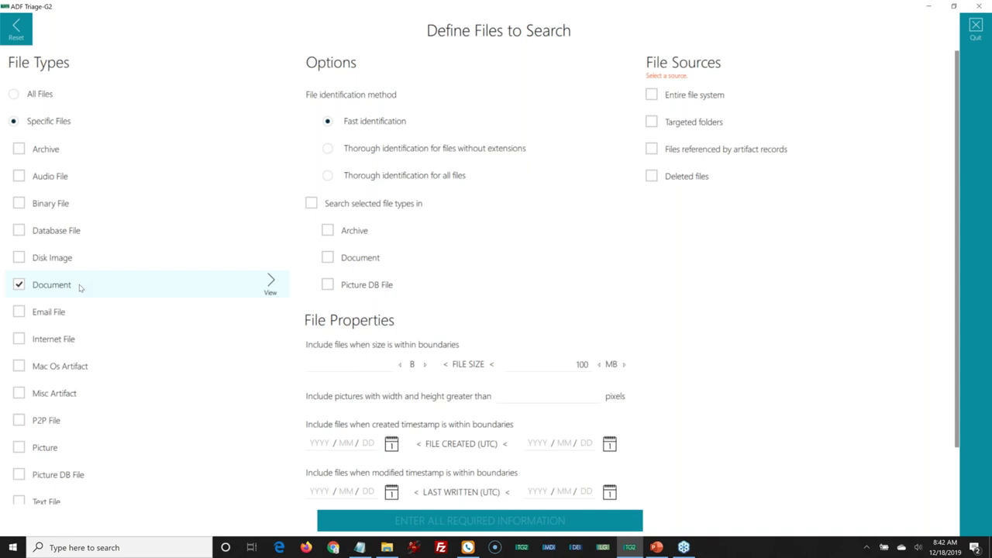
left_click(8, 505)
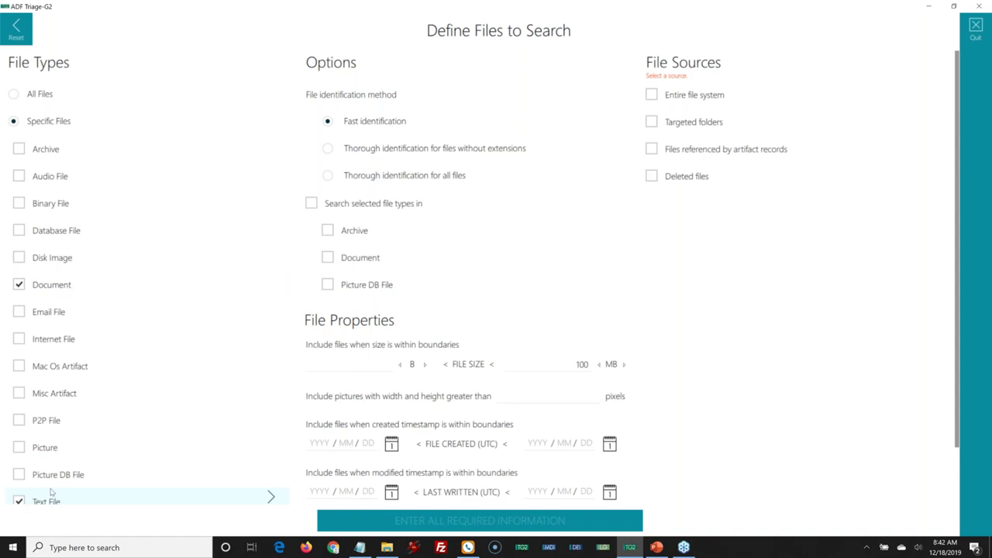
left_click(51, 493)
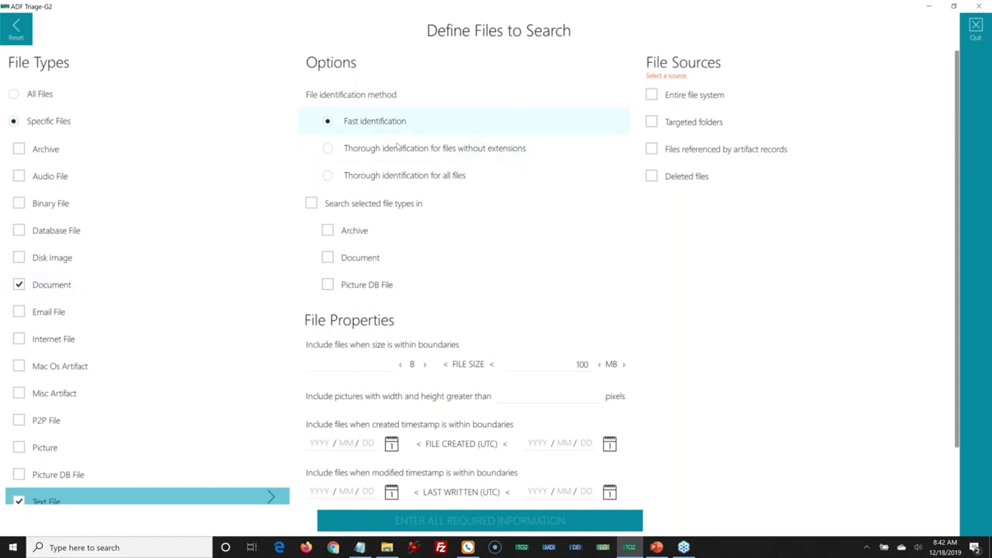
Use thorough identification for files without extensions and have the selected file types also searched for inside Archive containers
left_click(332, 150)
left_click(327, 229)
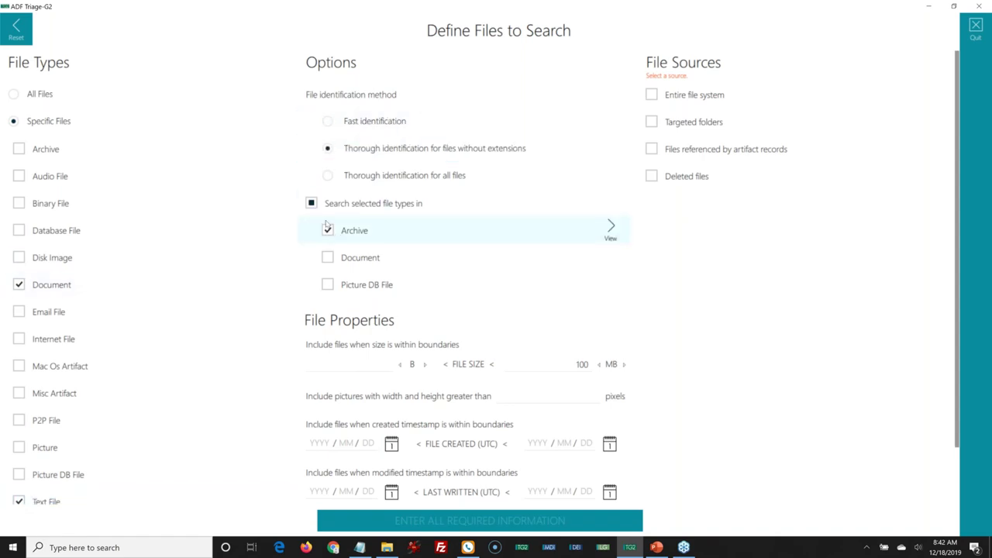
left_click(349, 236)
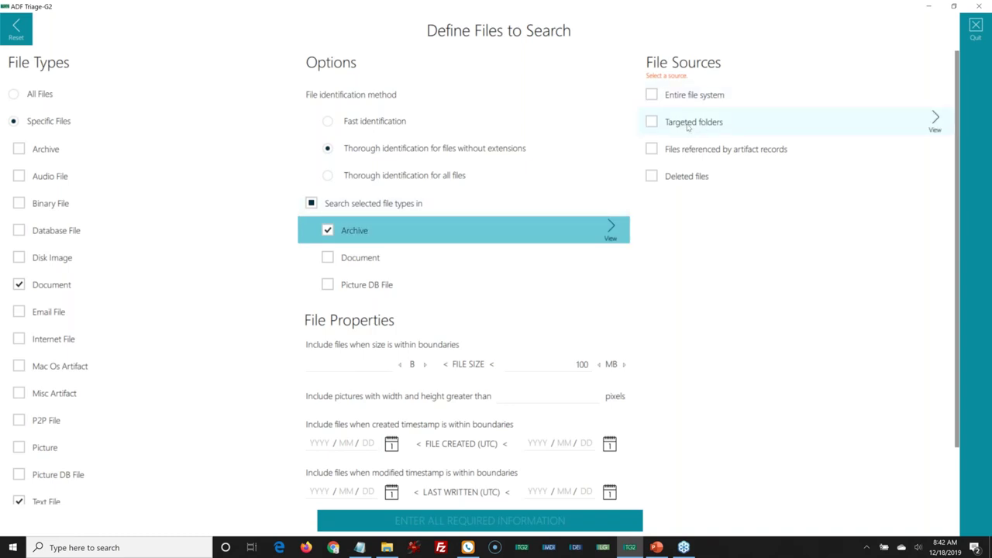
Add the targeted folders /users/.* and /documents and settings/.* as file sources for the keyword capture
left_click(934, 122)
scroll(244, 406, "down", 5)
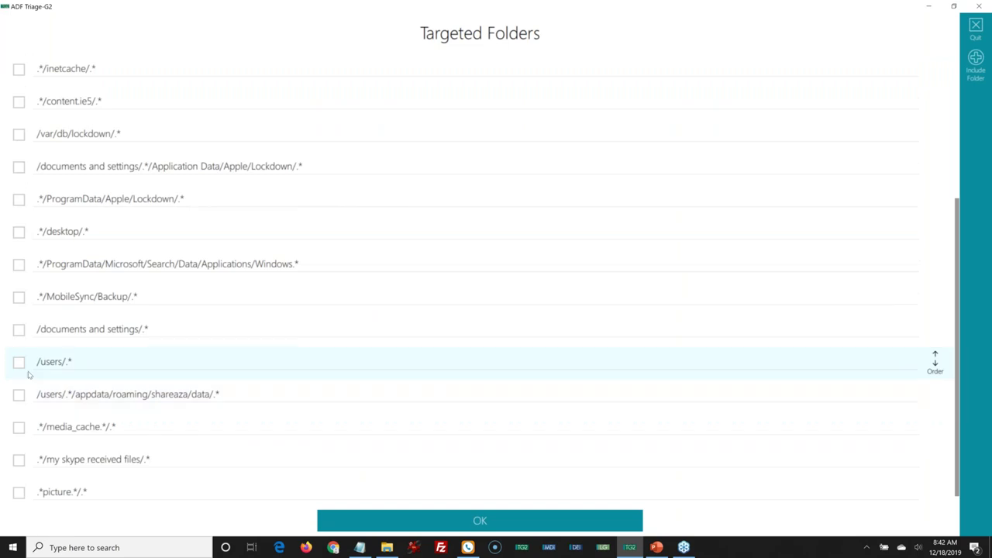
left_click(18, 362)
left_click(19, 330)
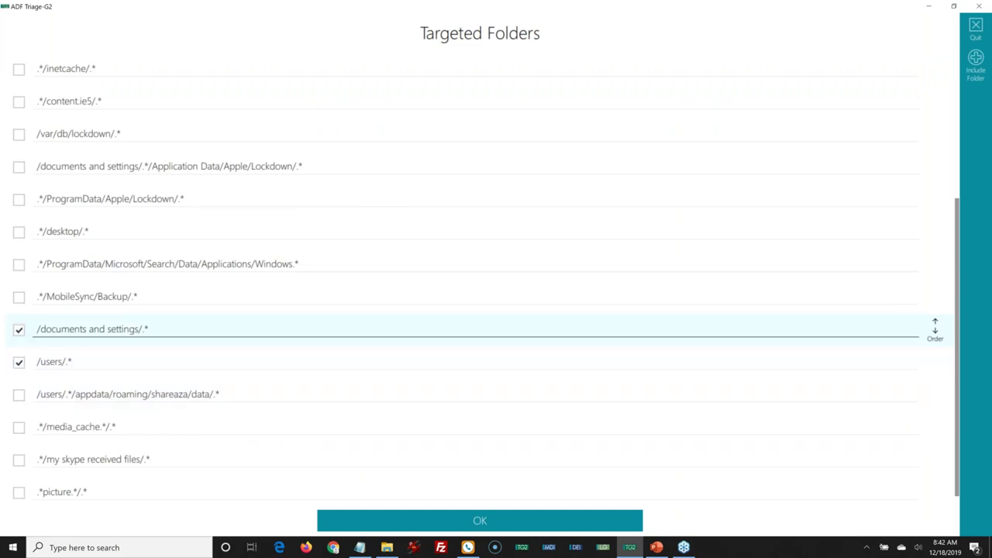
left_click(525, 521)
Add Entire file system, Files referenced by artifact records and Deleted files as file sources, and accept the files-to-search definition
left_click(675, 96)
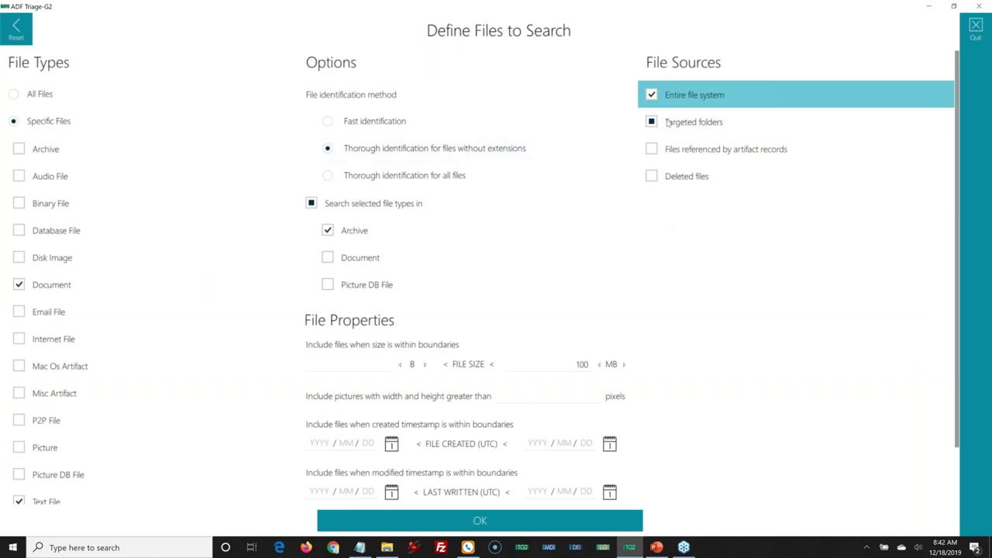
mouse_move(672, 121)
left_click(671, 152)
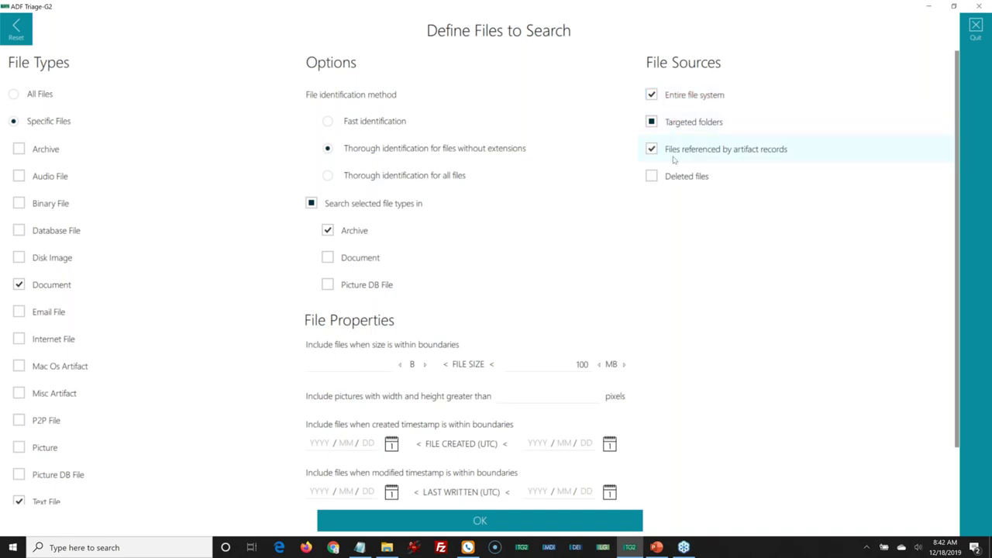
left_click(665, 178)
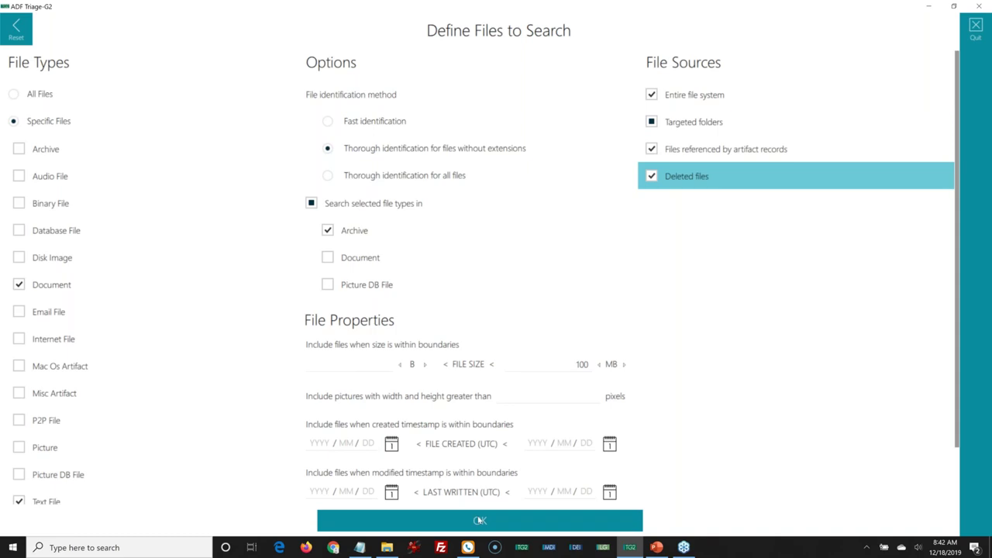
left_click(479, 521)
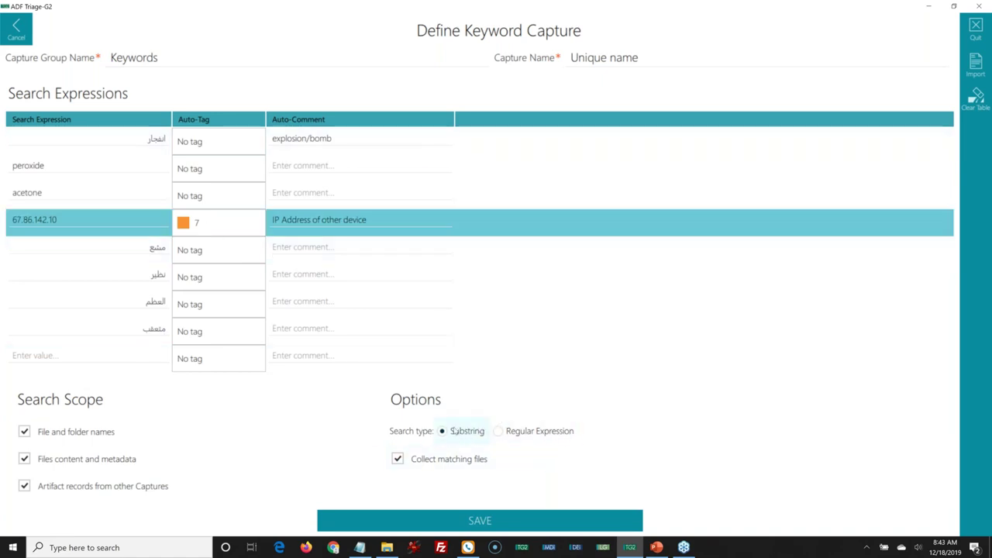
Keep Substring as the search type, save the keyword capture, and show the captures of the Keywords category
left_click(535, 434)
left_click(470, 436)
left_click(475, 527)
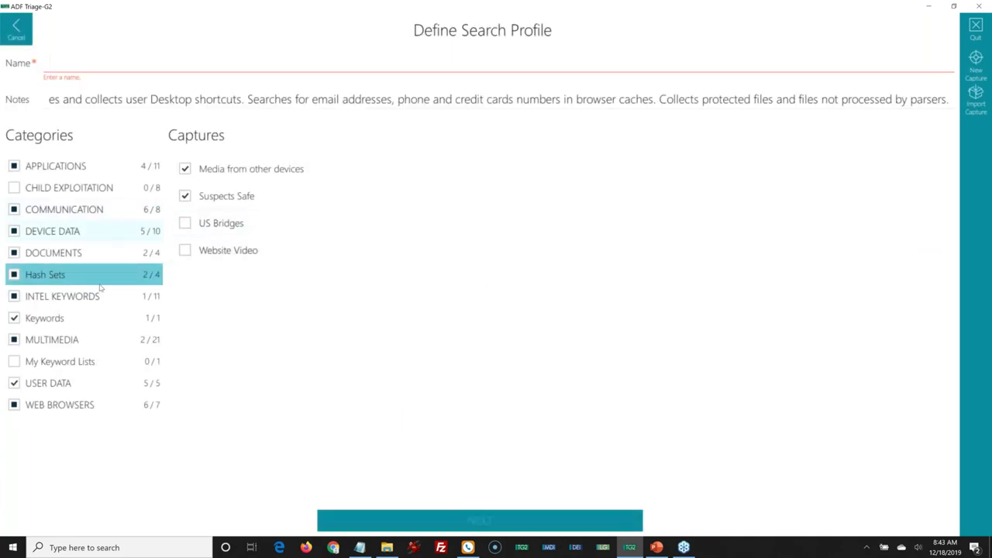
left_click(51, 325)
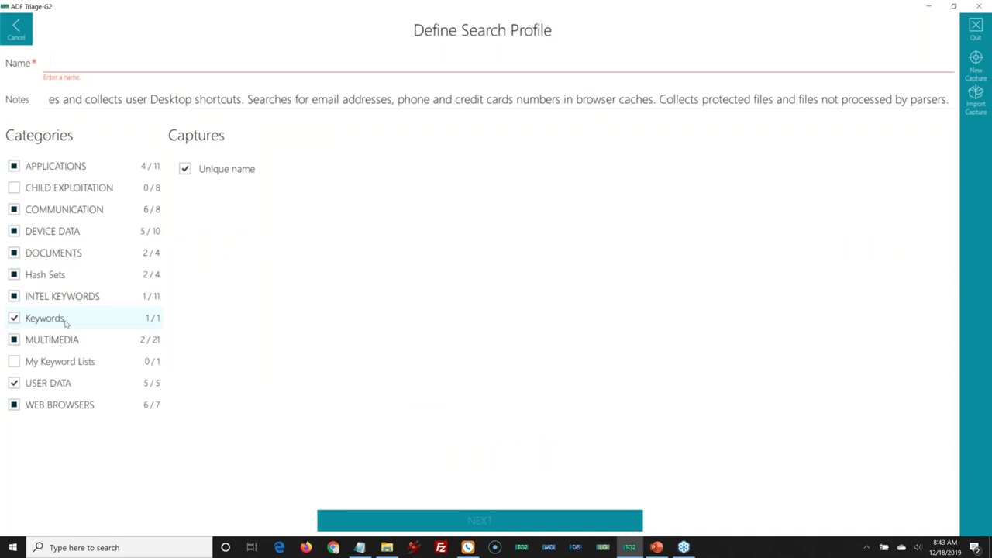
Name the search profile "Custom - Intel Profile" and continue to its options
left_click(142, 62)
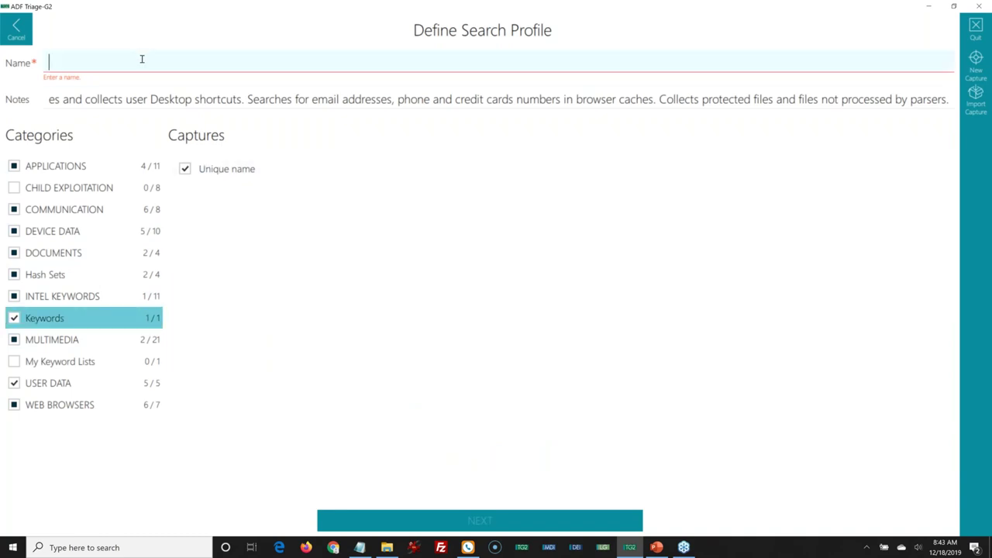
type("Cus")
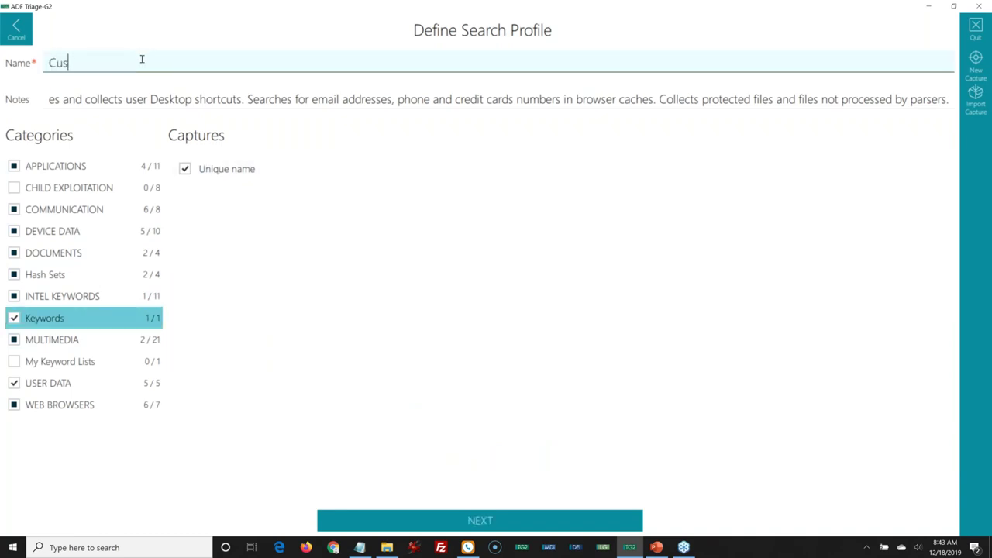
type("tom - Intel Profile")
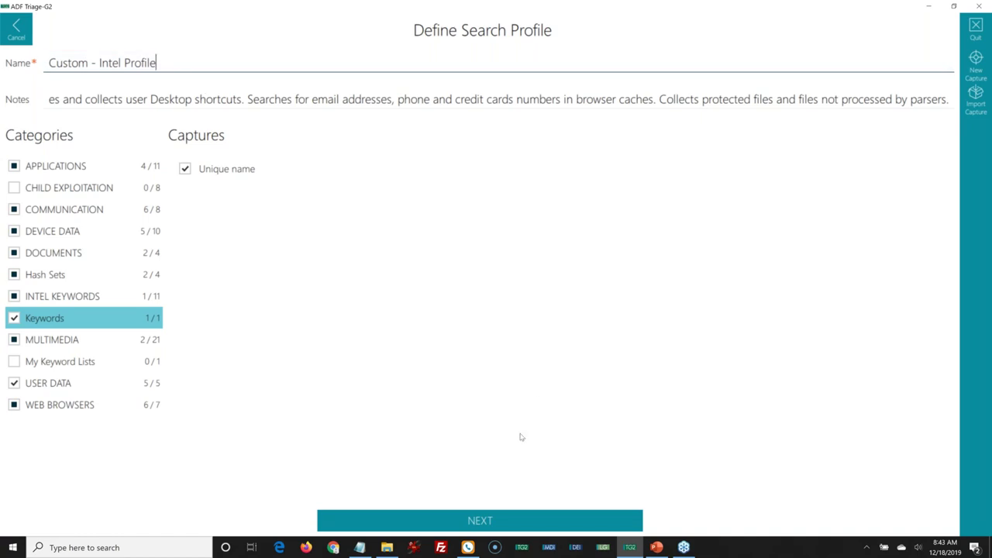
left_click(491, 521)
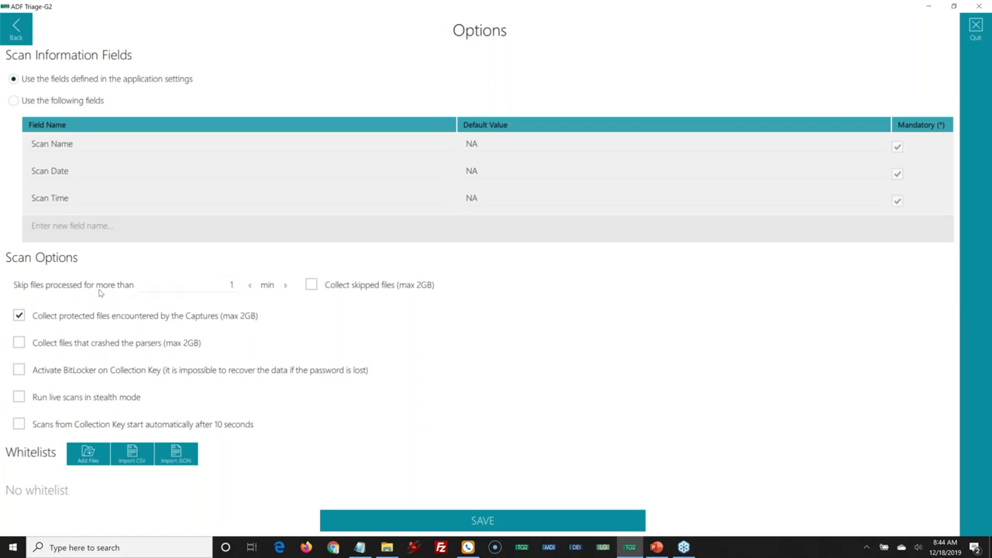
Enable collecting skipped files, live scans in stealth mode and automatic Collection Key scan start after 10 seconds, and save the search profile
left_click(311, 285)
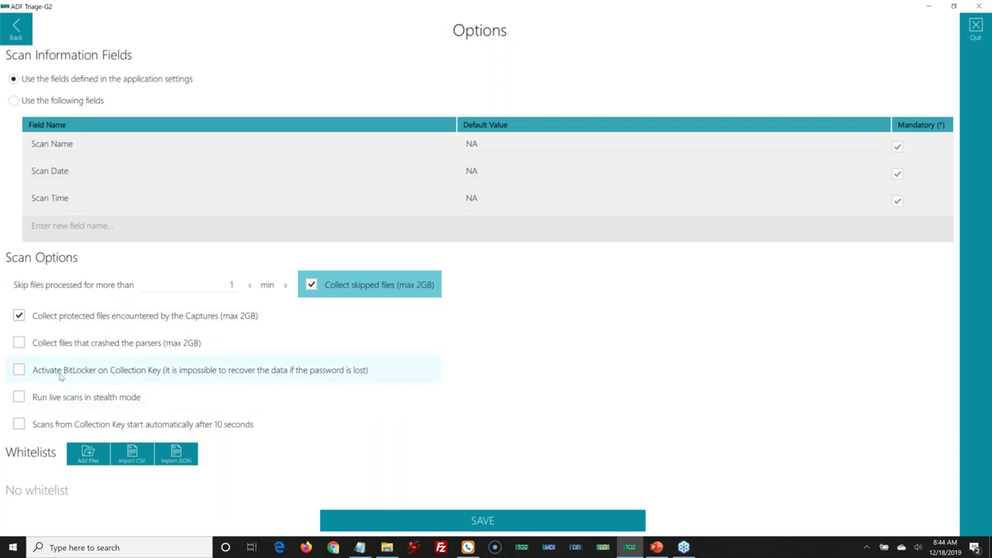
left_click(54, 398)
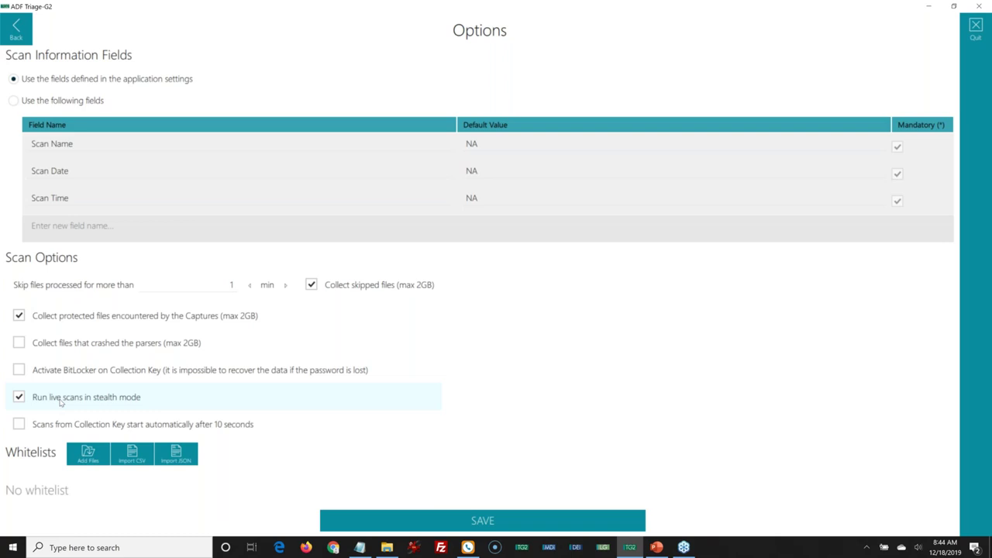
left_click(60, 400)
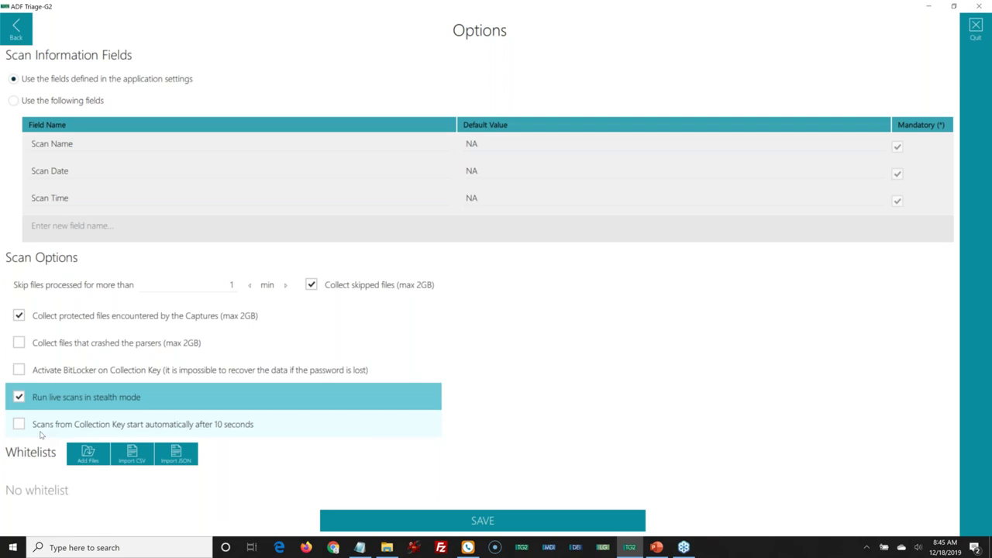
left_click(18, 423)
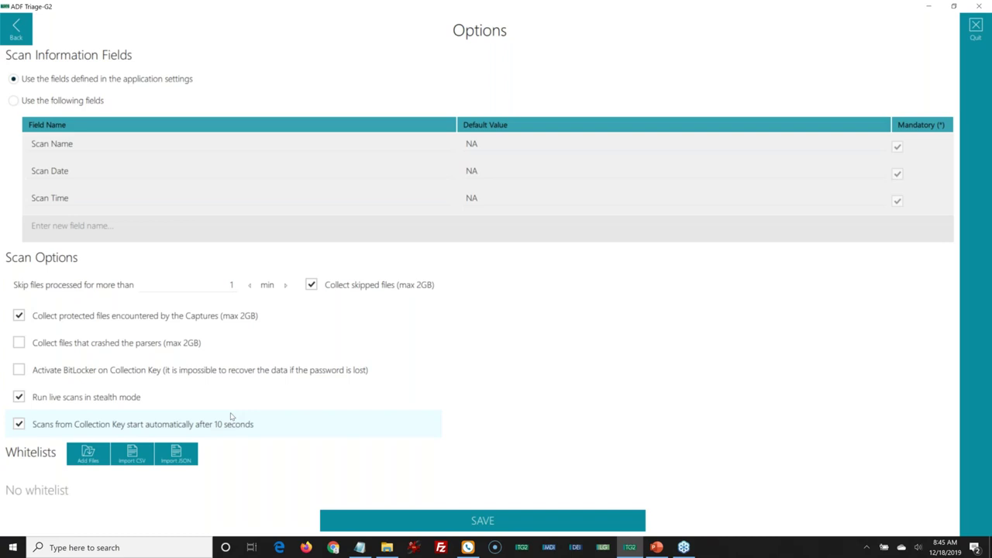
left_click(230, 417)
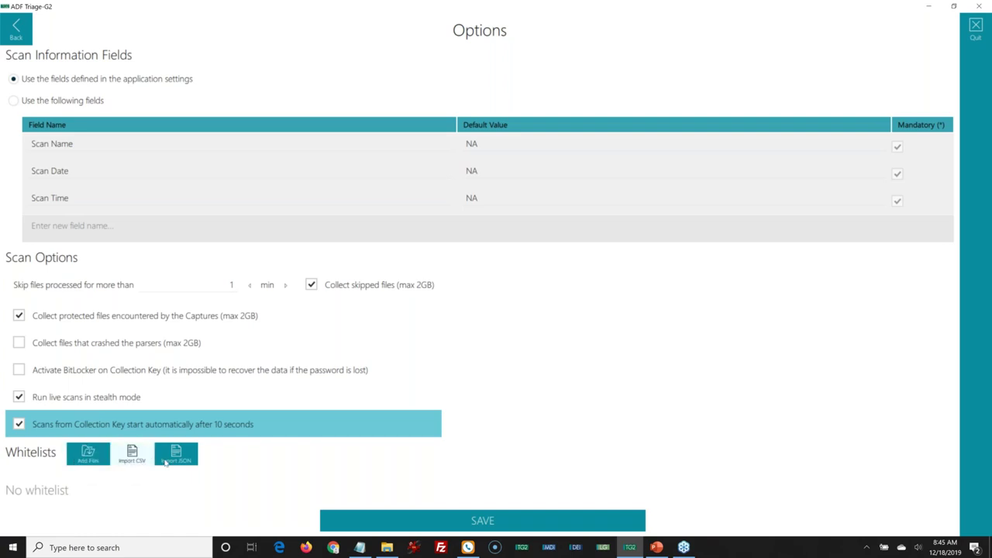
left_click(480, 519)
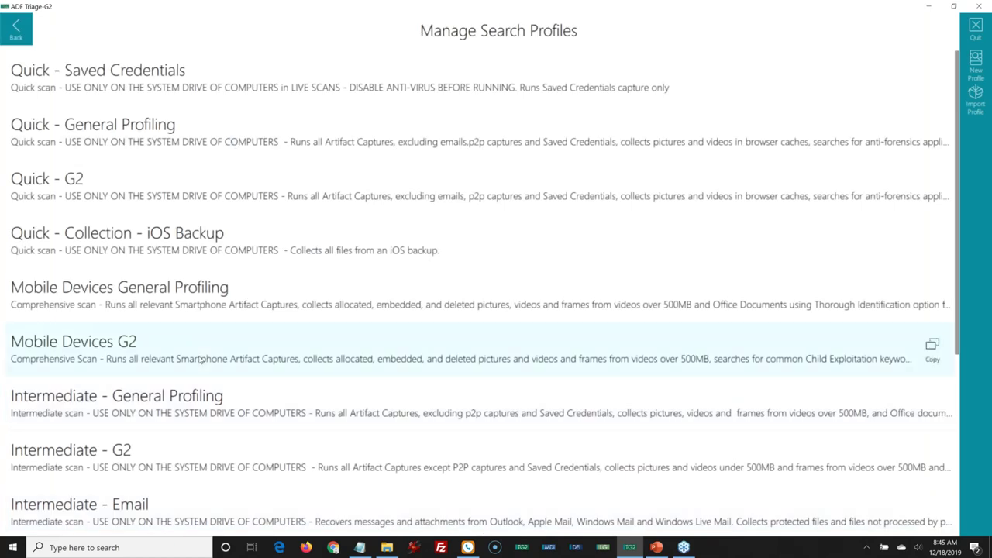
scroll(198, 361, "down", 2)
scroll(198, 361, "down", 3)
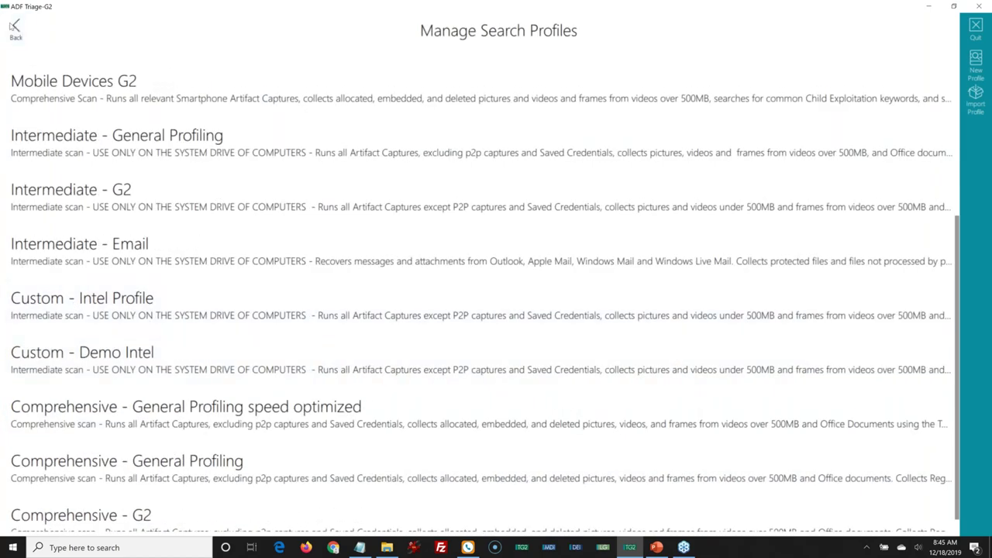
Select the Custom - Demo Intel profile and the (H:) Samsung Portable SSD T3 for collection key preparation, and leave without preparing it
left_click(11, 27)
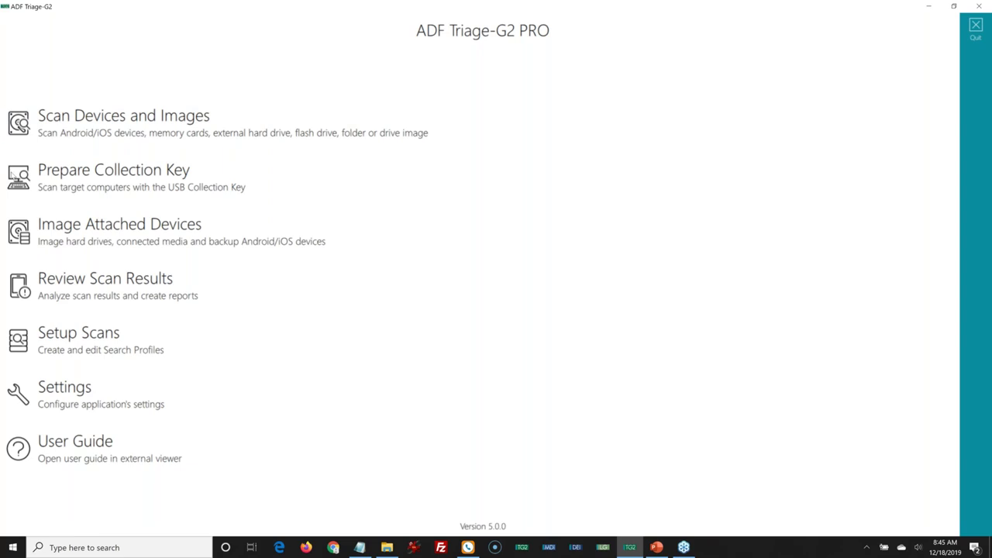
left_click(44, 186)
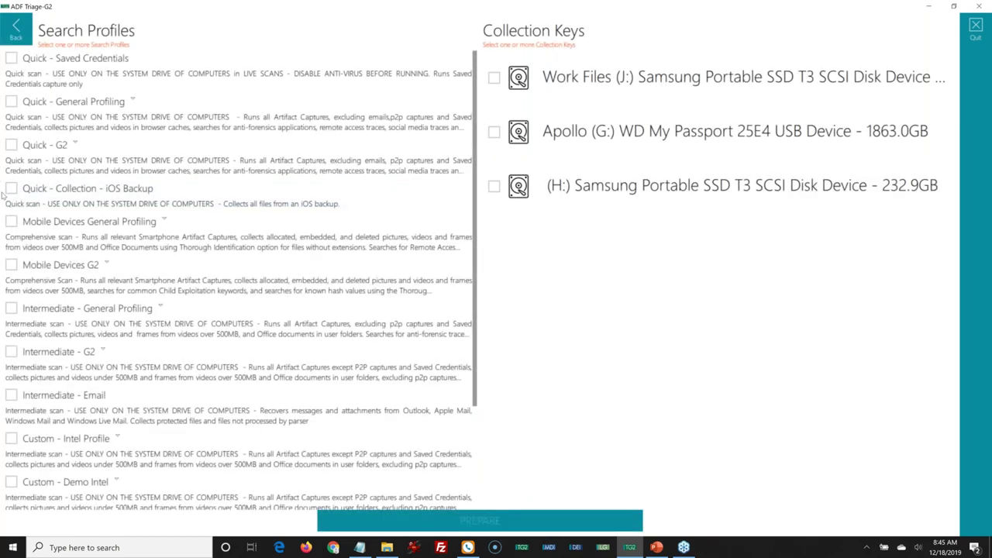
scroll(82, 282, "down", 1)
scroll(83, 282, "down", 2)
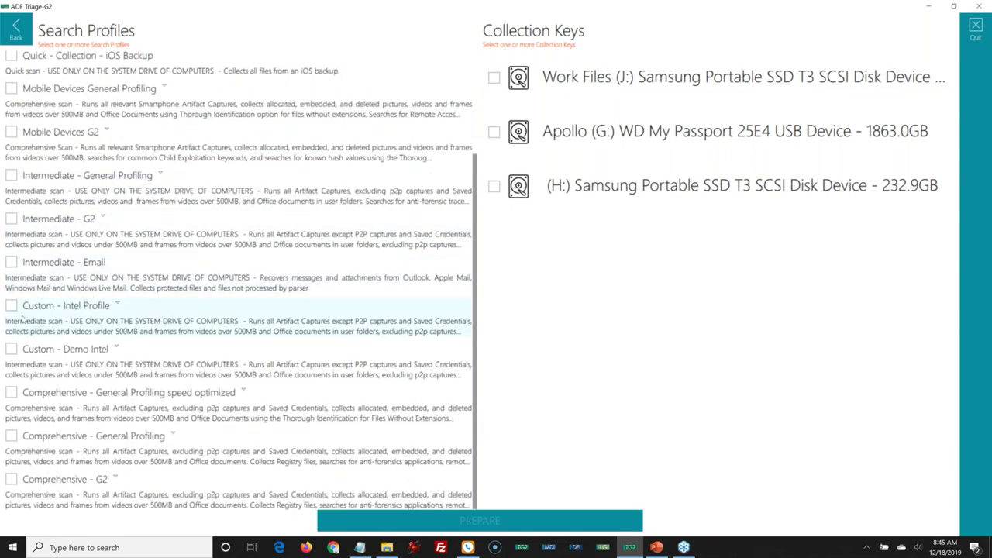
left_click(37, 353)
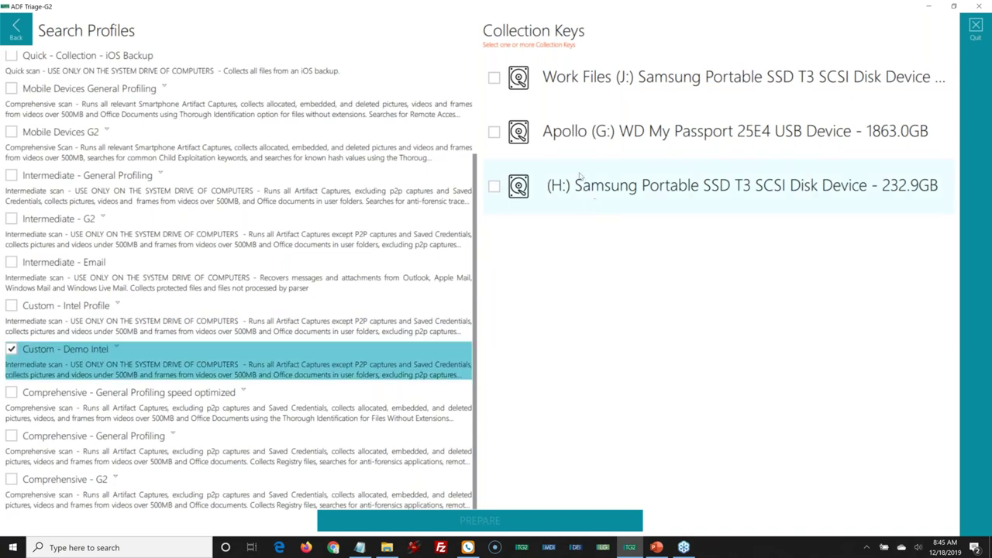
left_click(494, 188)
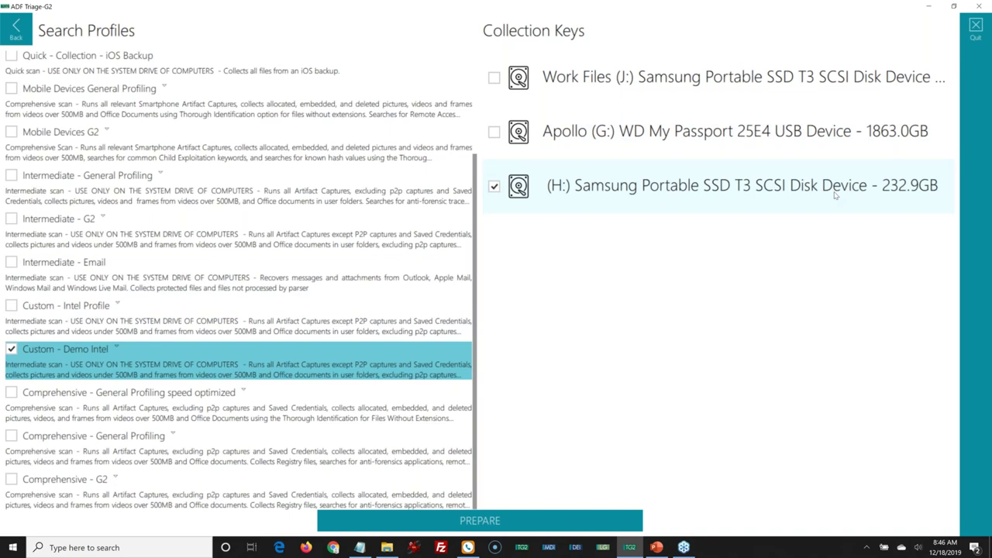
left_click(659, 200)
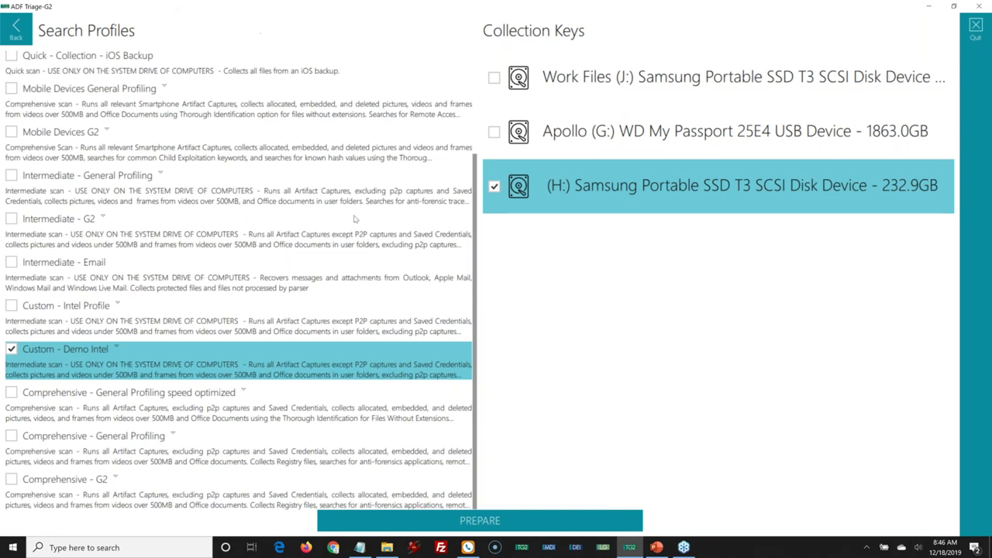
left_click(28, 37)
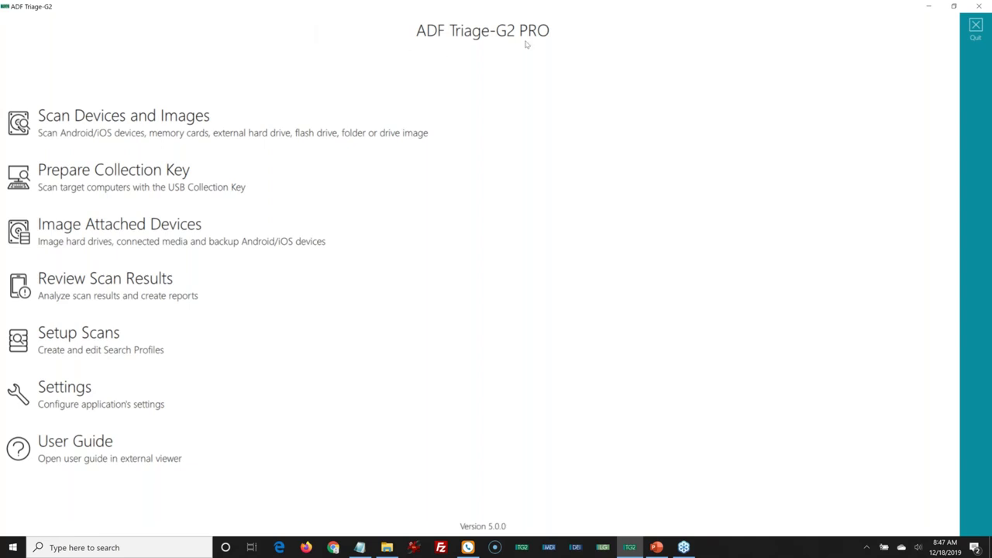
Minimize Triage-G2 and bring up the Local Disk (H:) collection key contents in File Explorer
left_click(928, 8)
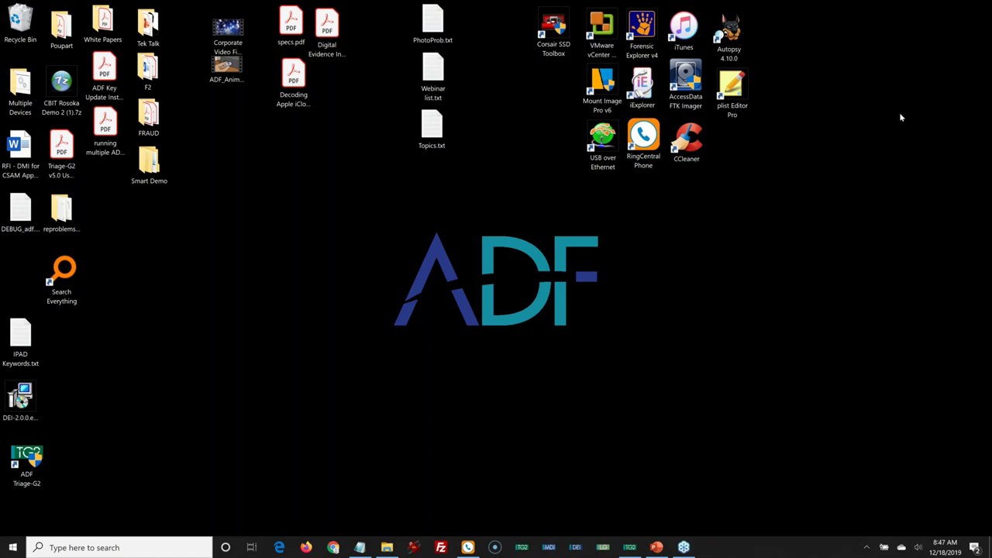
key("super+e")
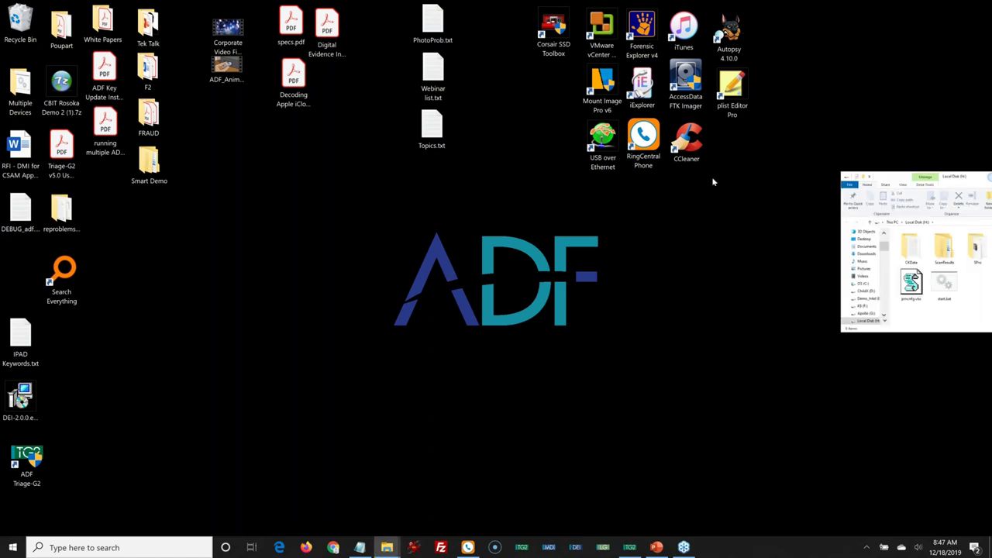
left_click_drag(984, 181, 453, 85)
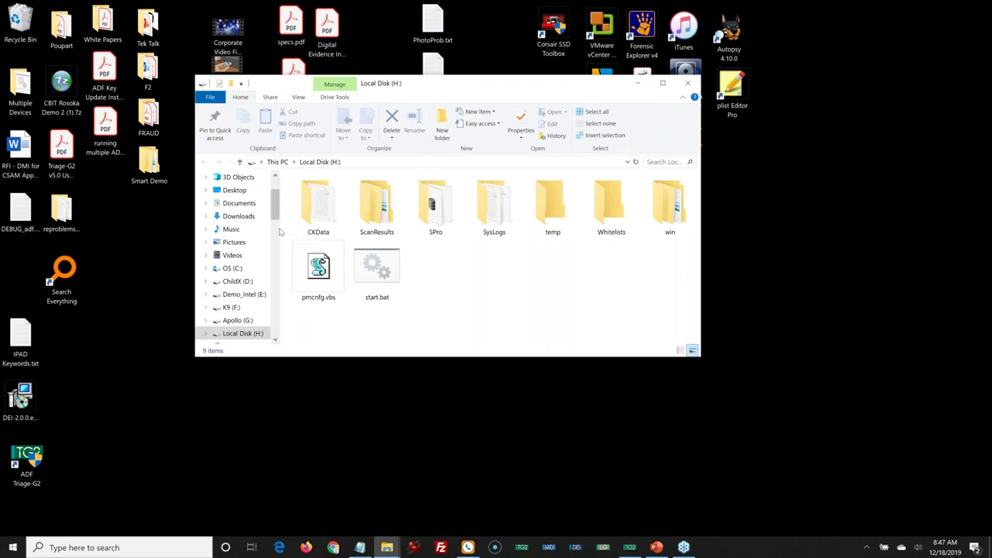
left_click_drag(275, 209, 272, 234)
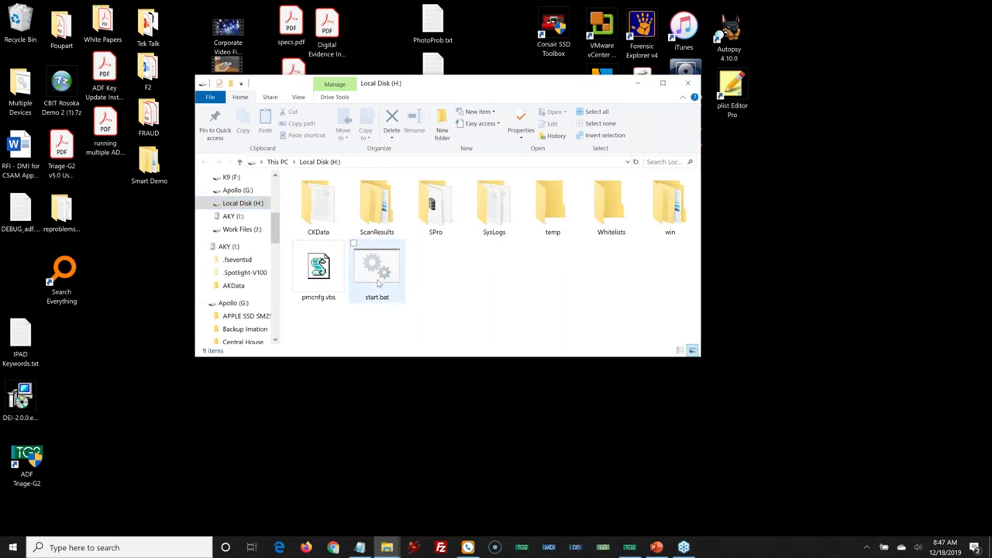
Close the running Triage-G2 window and launch start.bat from the collection key drive
mouse_move(395, 286)
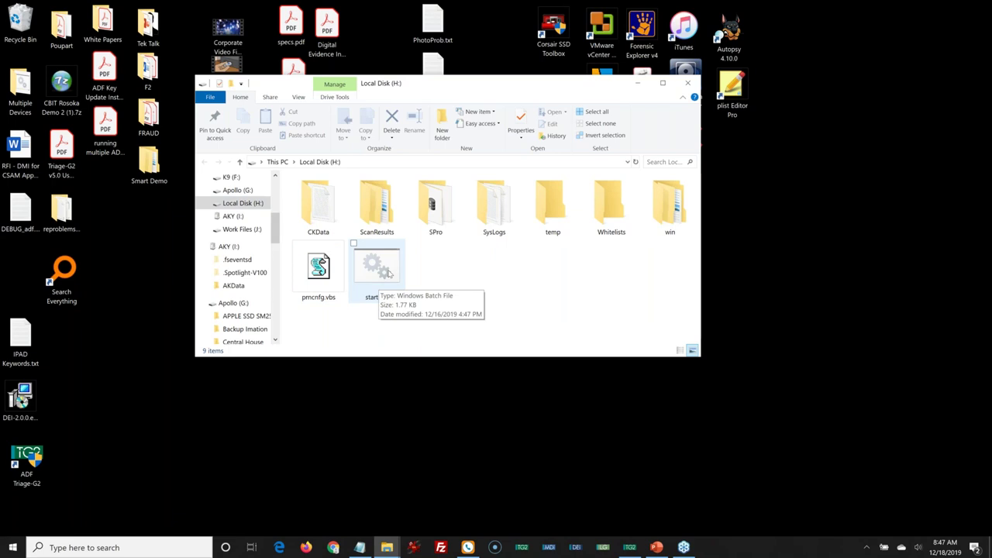
double_click(389, 273)
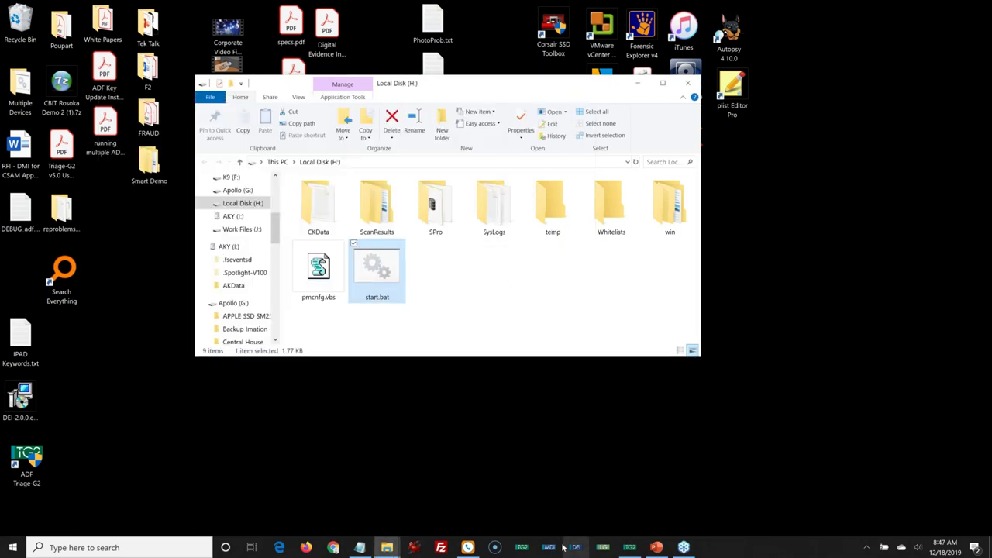
left_click(631, 548)
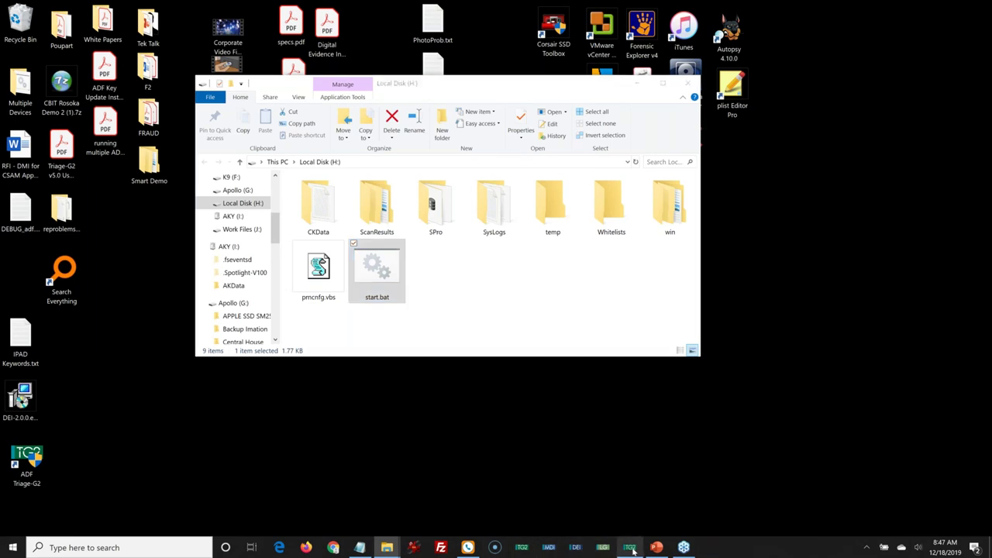
right_click(634, 548)
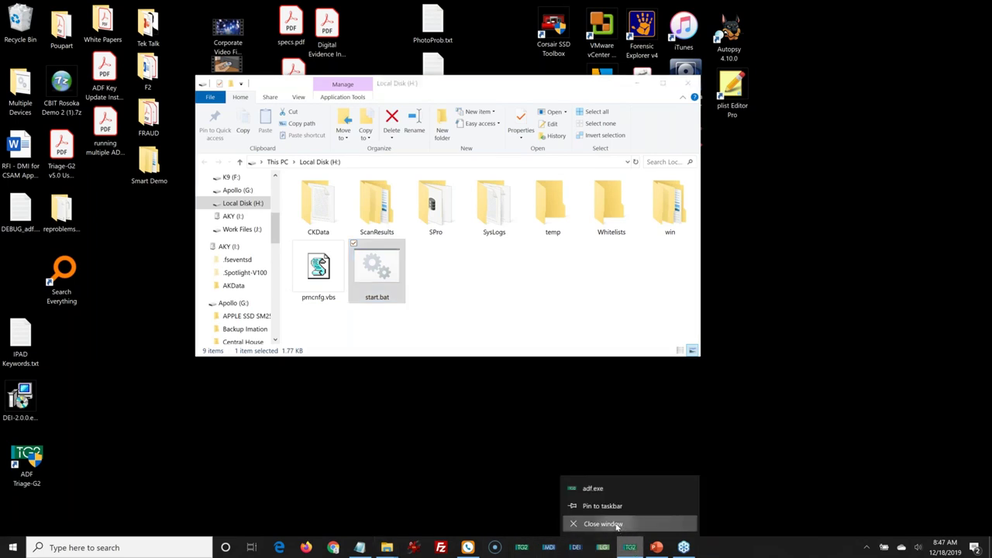
left_click(618, 526)
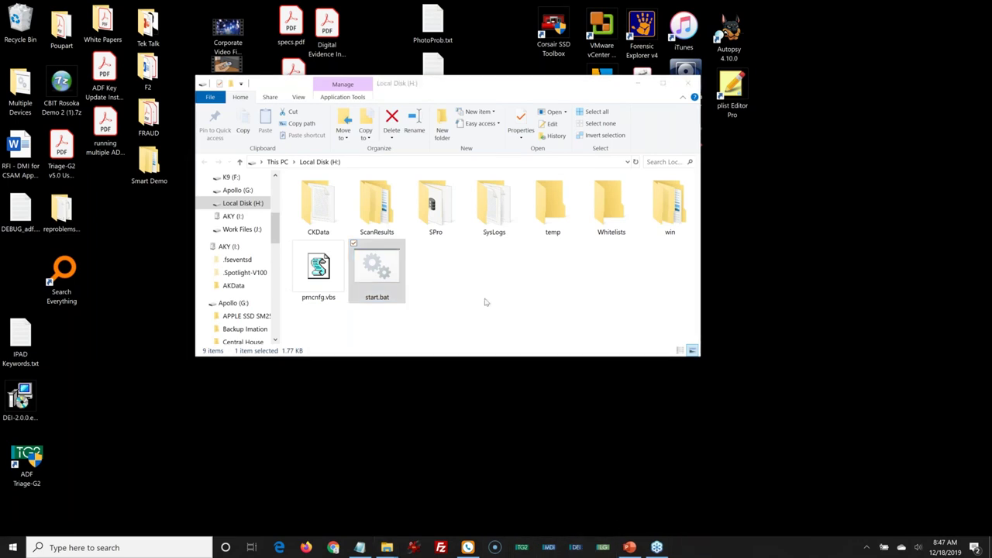
double_click(387, 268)
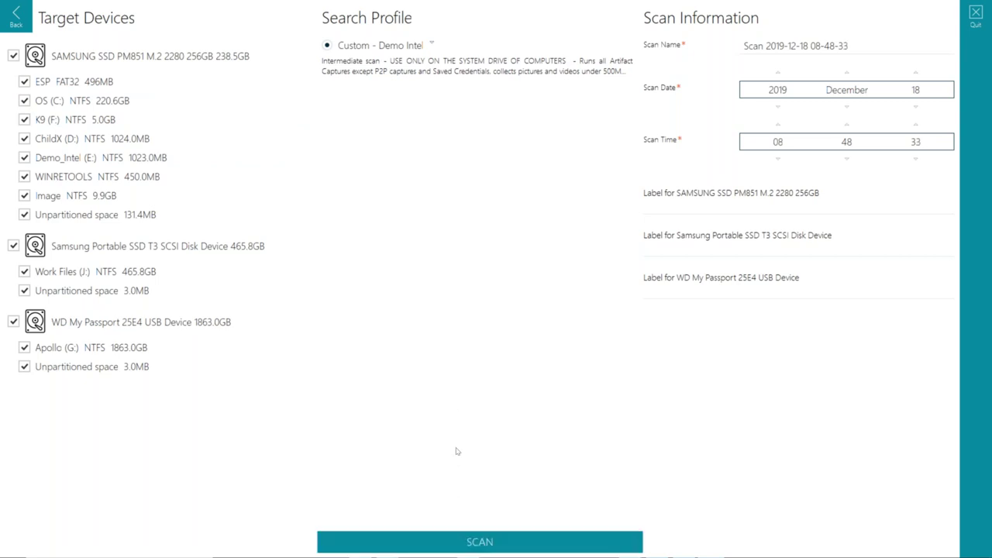
Reopen the computer scan setup, deselect all target devices, and select only the Demo_Intel (E:) partition
left_click(9, 20)
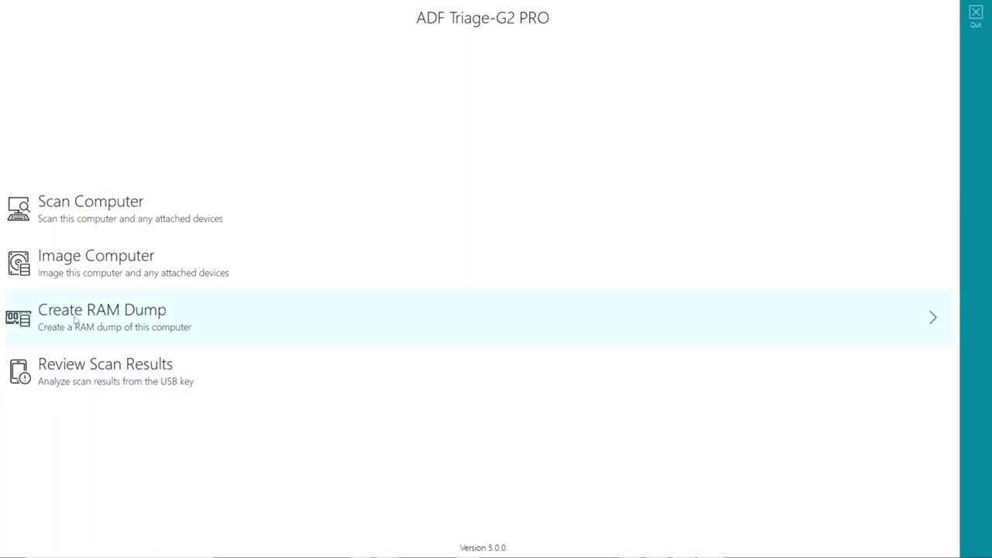
left_click(73, 213)
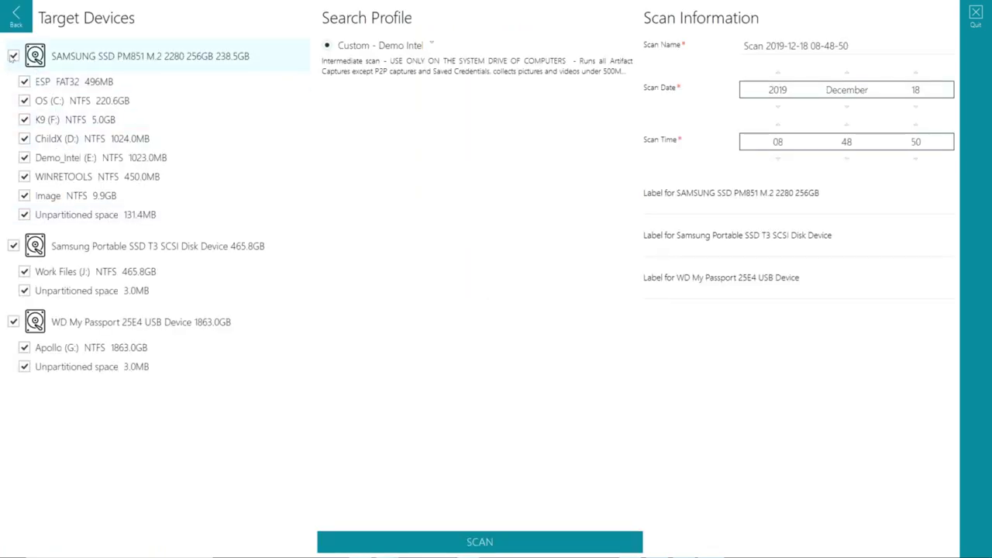
left_click(13, 57)
left_click(15, 247)
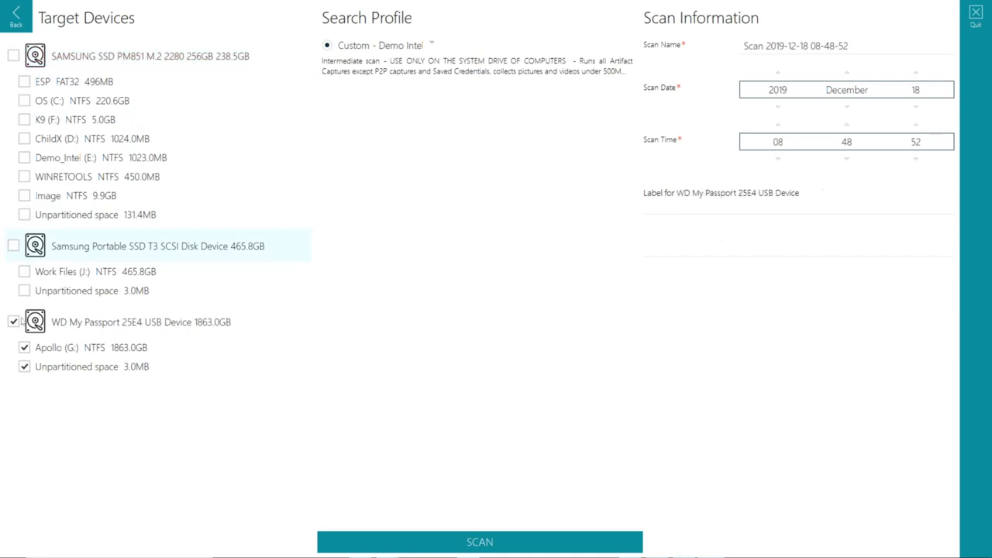
left_click(15, 321)
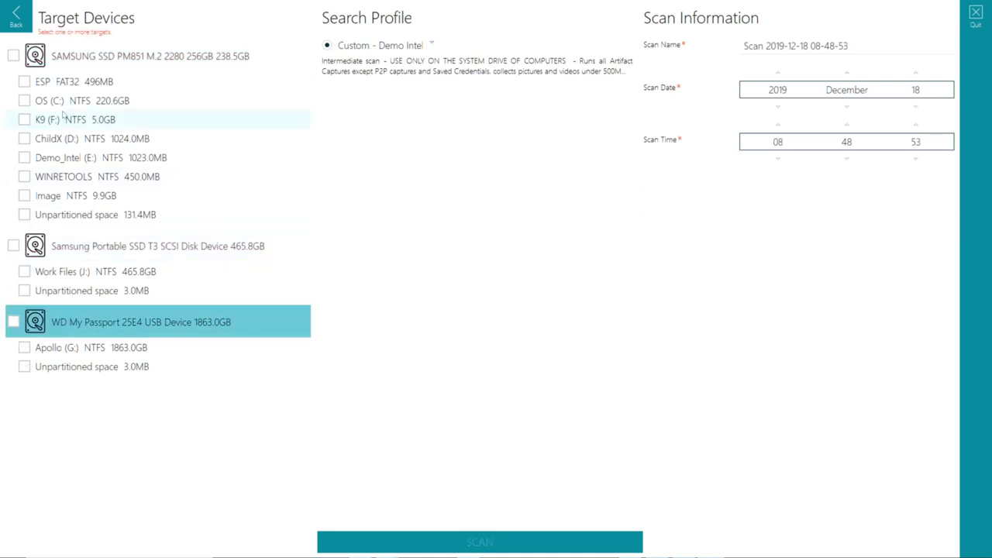
left_click(57, 158)
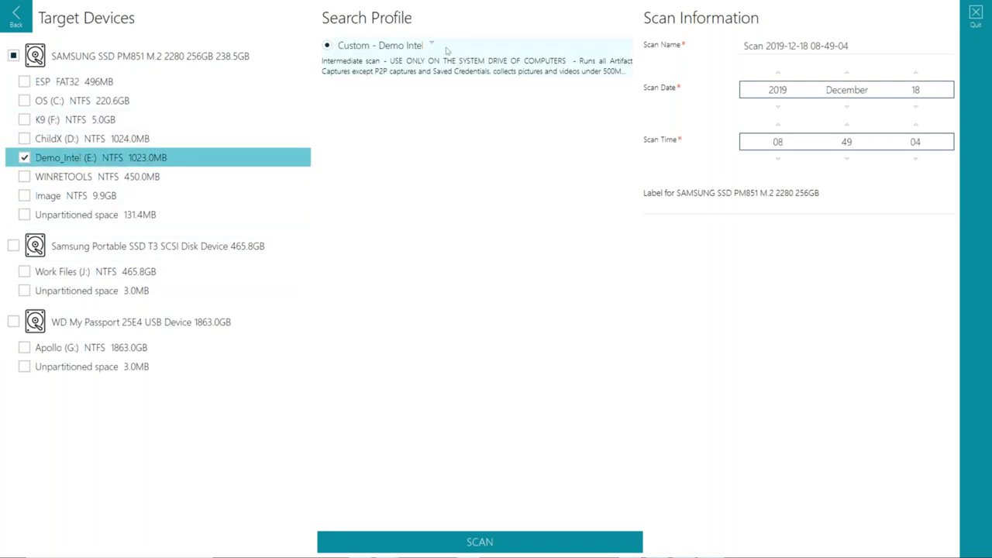
Run the scan of the selected partition, hide and reshow the matches during it, and acknowledge its completion
left_click(468, 539)
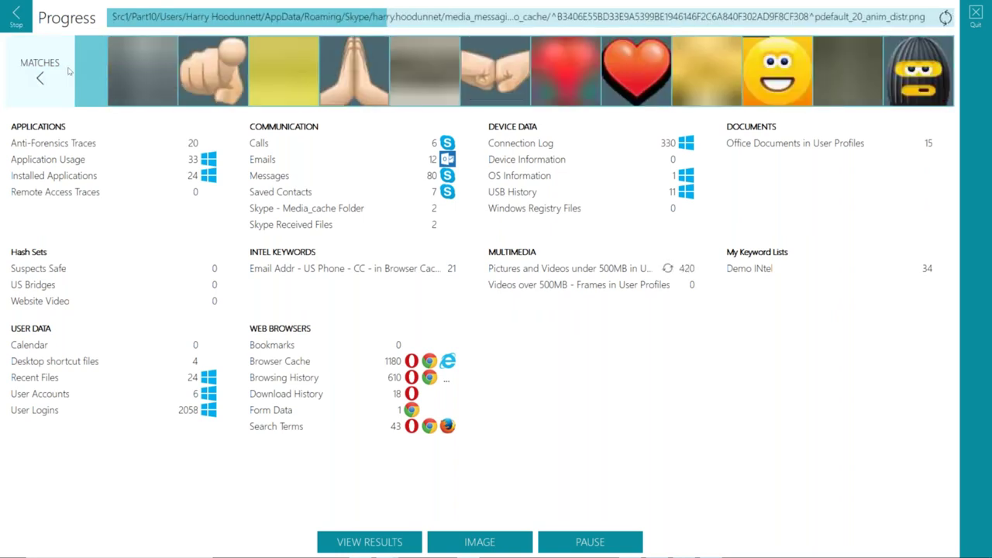
left_click(39, 78)
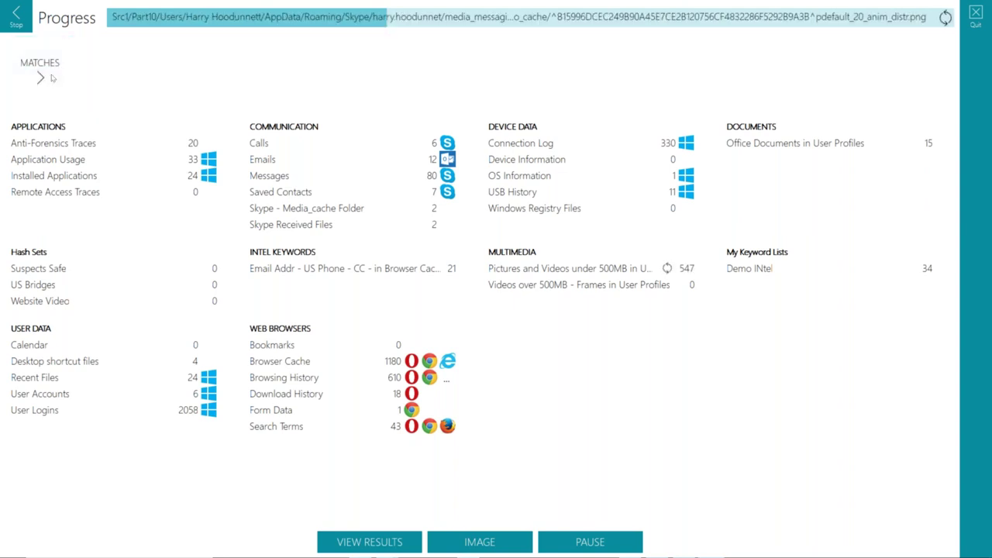
left_click(46, 78)
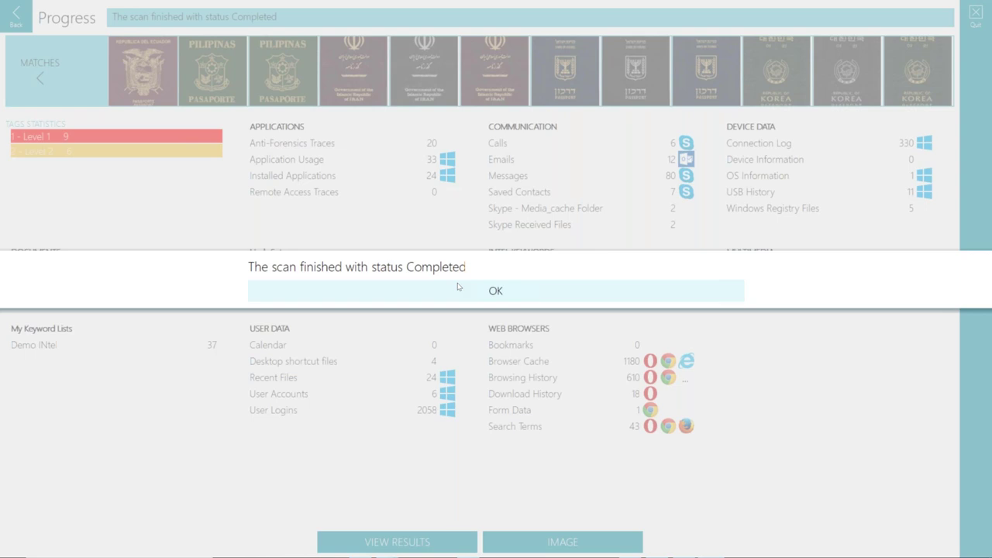
left_click(501, 293)
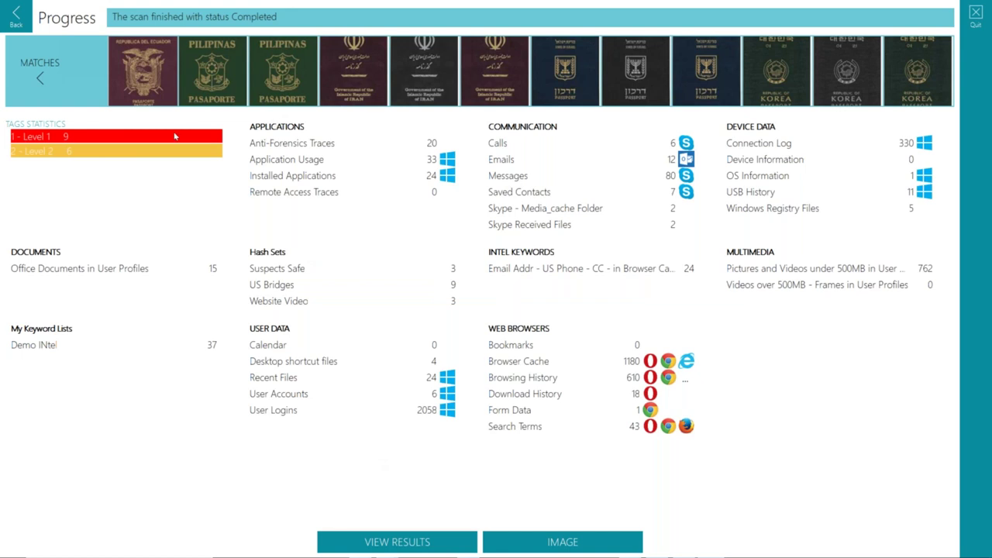
Open the scan results and browse the collected pictures with the Hash Deduplication filter removed
left_click(397, 540)
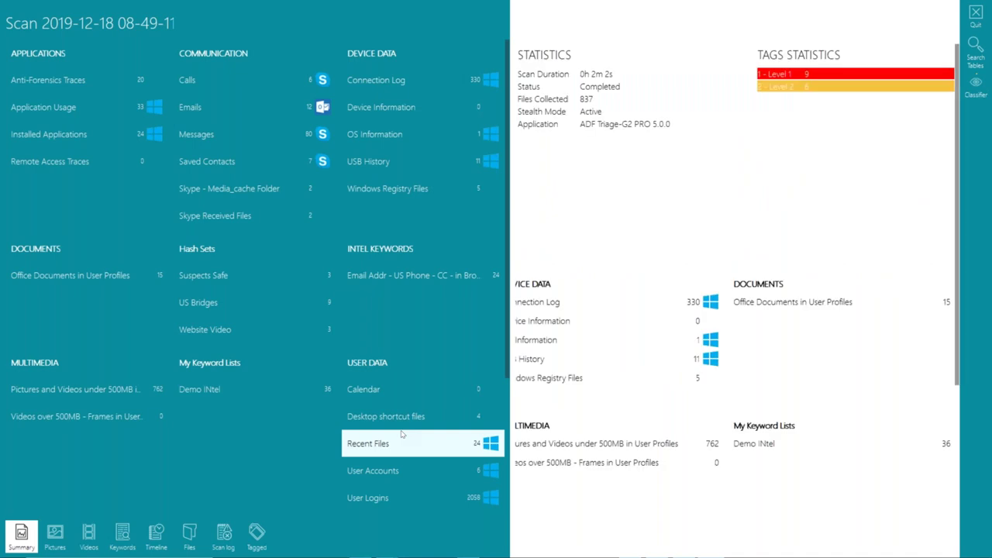
left_click(751, 204)
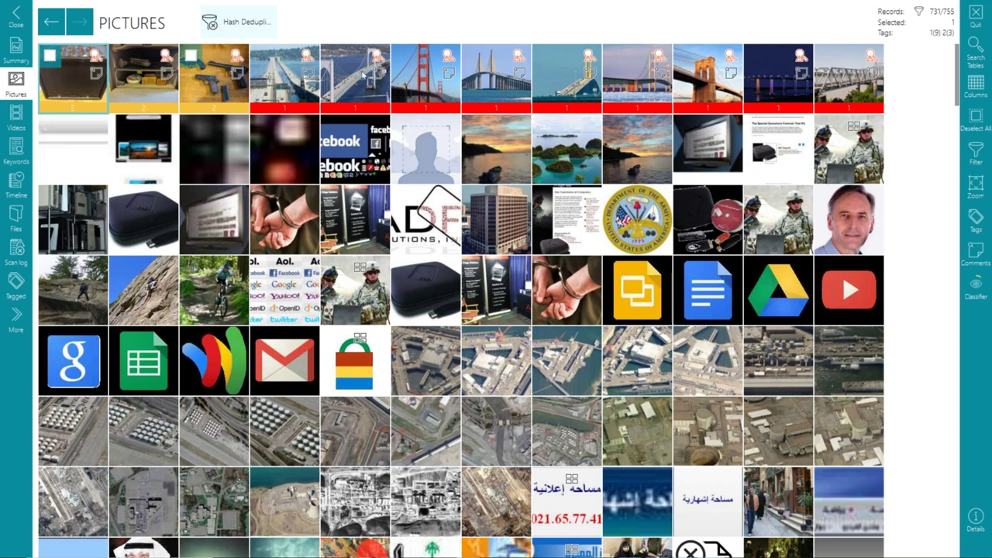
left_click(214, 28)
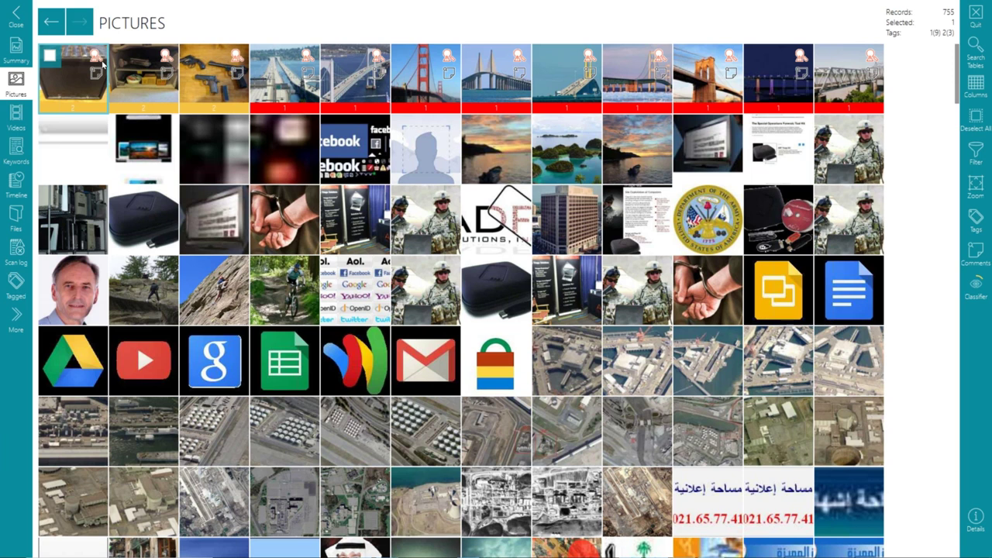
scroll(135, 201, "down", 3)
scroll(135, 201, "up", 3)
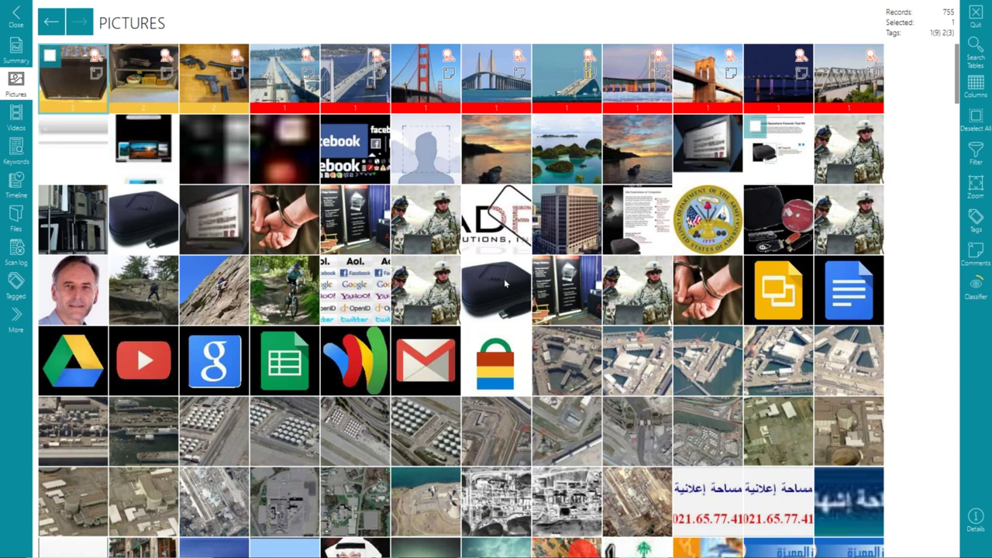
scroll(500, 289, "down", 20)
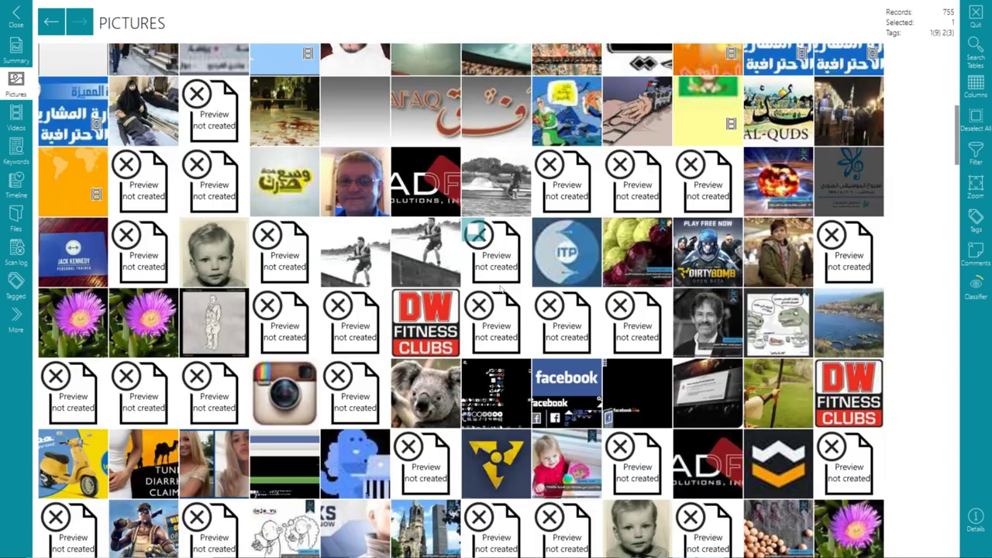
scroll(500, 289, "up", 20)
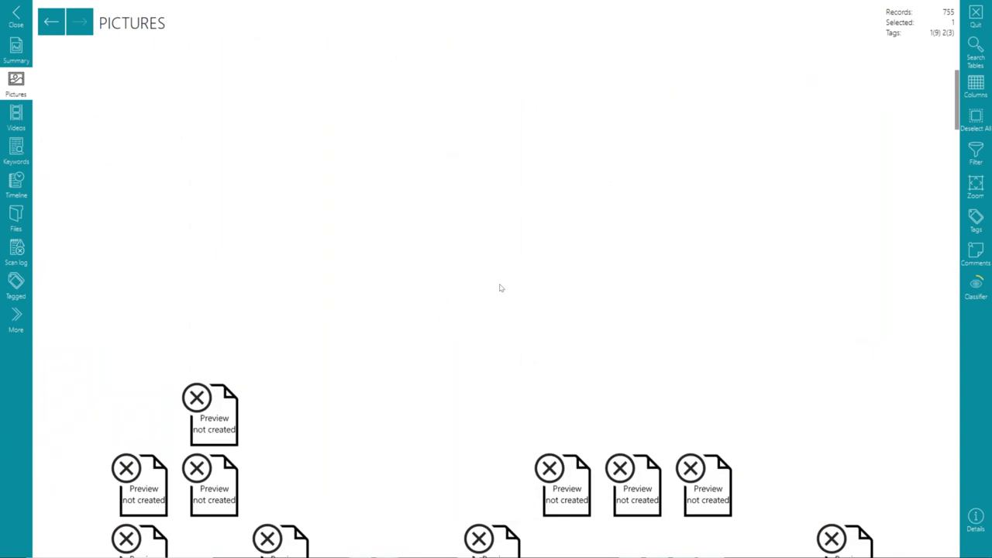
Filter the pictures by Linked Artifacts to show only those linked to Messages
left_click(976, 159)
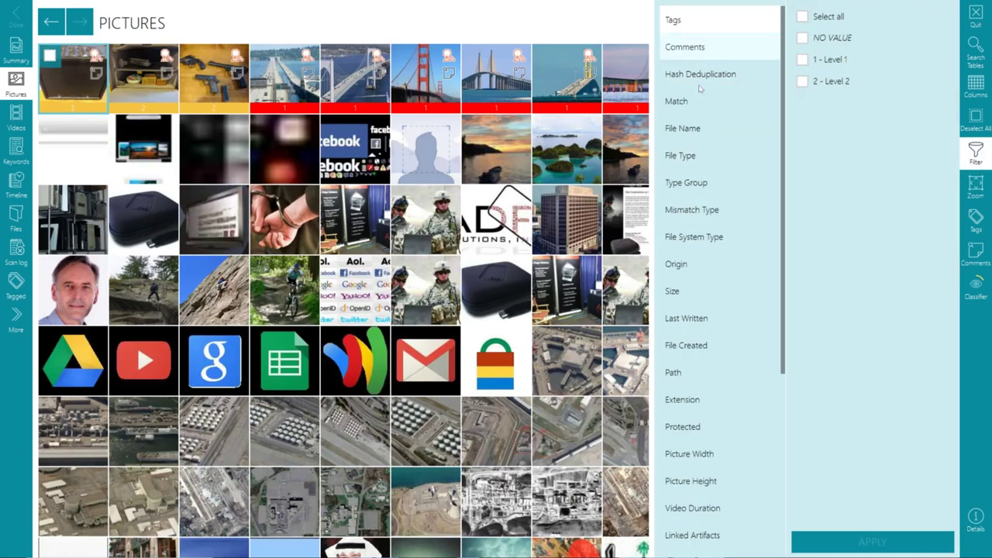
left_click(831, 38)
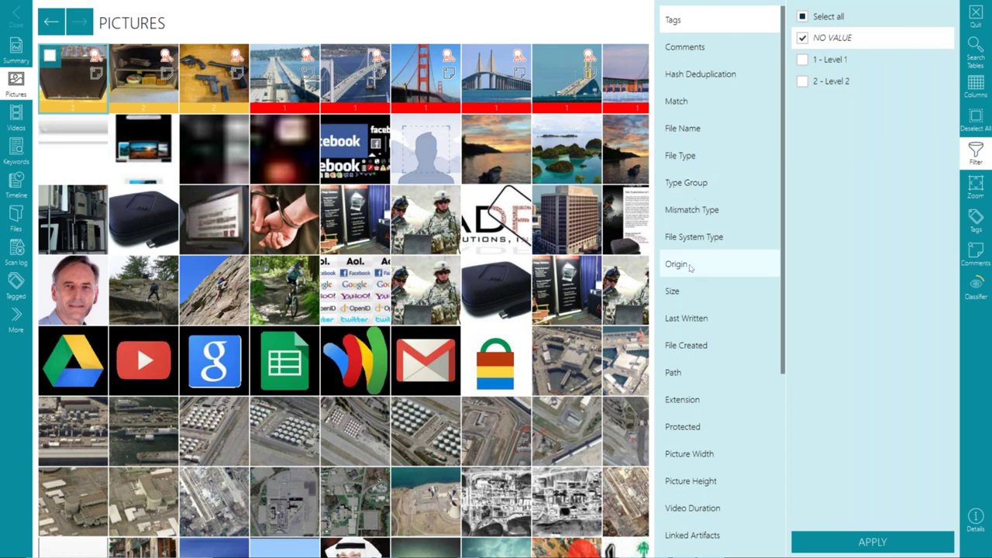
scroll(707, 372, "down", 5)
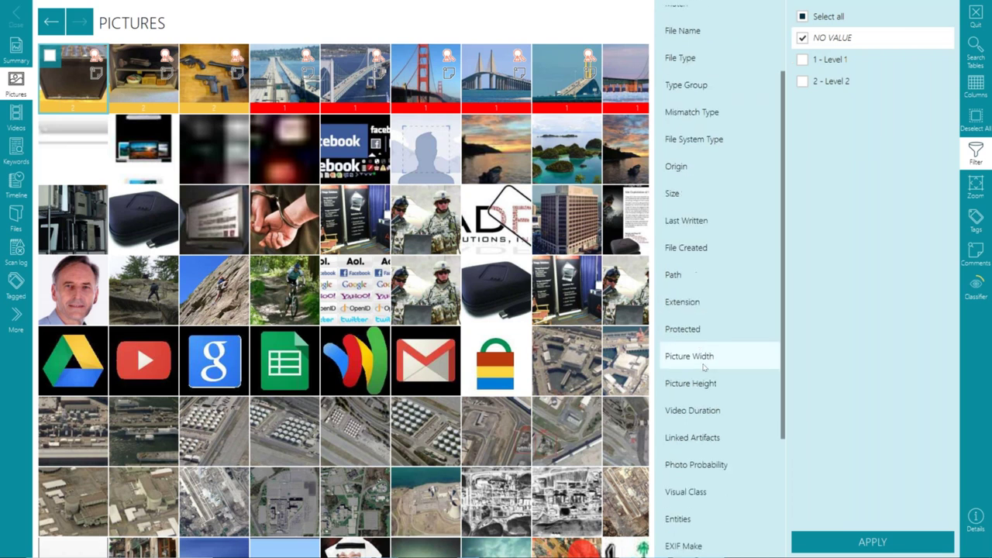
left_click(705, 396)
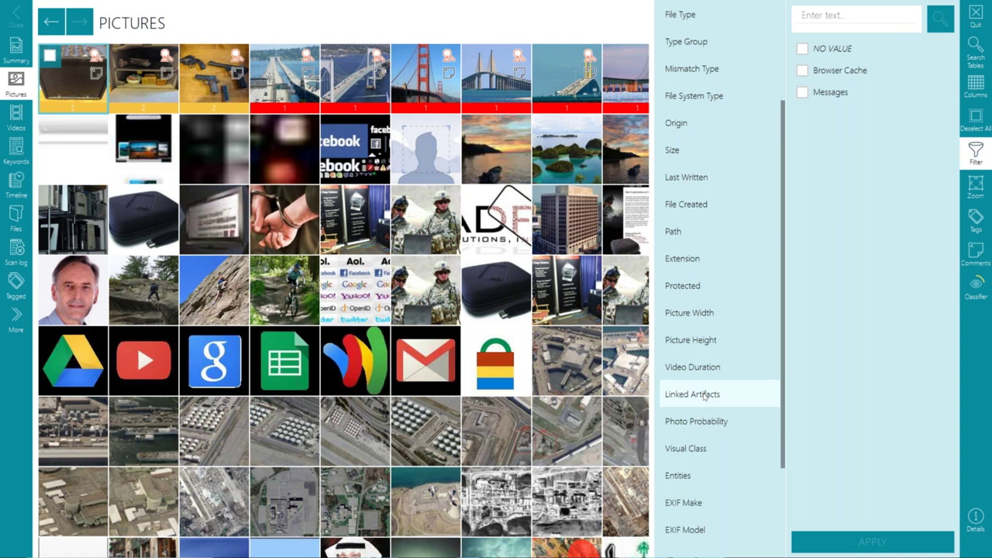
left_click(823, 94)
left_click(873, 542)
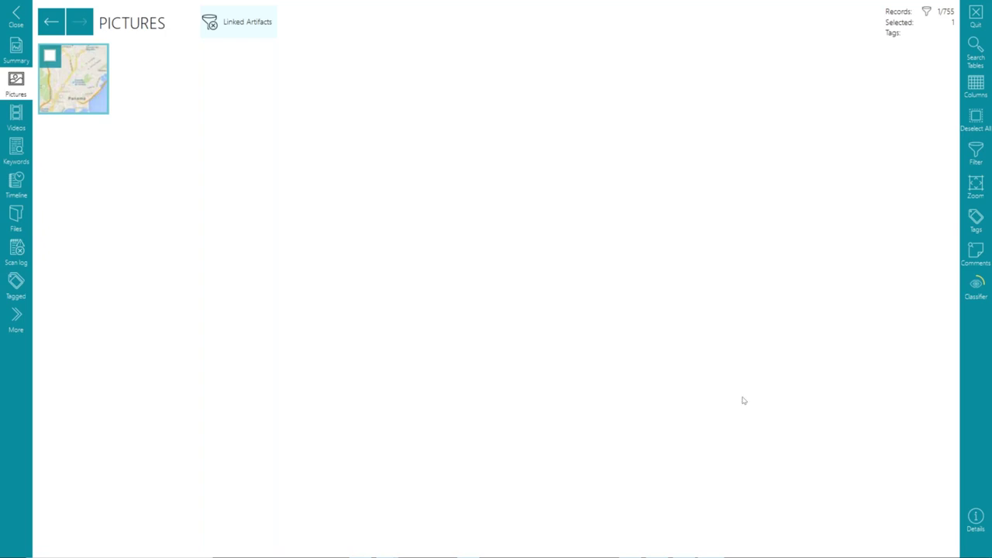
View the map picture's details, follow its linked artifact to the Skype message, and return to the picture
left_click(973, 519)
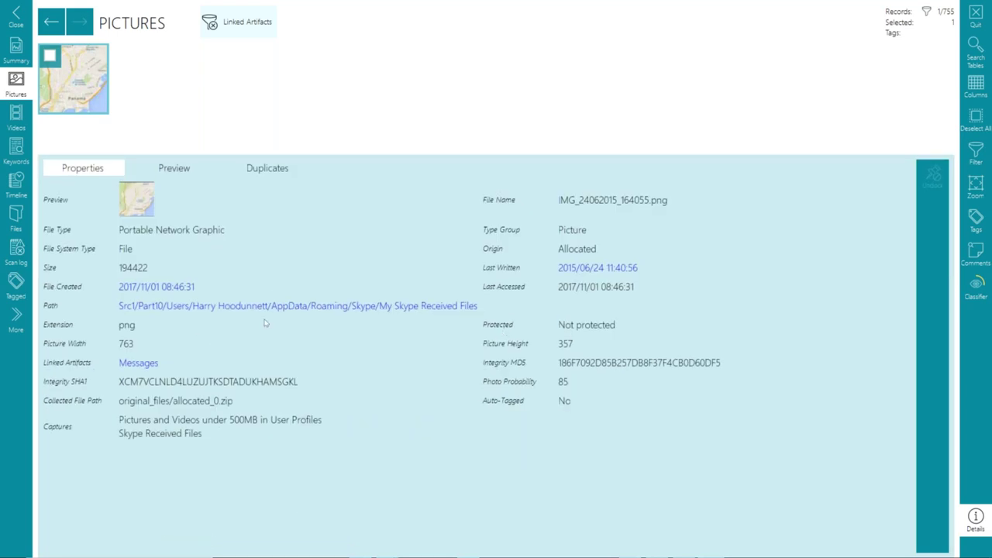
left_click(133, 363)
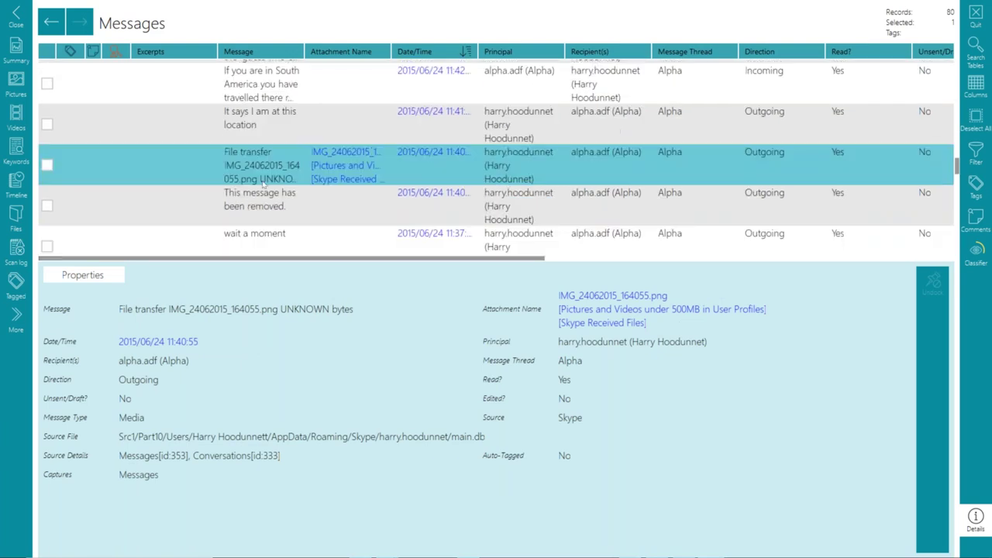
left_click(50, 25)
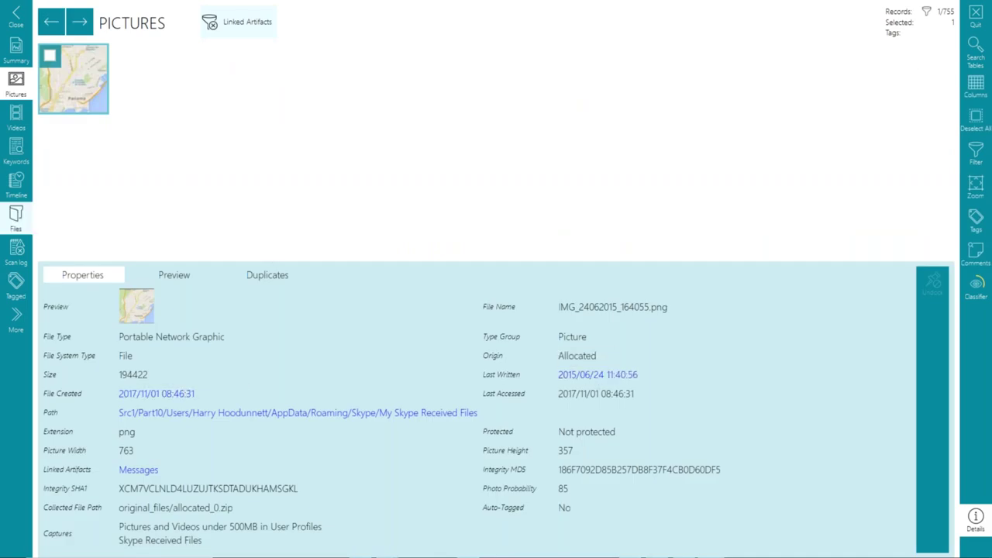
View the picture's Last Written date in the timeline, select the IMG_24062015_164032.png entry, and examine the surrounding messages and file activity
left_click(606, 375)
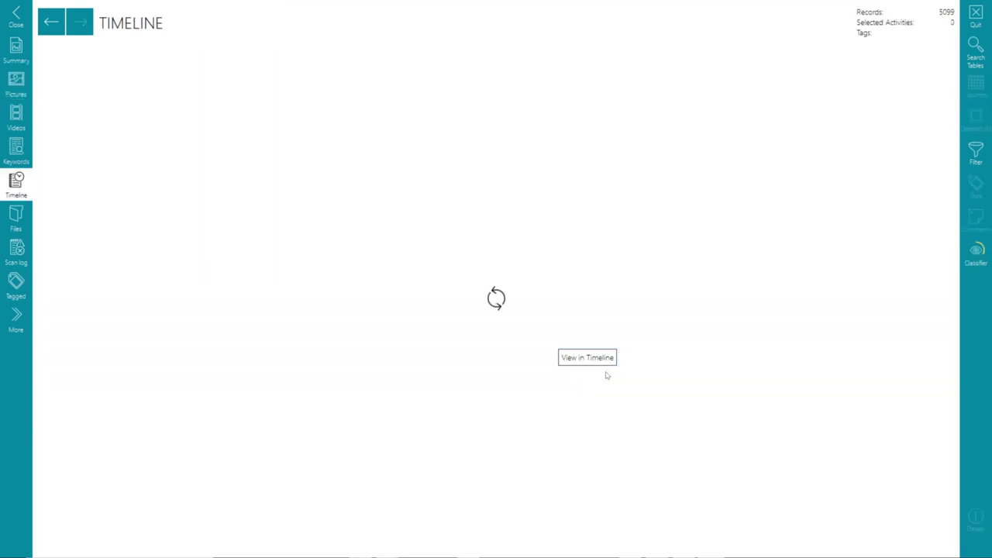
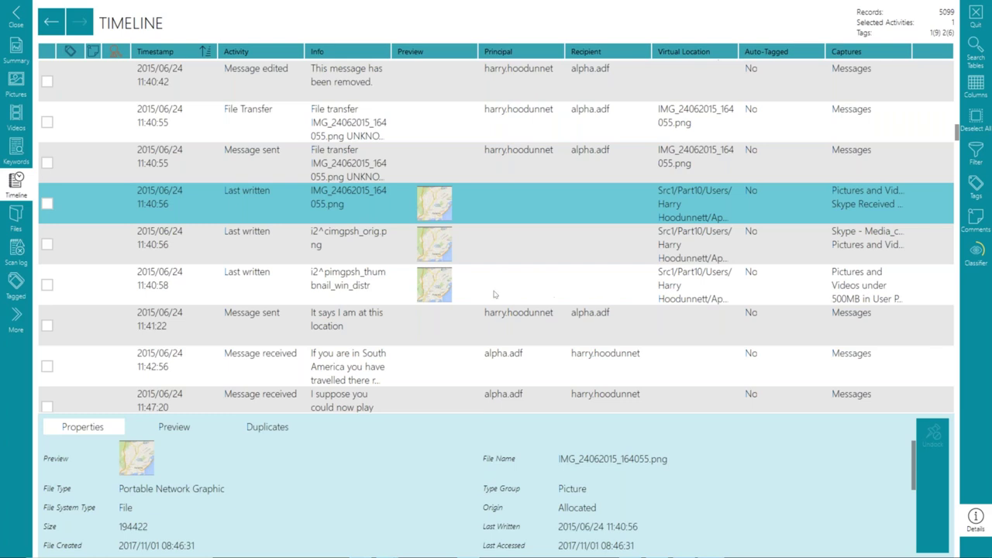
scroll(385, 226, "up", 2)
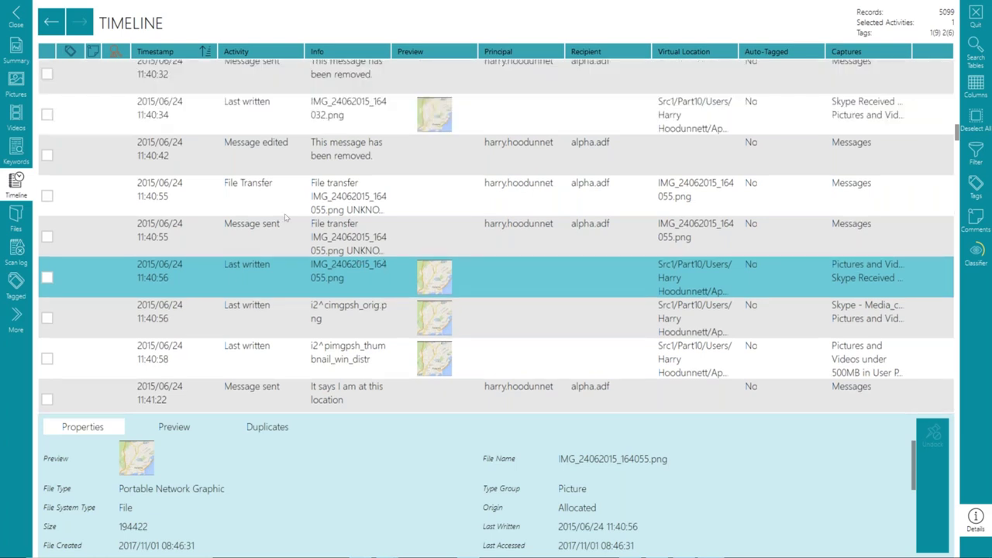
key("Up")
key("Up")
key("Up")
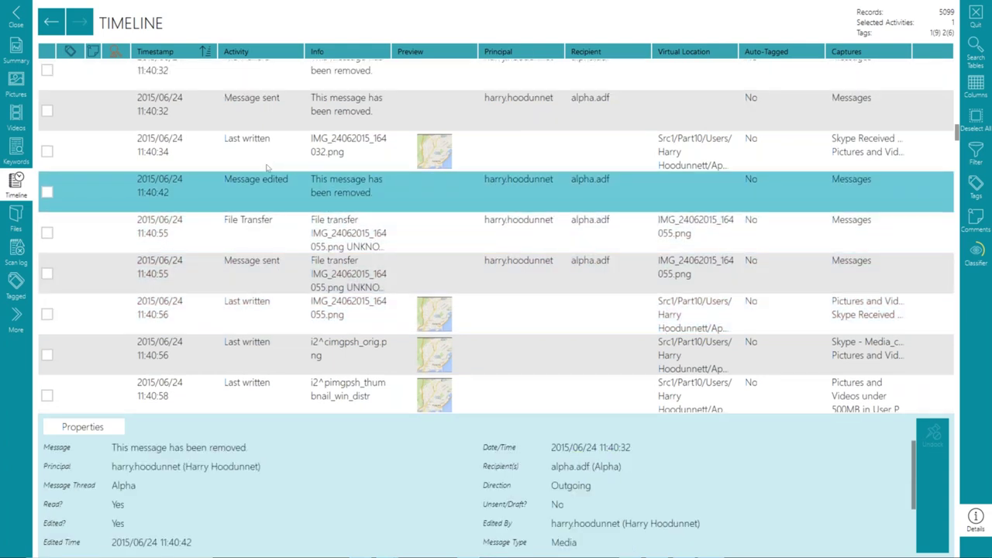
left_click(267, 164)
scroll(267, 168, "up", 2)
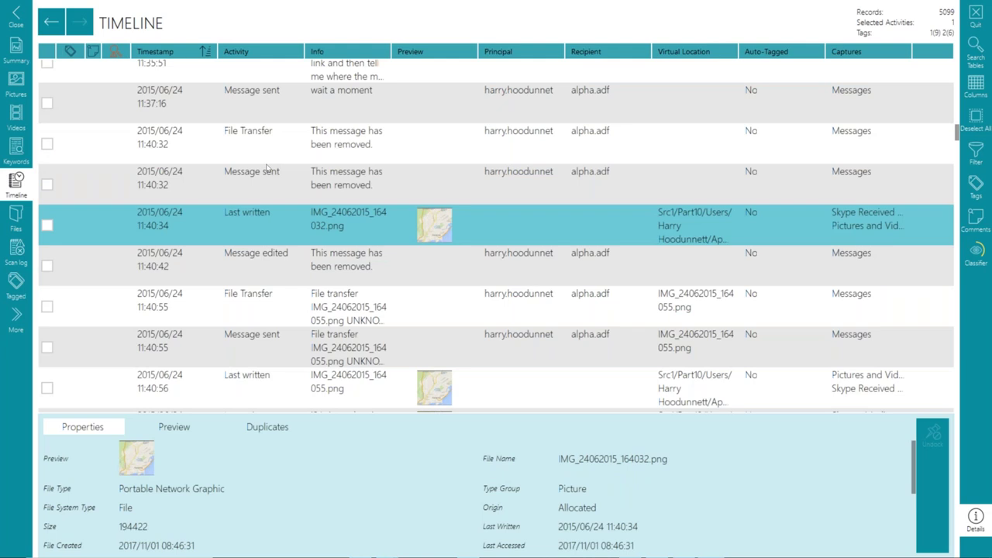
scroll(267, 167, "up", 8)
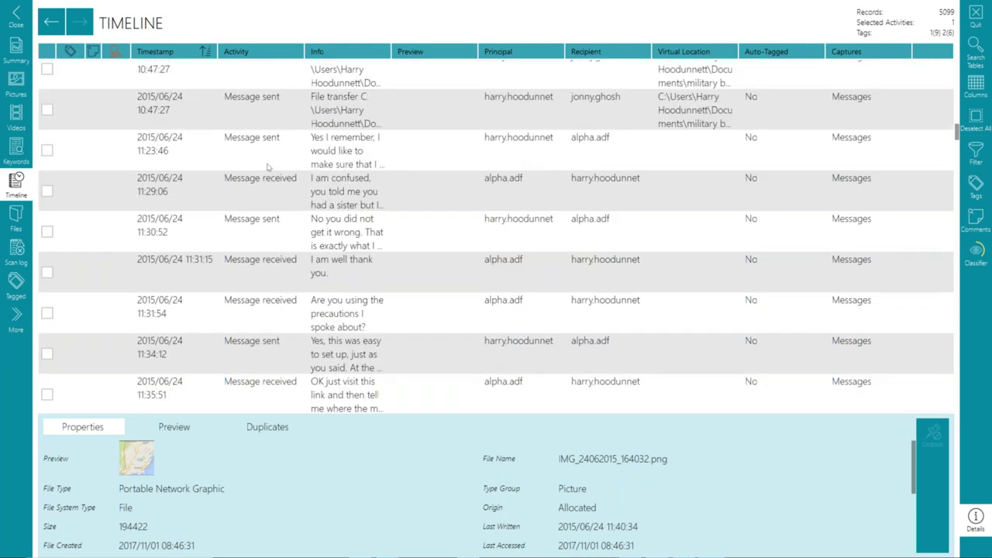
scroll(267, 167, "down", 8)
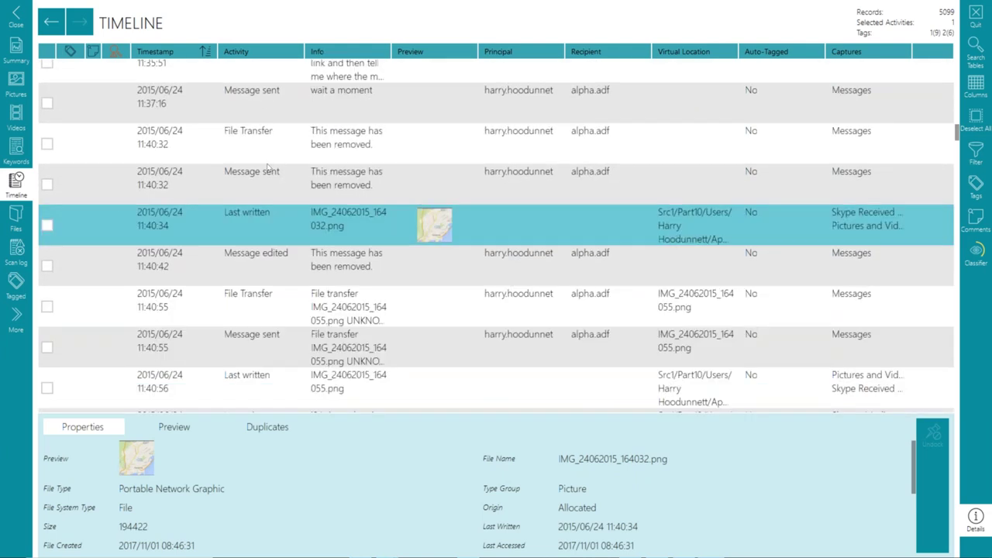
scroll(267, 166, "down", 8)
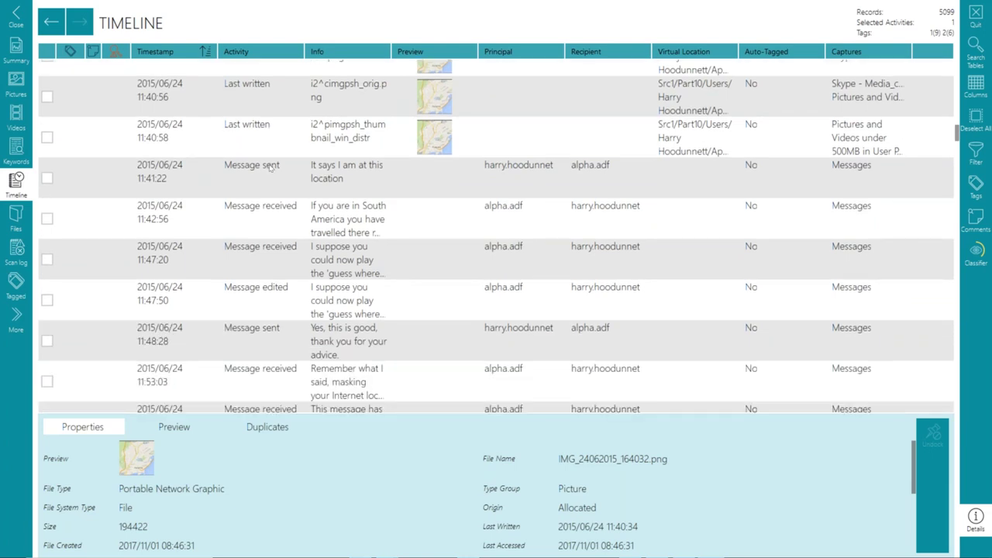
scroll(270, 168, "down", 3)
scroll(270, 167, "up", 7)
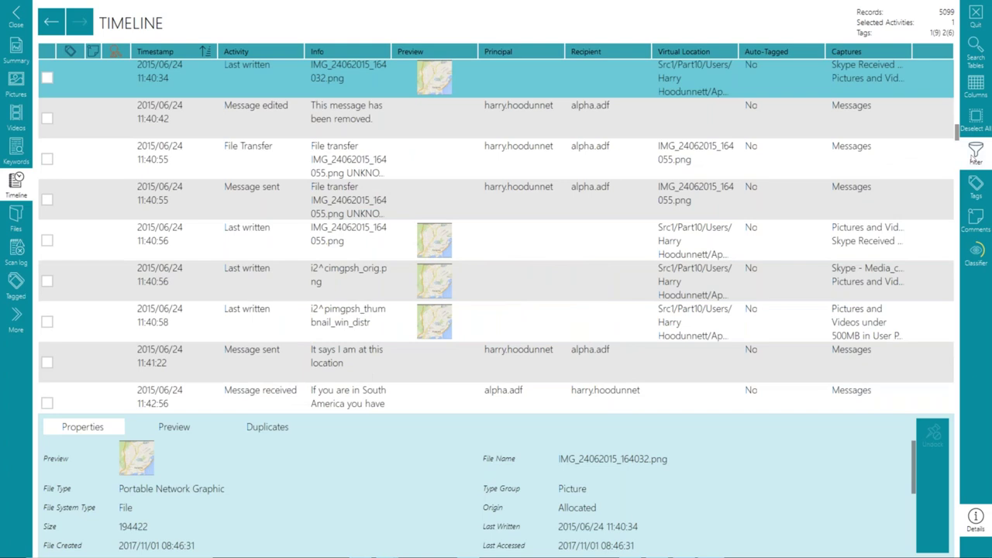
Review the timeline's Activity, Principal/Recipients, Captures, Virtual Location and Timestamp filter options, and leave without applying a filter
left_click(972, 155)
left_click(701, 136)
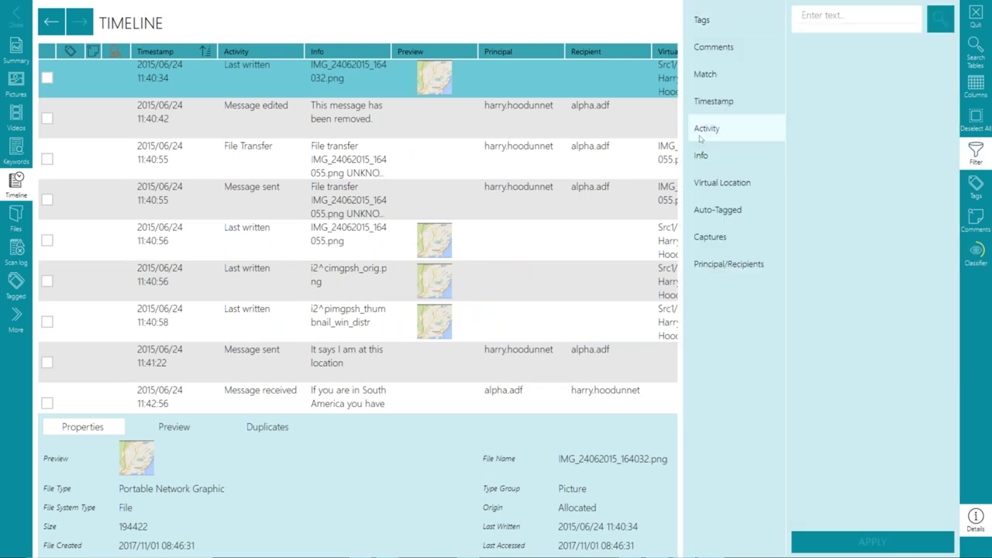
scroll(882, 217, "down", 3)
scroll(882, 220, "down", 3)
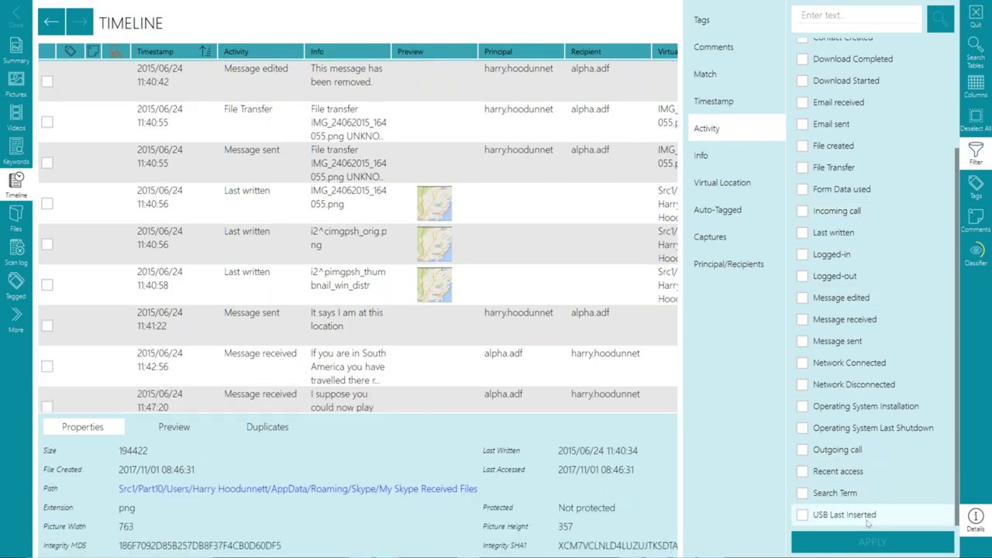
scroll(860, 496, "up", 3)
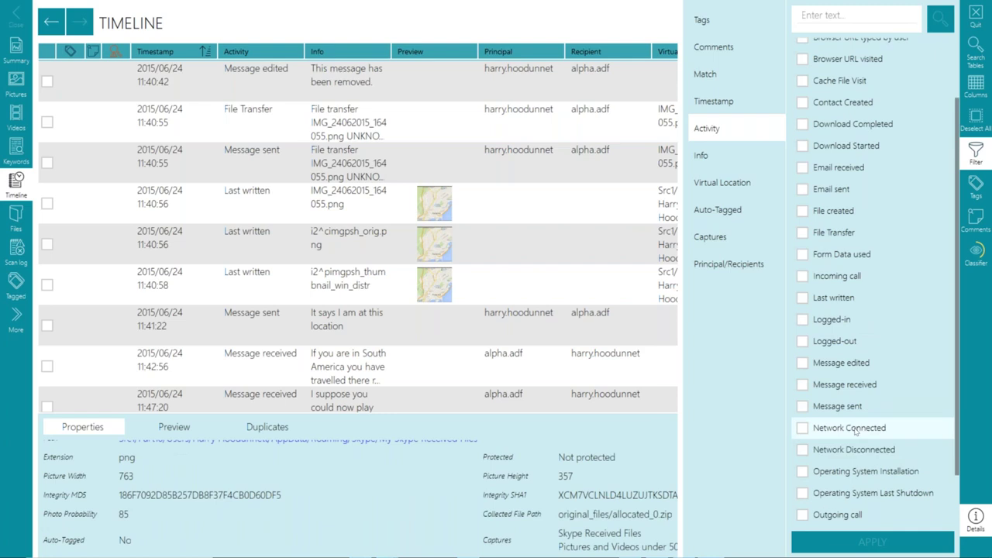
scroll(856, 432, "up", 3)
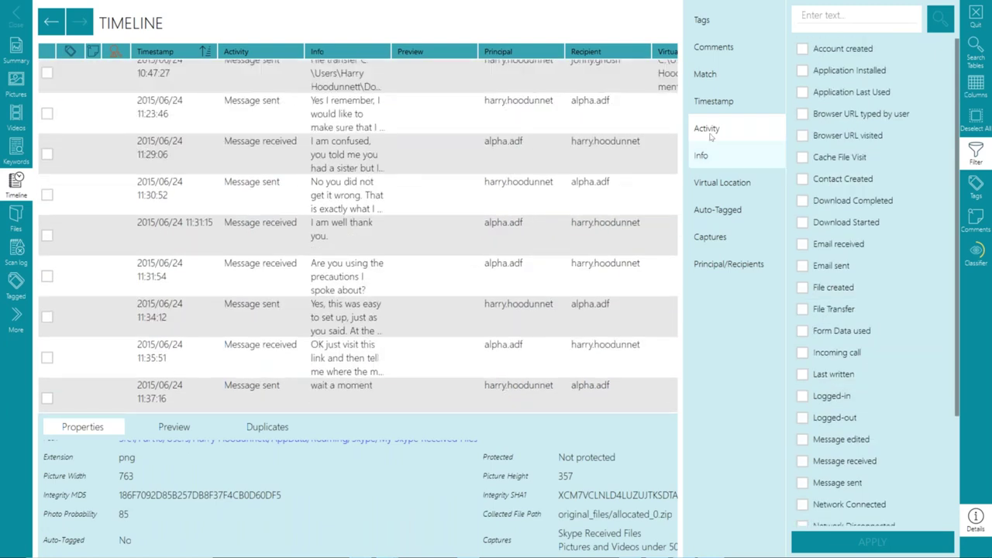
left_click(727, 264)
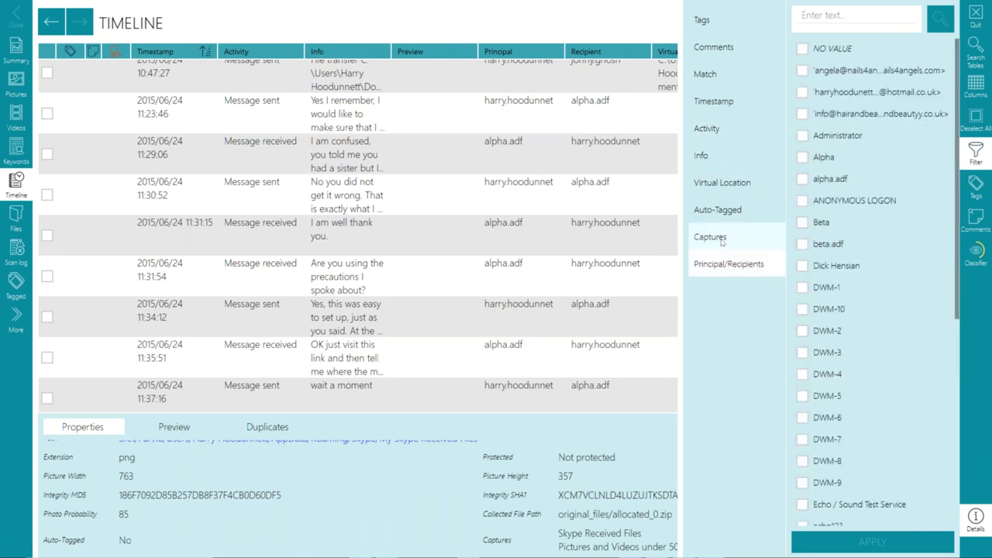
left_click(720, 243)
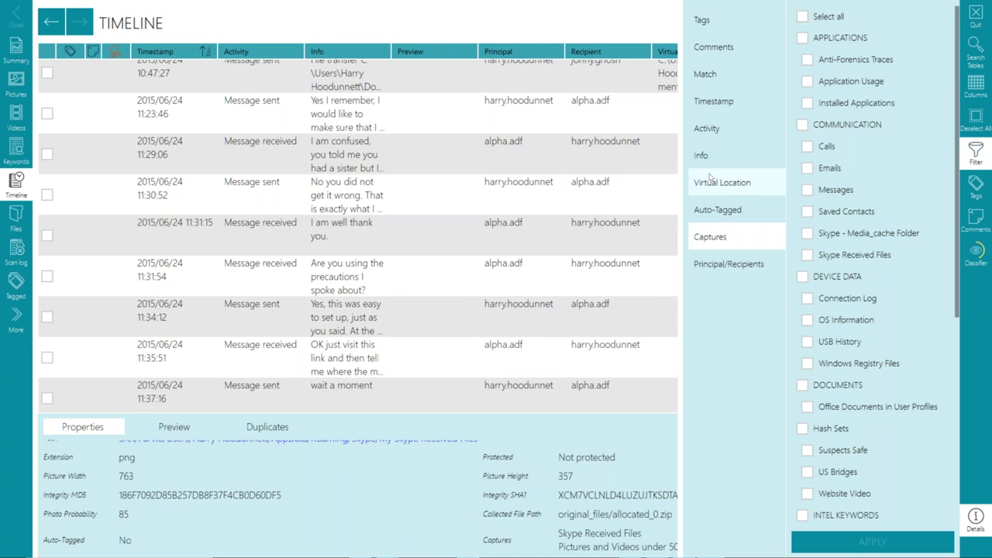
left_click(714, 186)
left_click(707, 112)
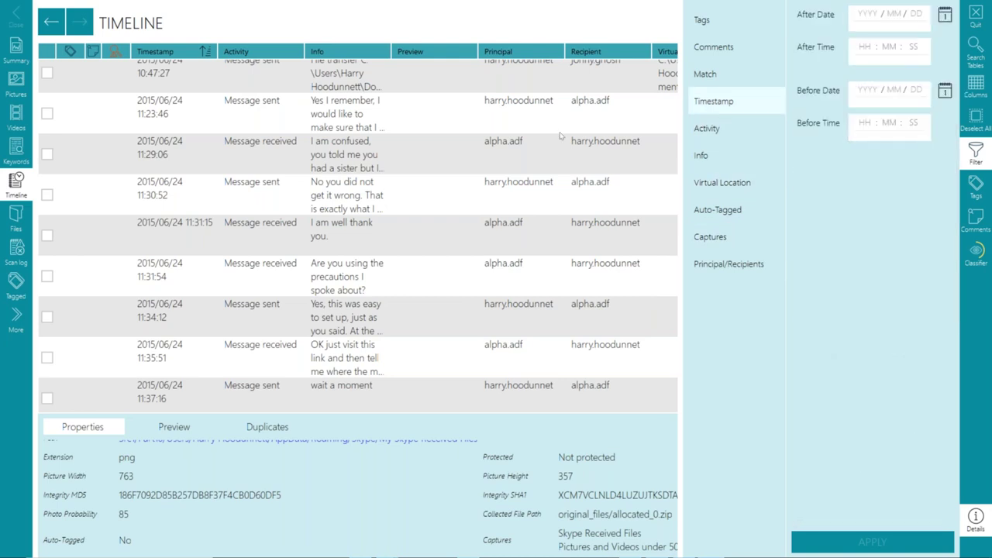
left_click(553, 137)
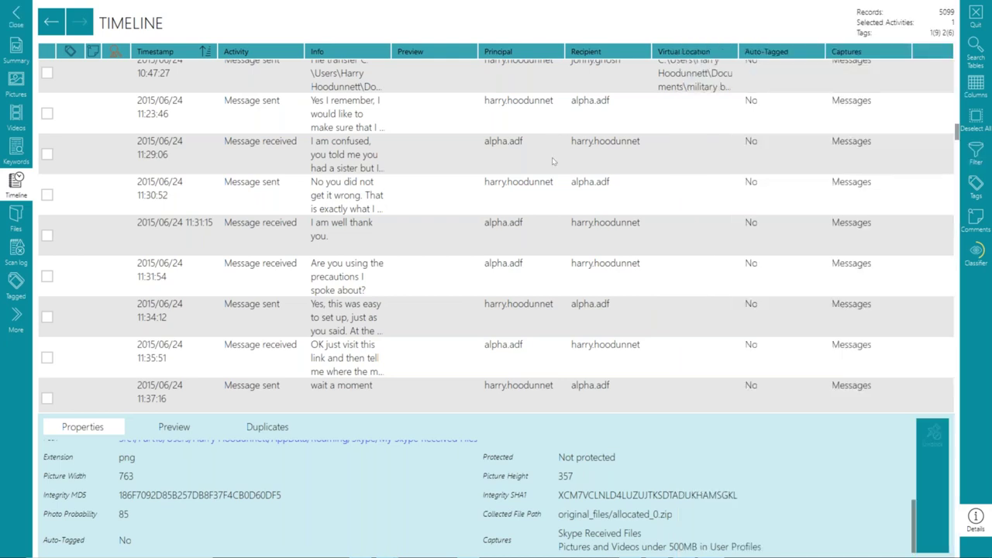
Return to the pictures, remove the Linked Artifacts filter, and filter them by Medium Photo Probability, from 70 to 100
left_click(17, 83)
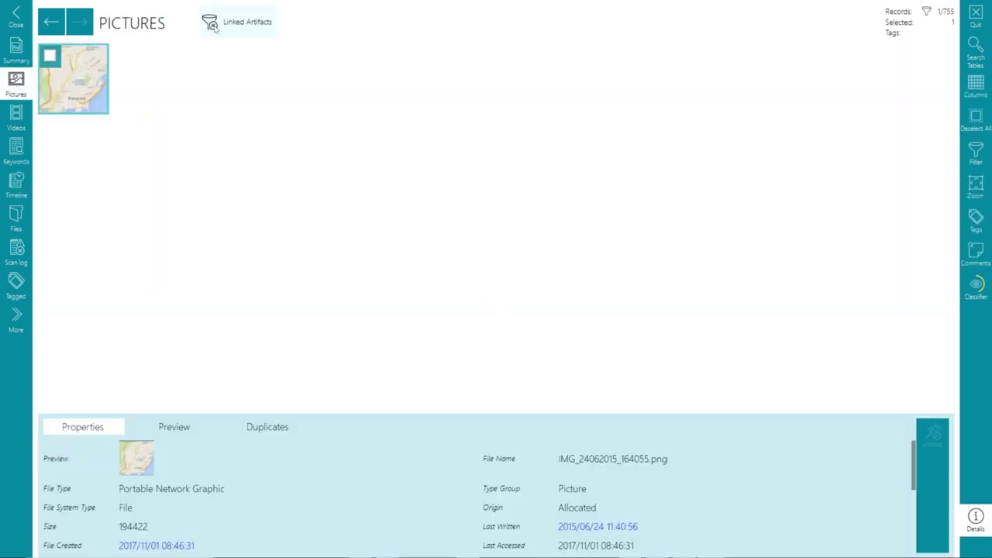
left_click(227, 30)
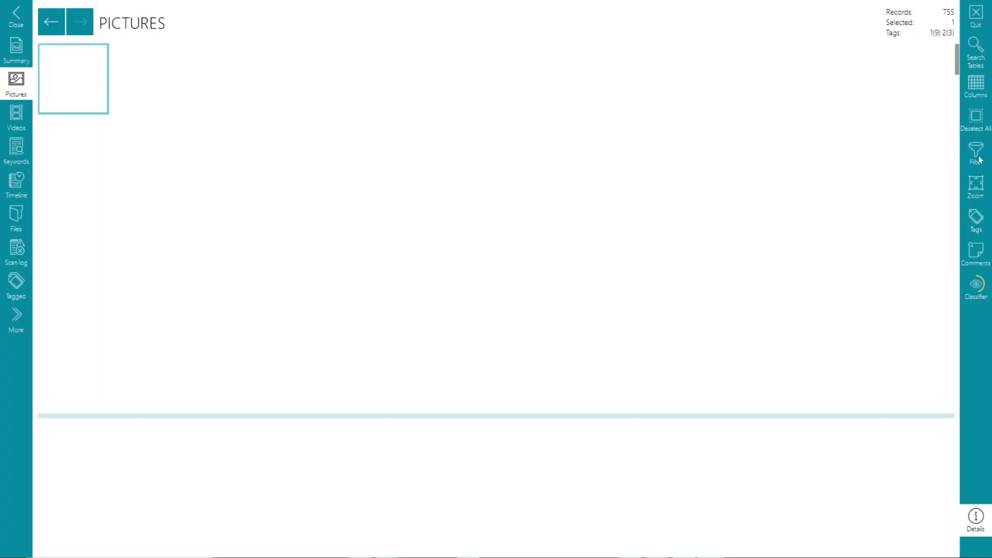
left_click(977, 155)
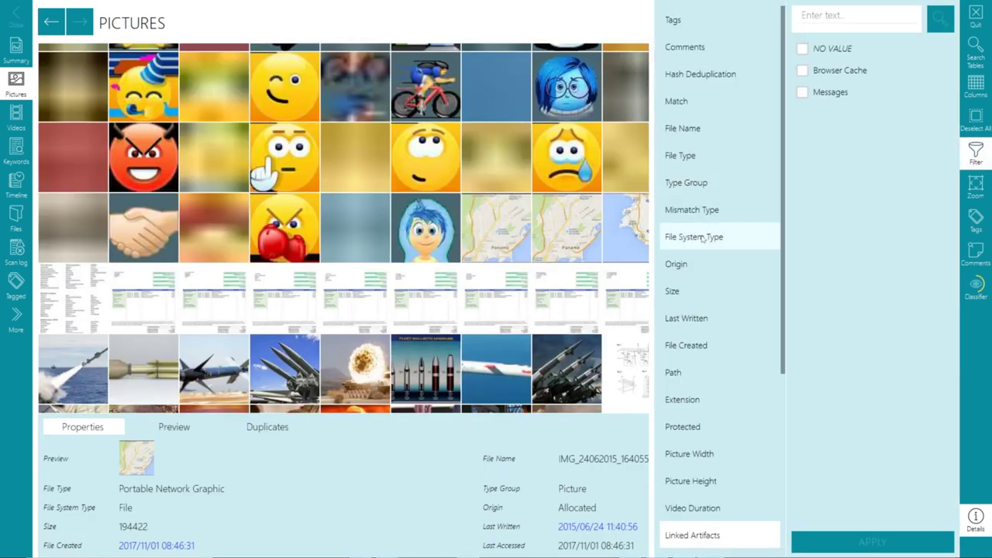
scroll(703, 244, "down", 3)
scroll(702, 253, "down", 5)
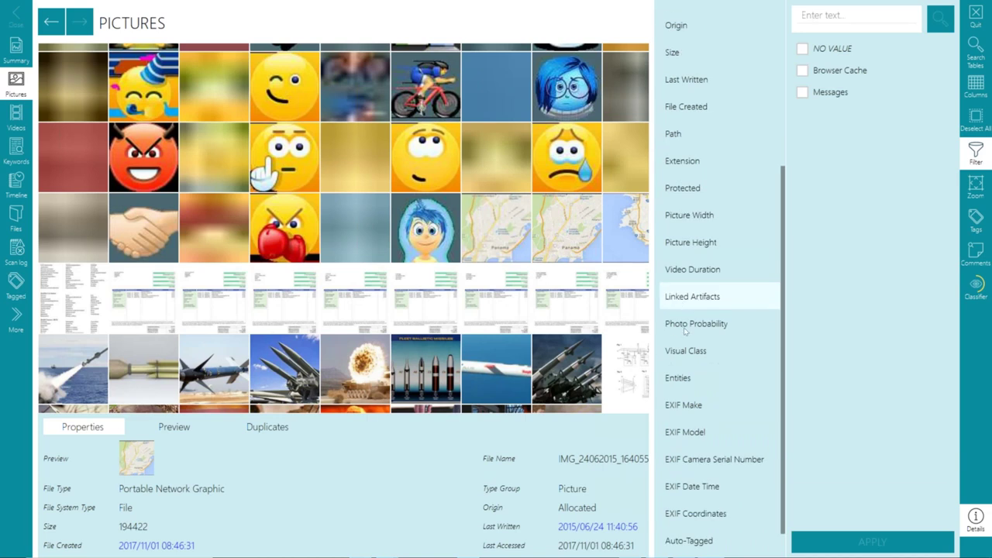
left_click(685, 327)
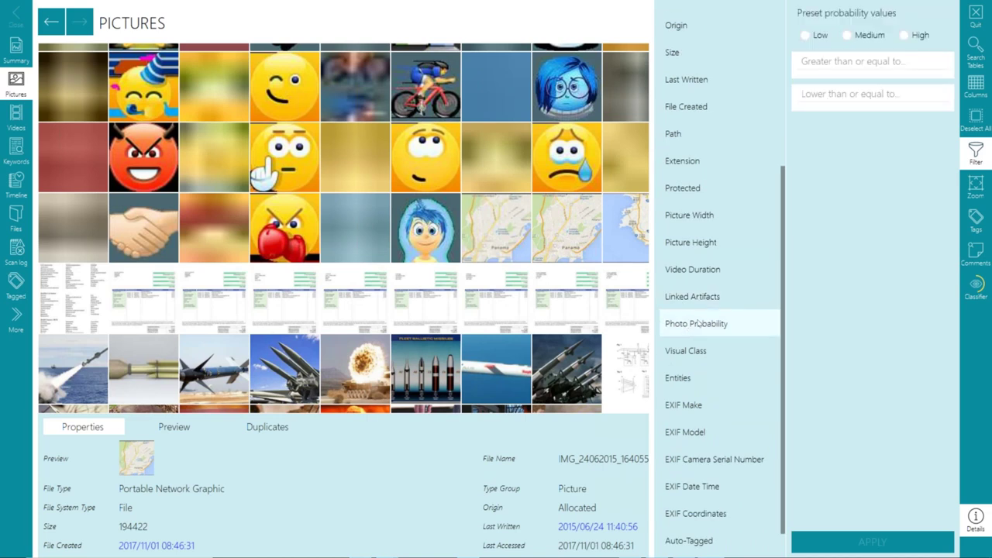
left_click(862, 35)
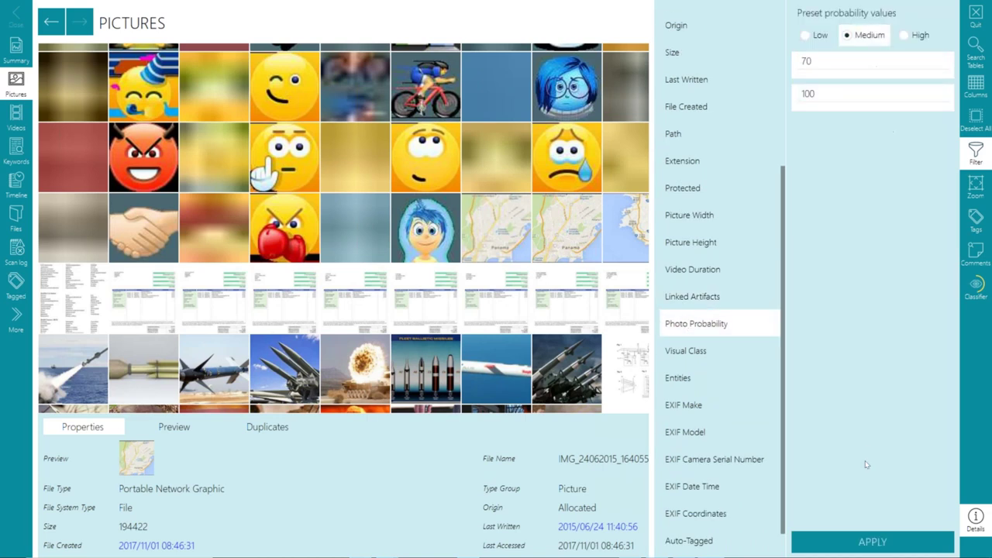
left_click(860, 543)
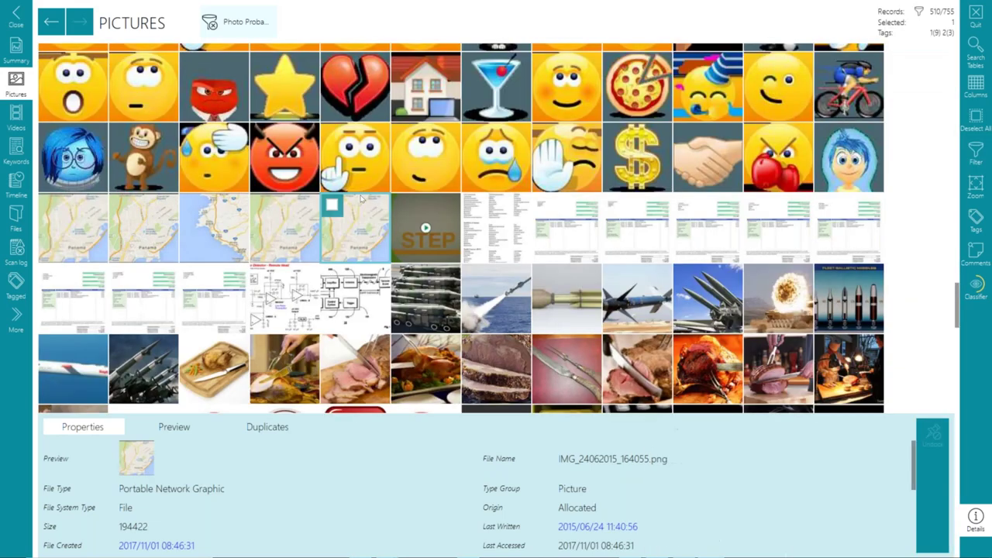
scroll(357, 194, "down", 4)
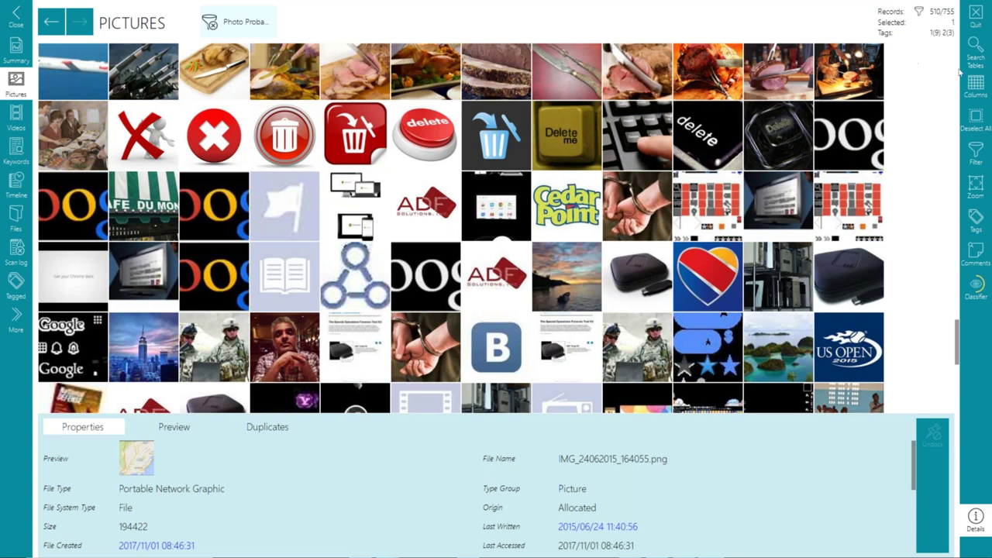
Replace the Photo Probability filter with an EXIF Make filter for Apple and enlarge the matching picture's property details
left_click(218, 23)
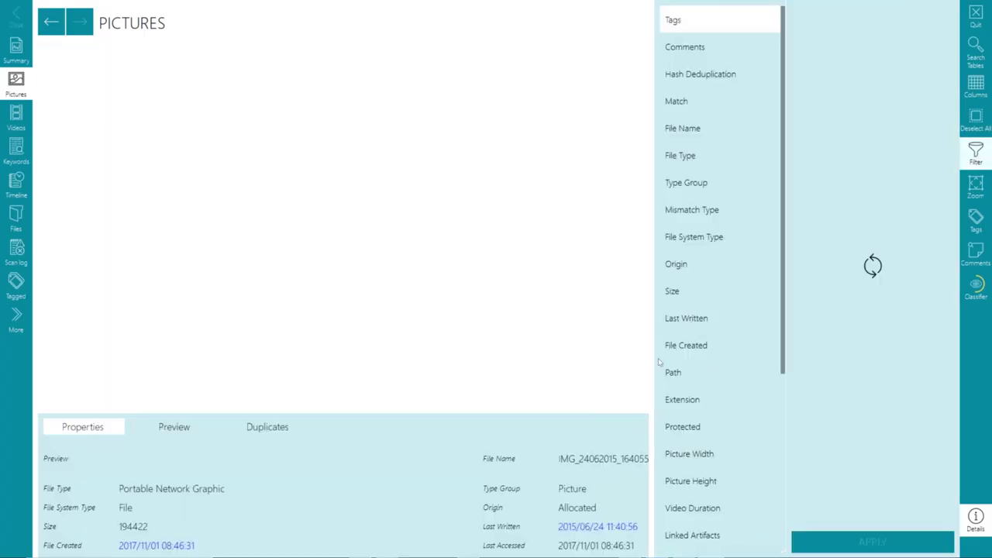
scroll(694, 360, "down", 3)
scroll(692, 358, "down", 1)
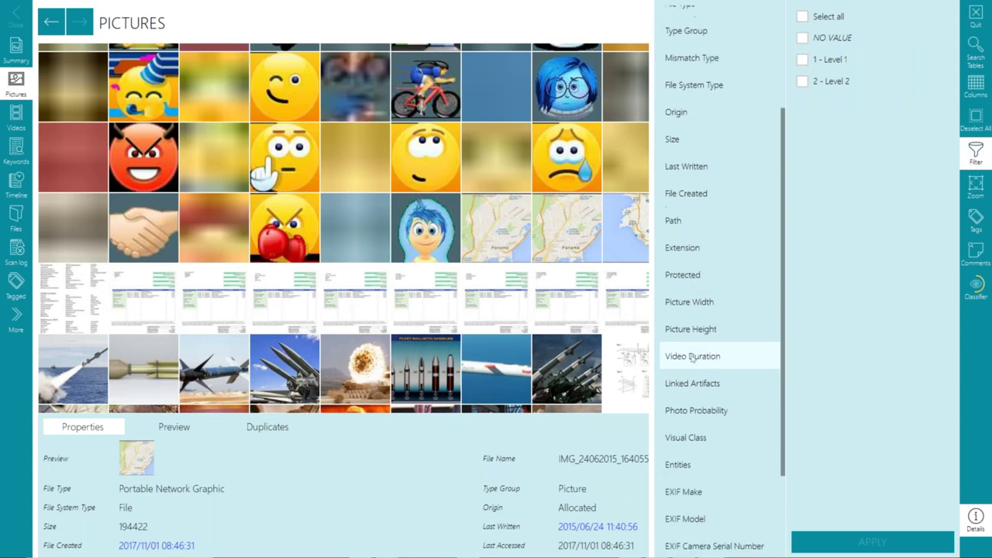
scroll(699, 392, "down", 1)
scroll(697, 394, "down", 2)
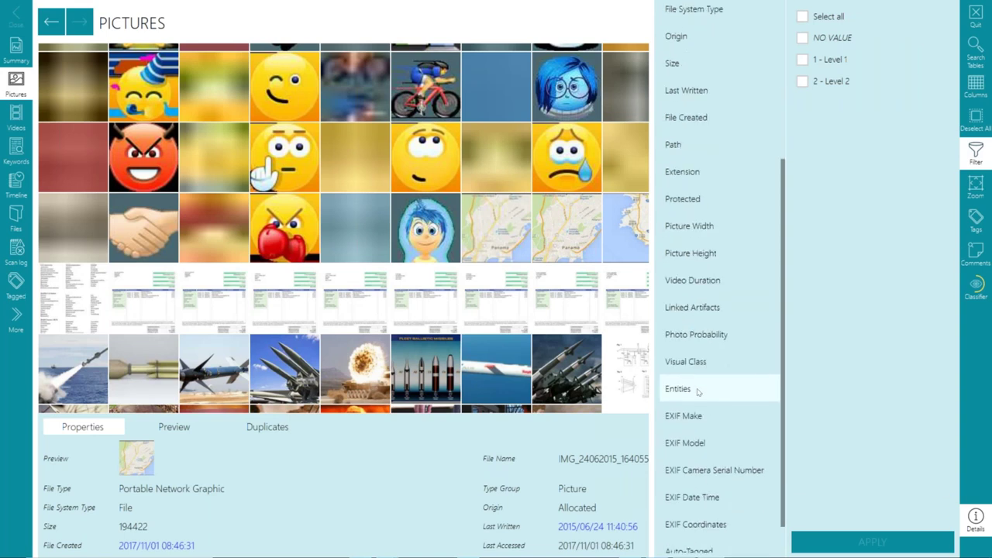
scroll(697, 391, "down", 3)
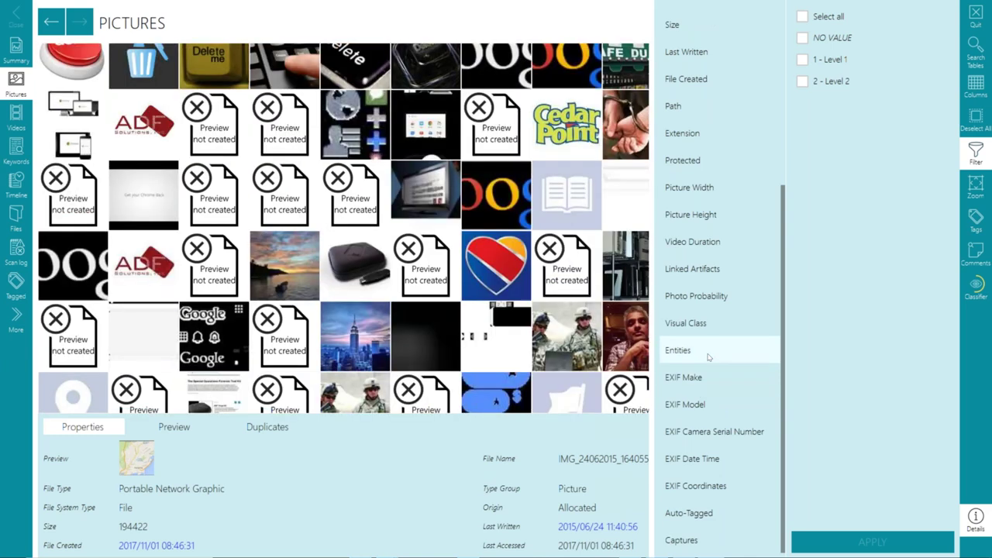
left_click(708, 357)
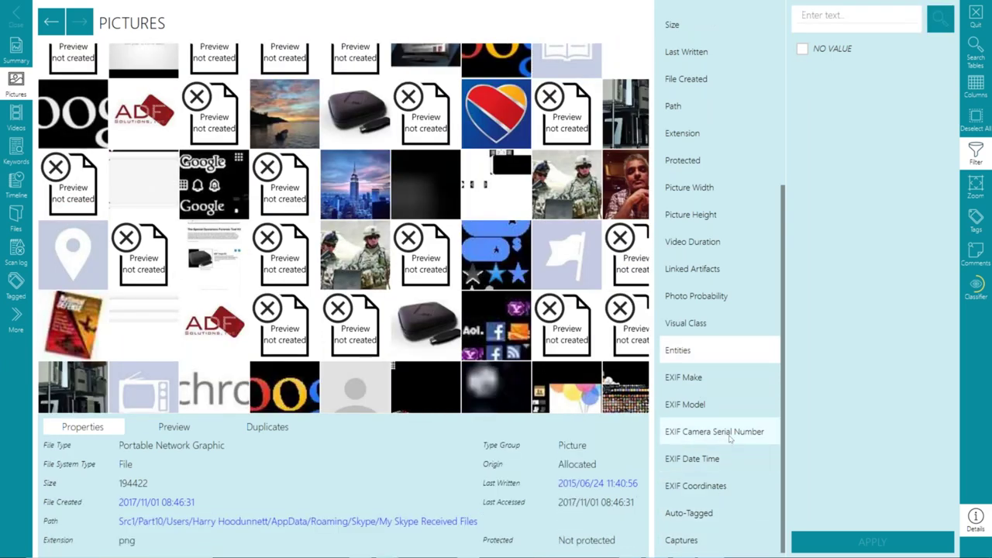
left_click(701, 377)
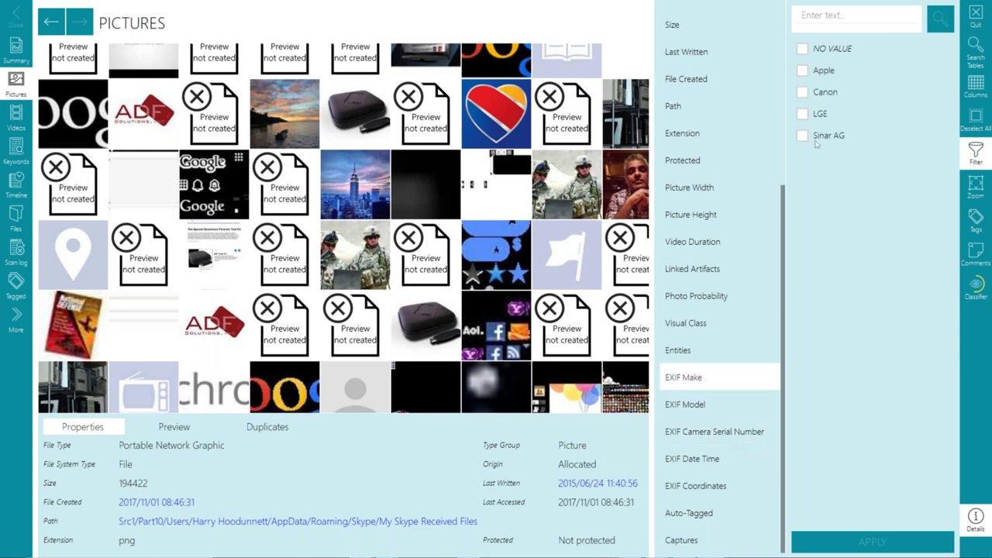
left_click(804, 71)
left_click(874, 540)
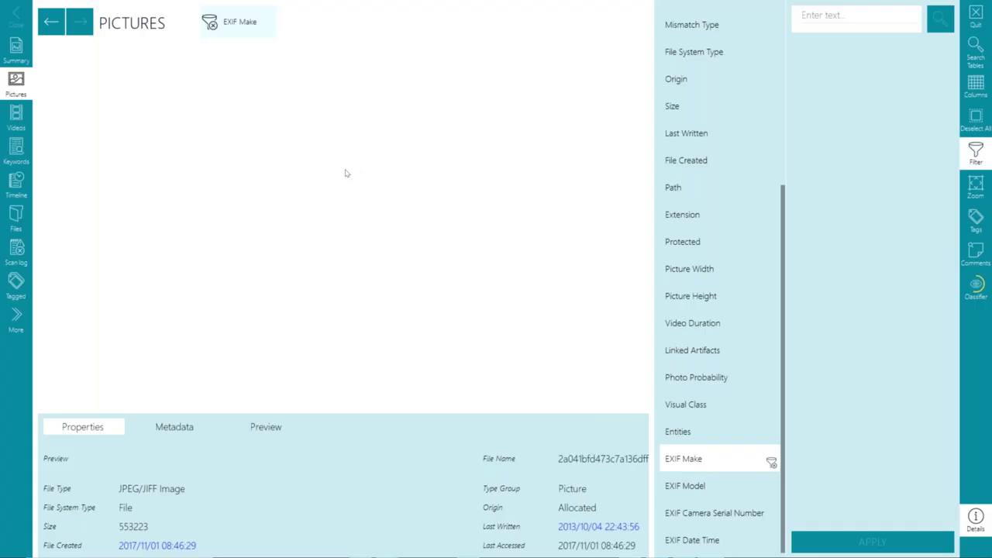
left_click(337, 164)
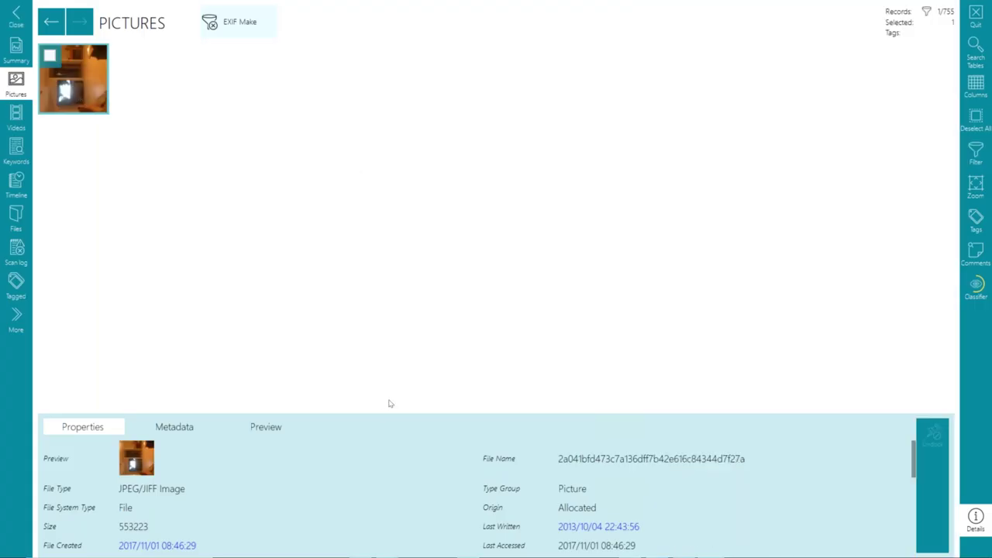
left_click_drag(382, 416, 377, 160)
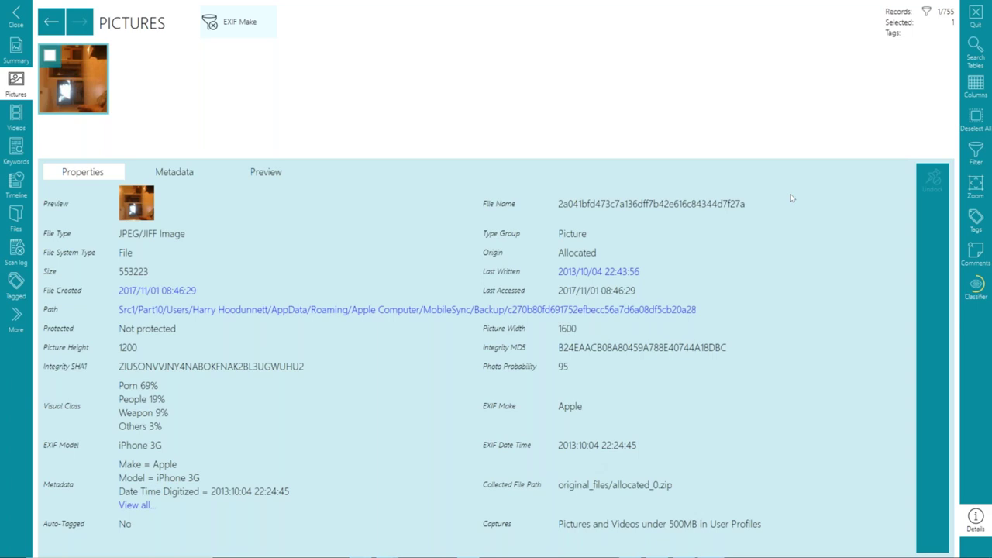
left_click(11, 23)
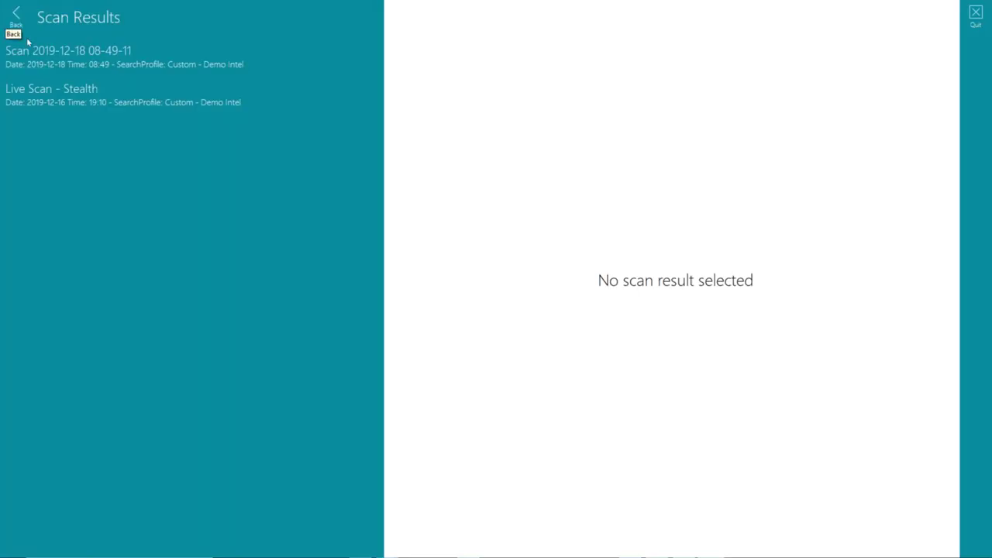
left_click(357, 53)
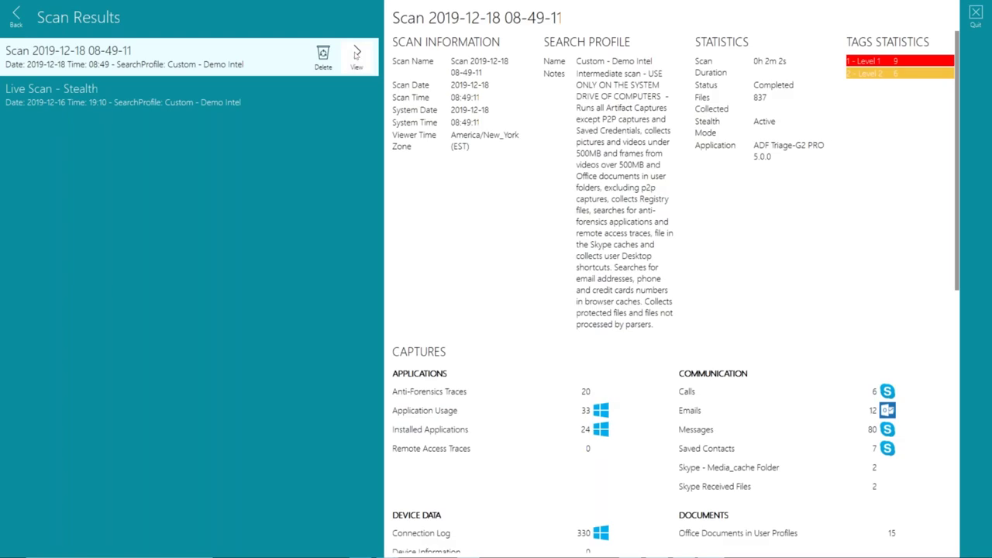
left_click(356, 52)
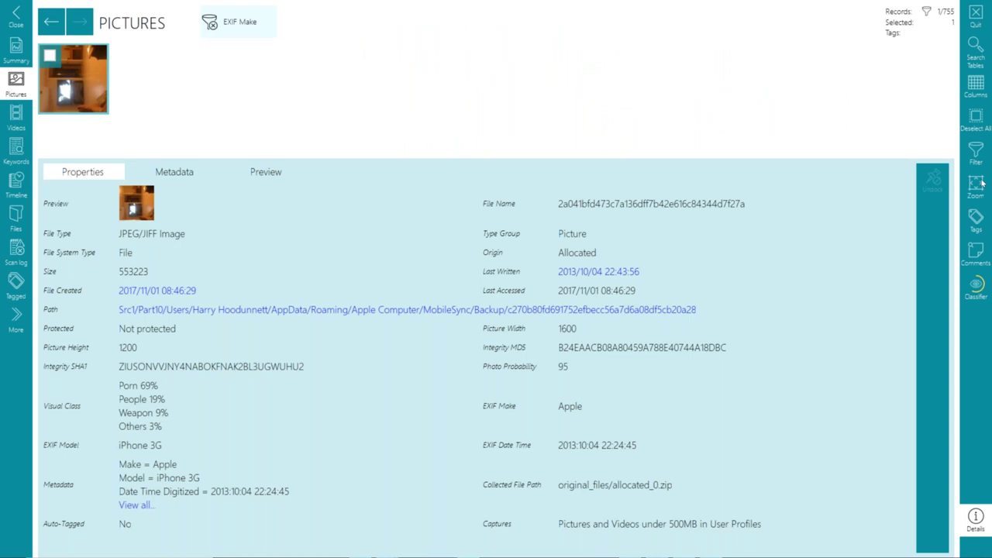
Review the Classifier's picture and video classification status, pause the video classification, and return to the picture
left_click(978, 290)
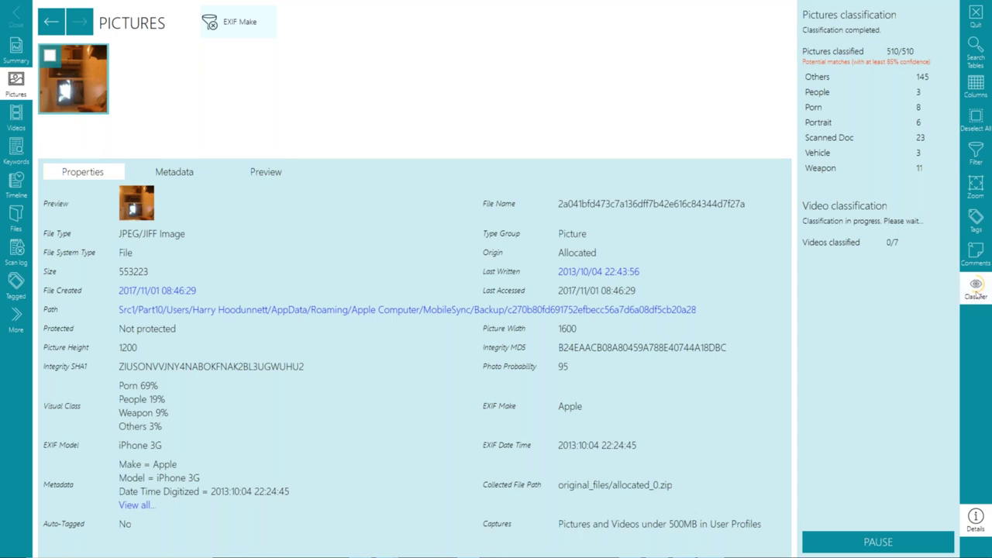
left_click(976, 293)
left_click(977, 292)
left_click(904, 540)
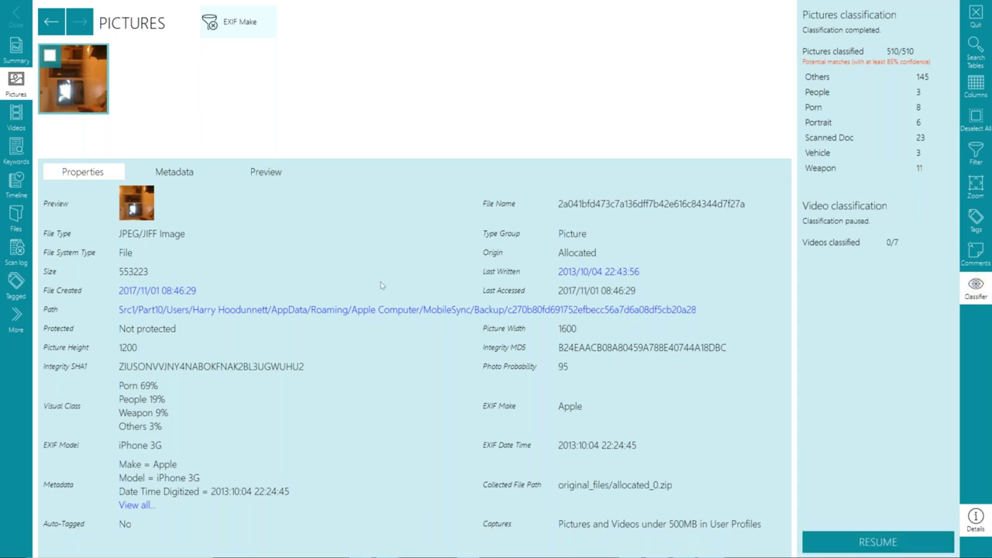
left_click(339, 248)
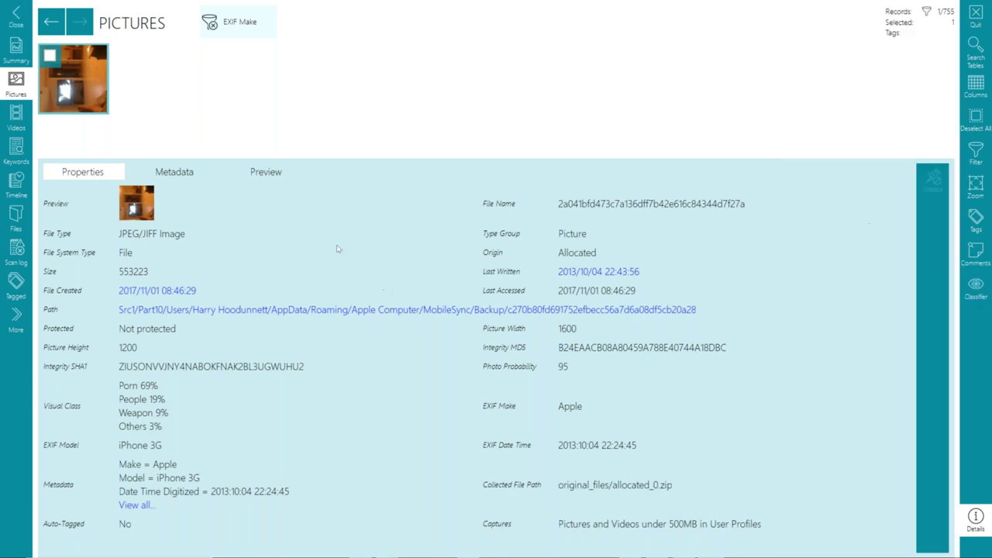
Leave the open scan, view the summary of the Live Scan - Stealth result, and return to the scan results
left_click(4, 23)
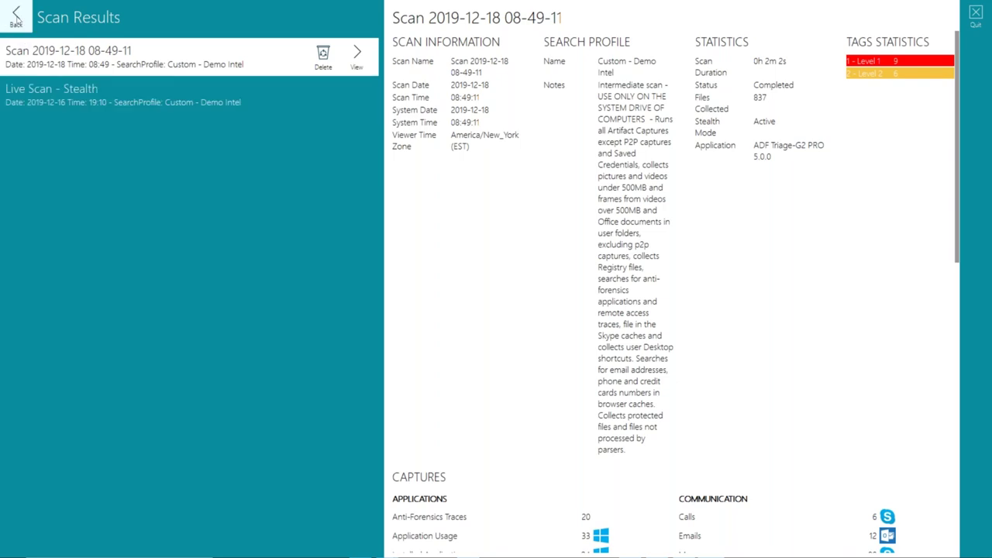
left_click(37, 107)
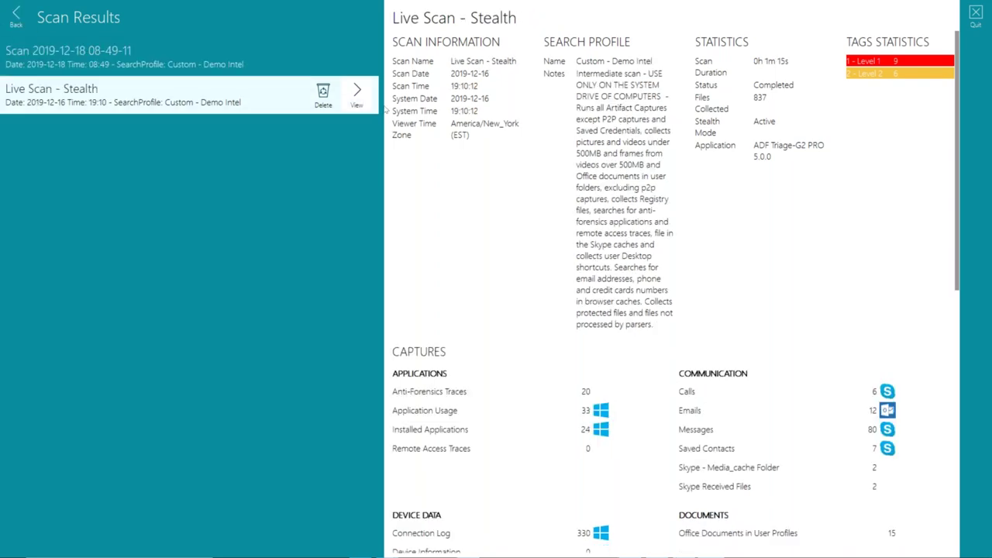
left_click(356, 97)
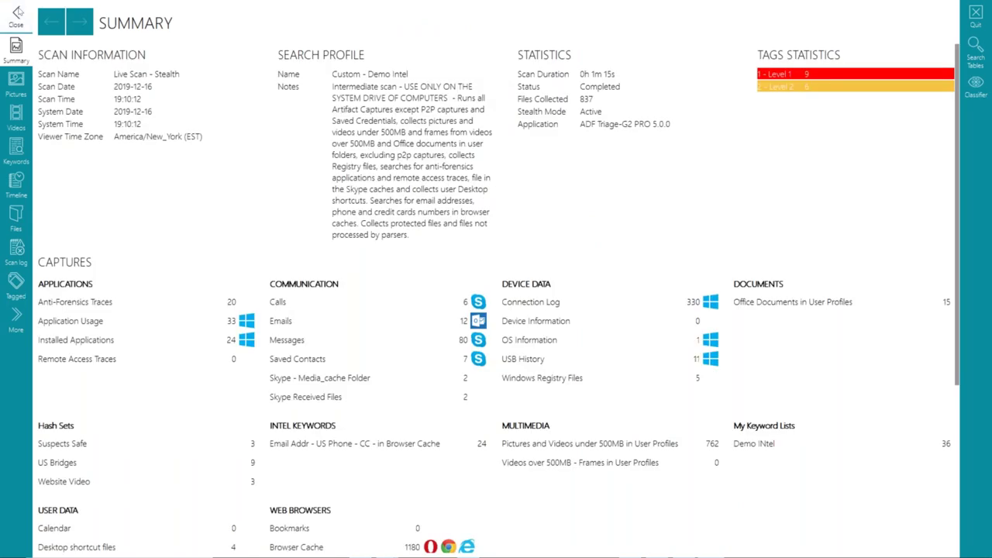
left_click(16, 13)
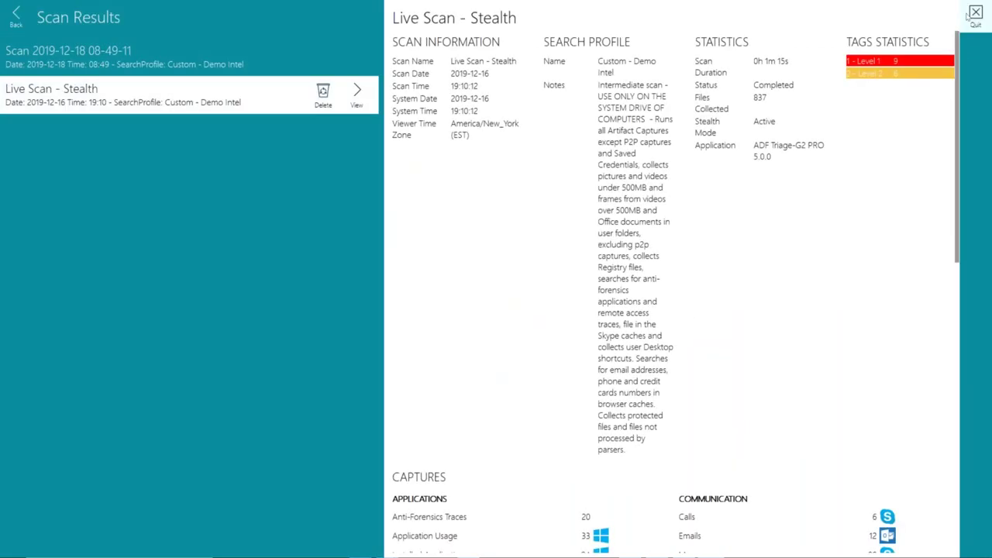
Quit the Collection Key viewer, close the License Generator, launch ADF Triage-G2 on the desktop, and decline backing up the detected scans
left_click(973, 14)
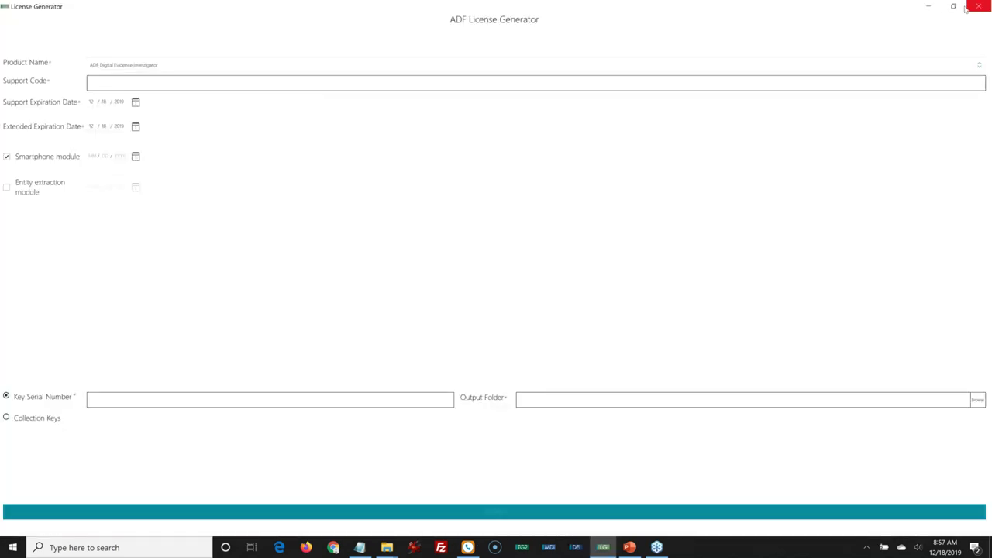
left_click(975, 6)
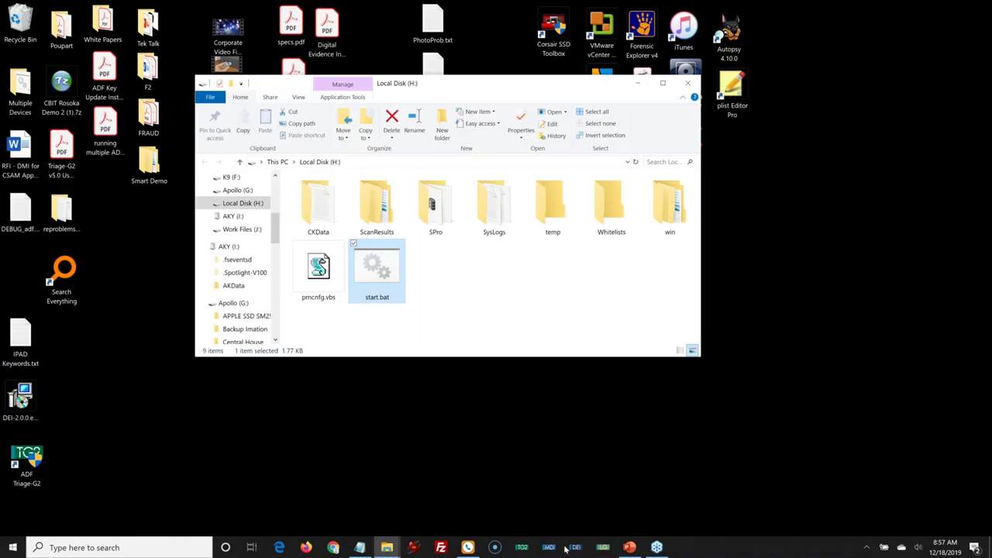
left_click(523, 546)
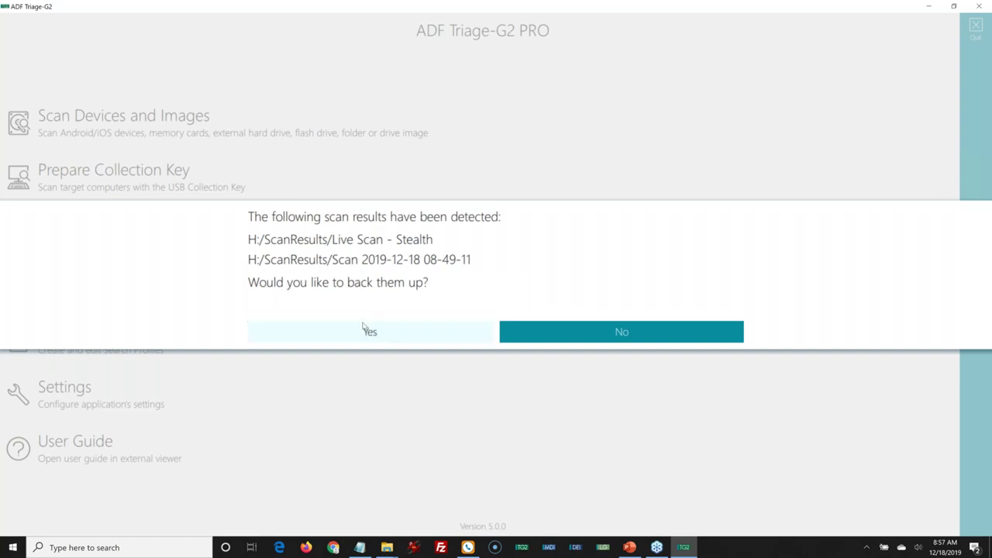
left_click(604, 331)
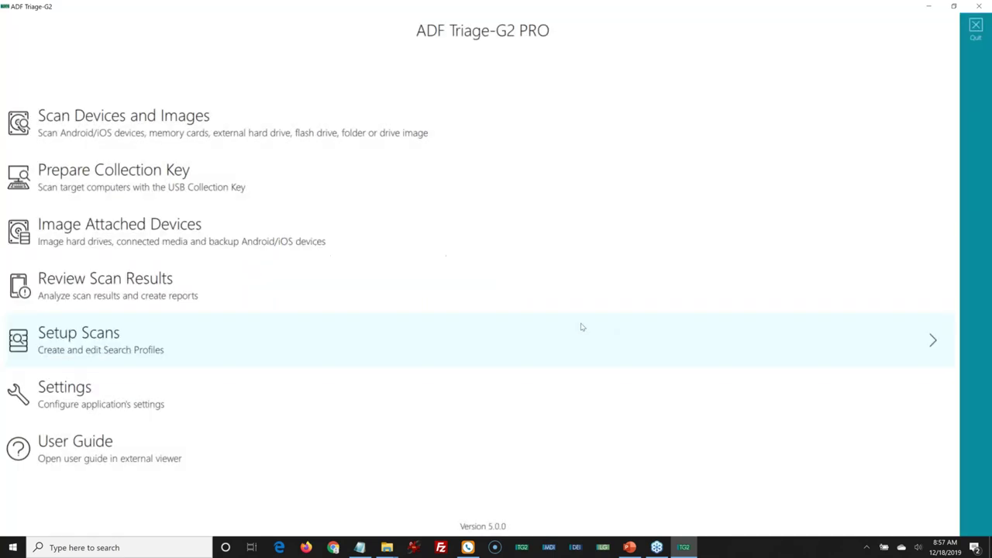
Open the Demo Intel Desktop scan for review from the saved scan results
left_click(98, 283)
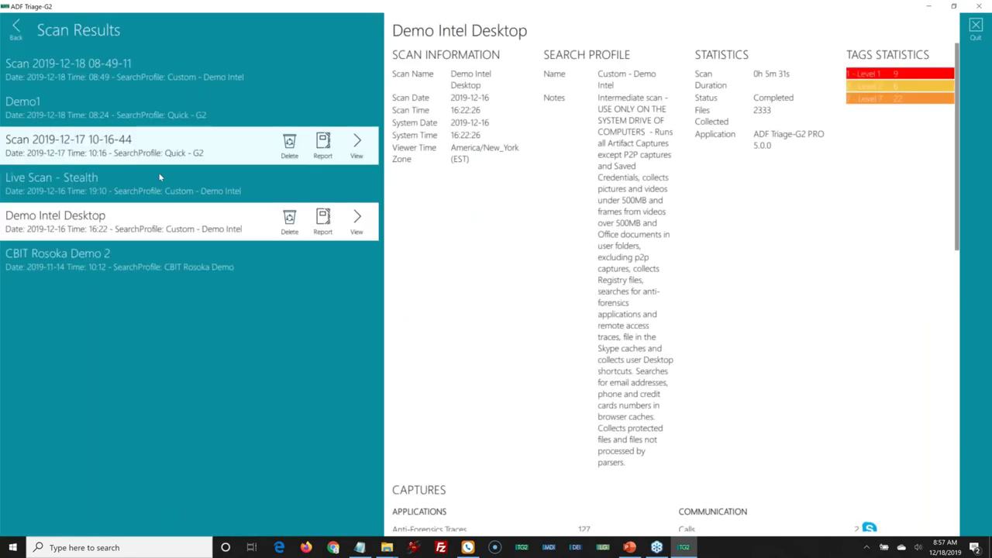
mouse_move(193, 189)
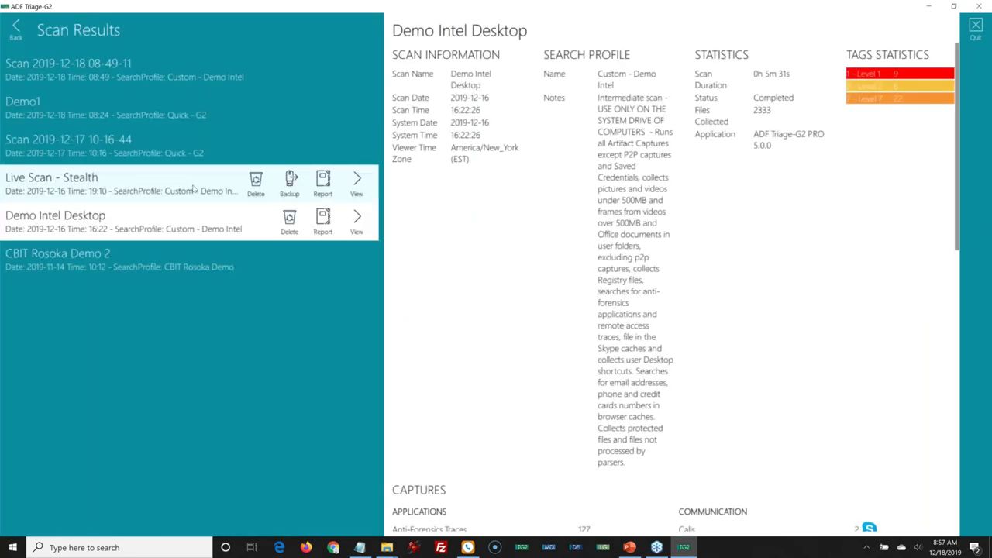
left_click(357, 221)
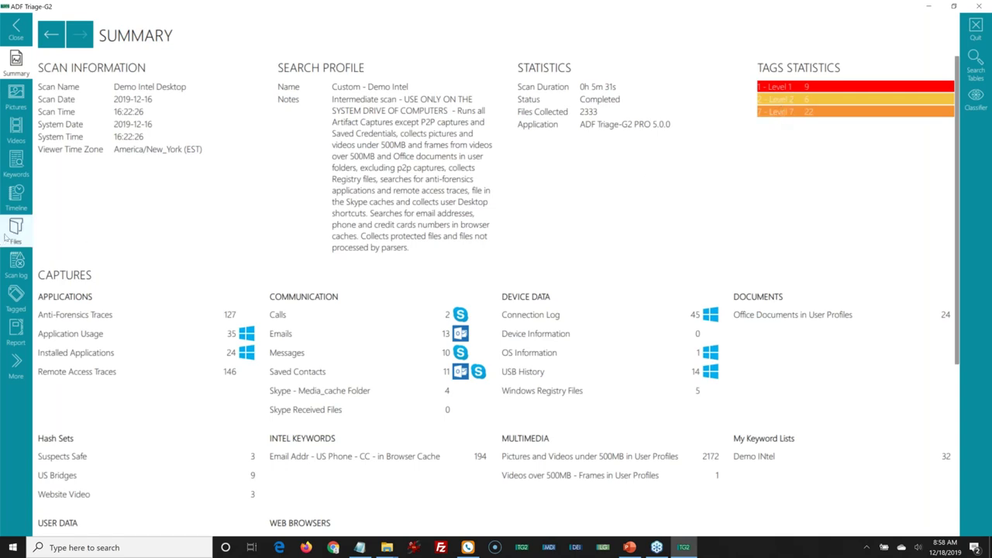
Examine the file records tagged Level 1, return to the scan summary, and display the records tagged Level 2
left_click(781, 87)
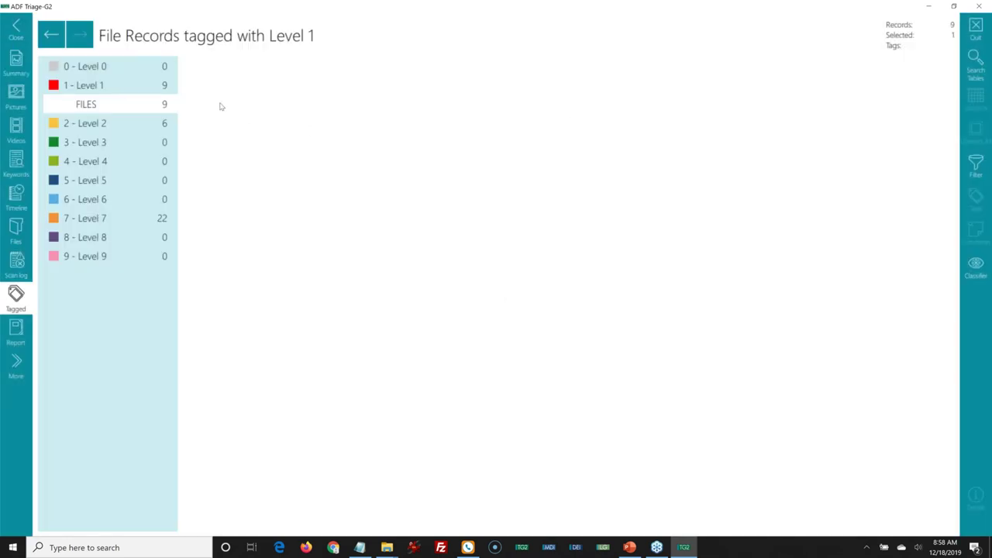
scroll(390, 178, "down", 3)
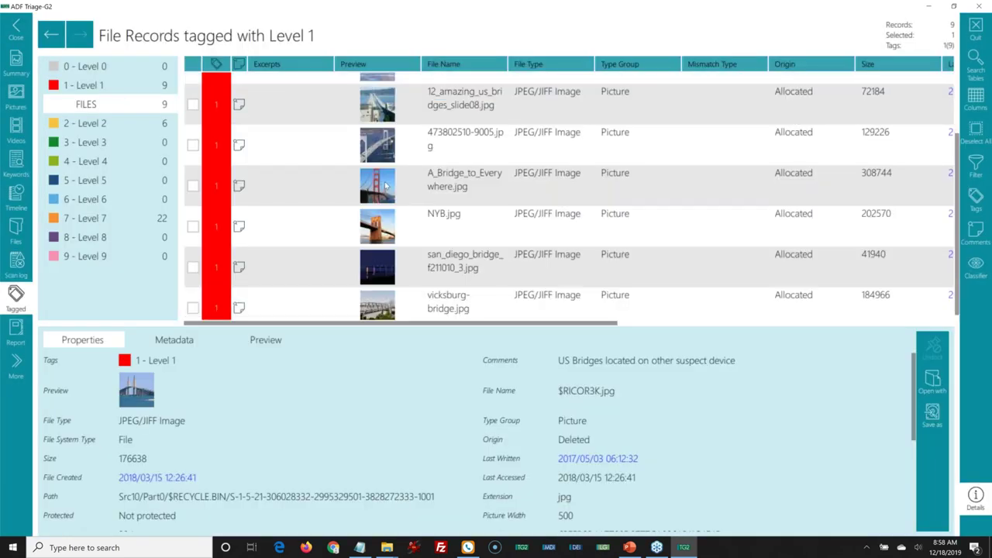
scroll(387, 186, "up", 3)
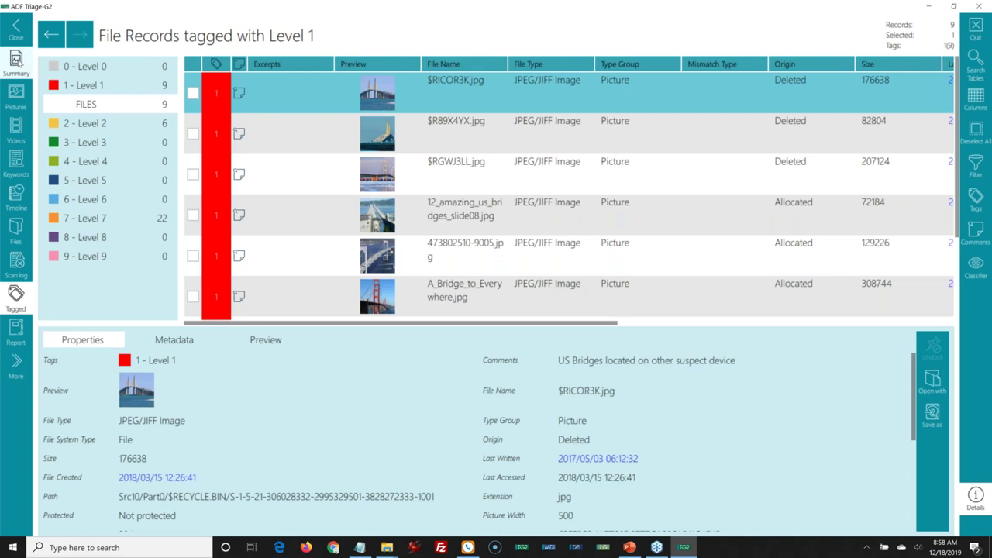
left_click(16, 62)
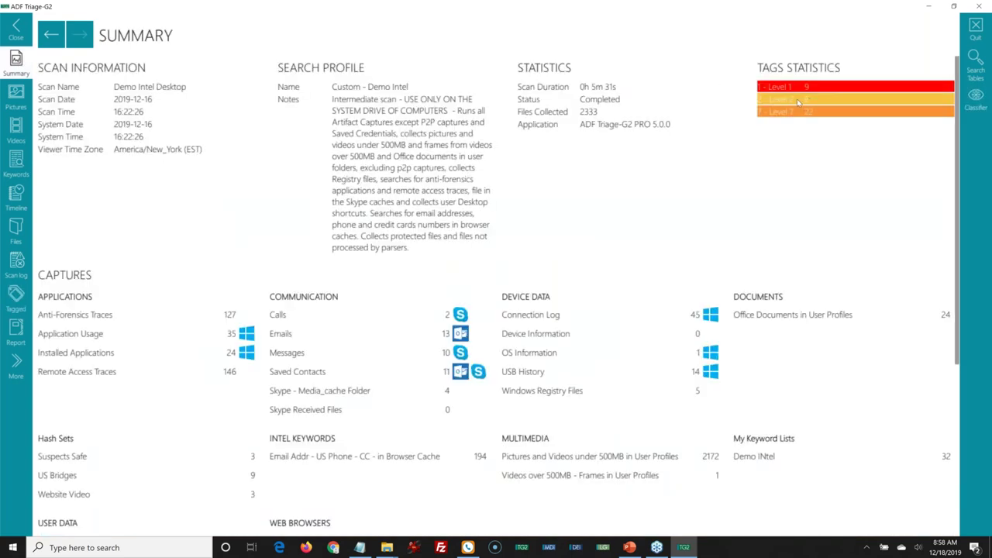
left_click(787, 100)
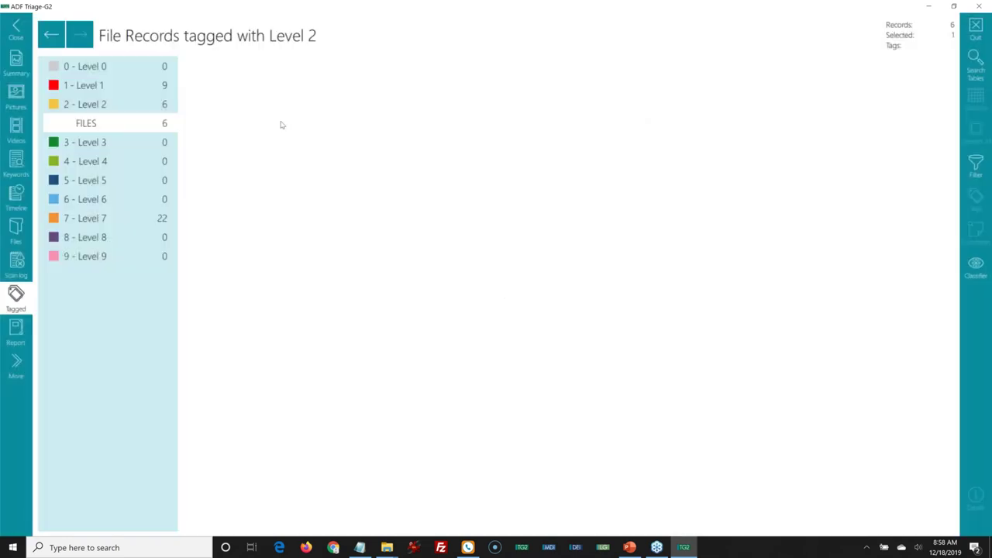